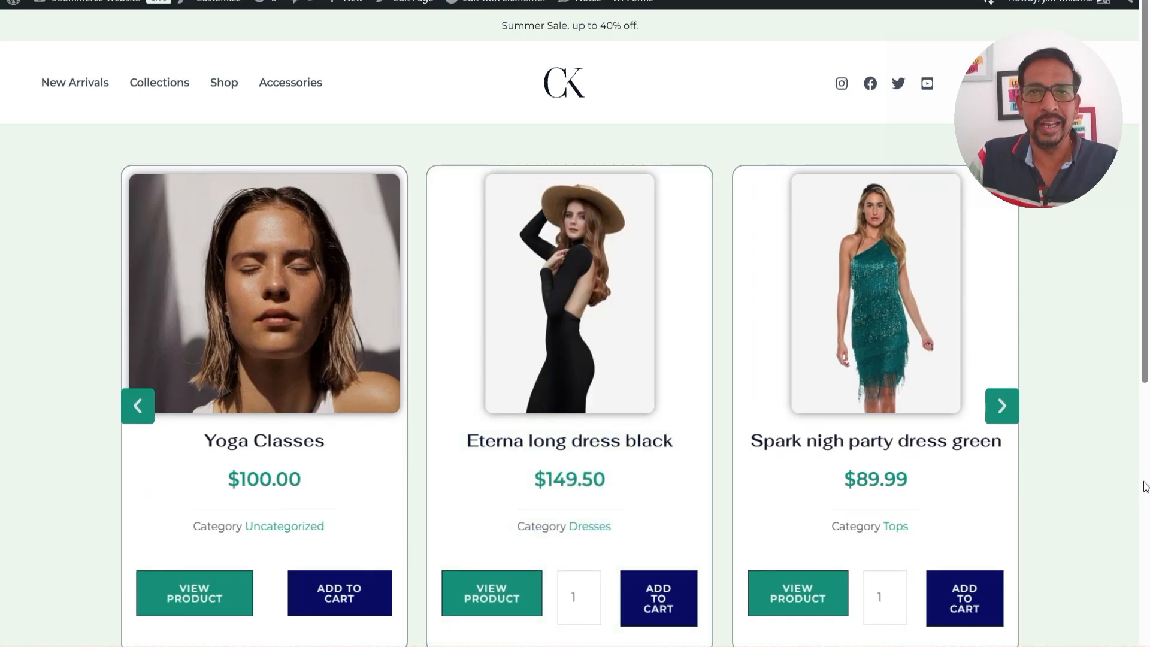
Advance the finished product carousel two products and view the Alnich night dress navy product.
left_click(1004, 420)
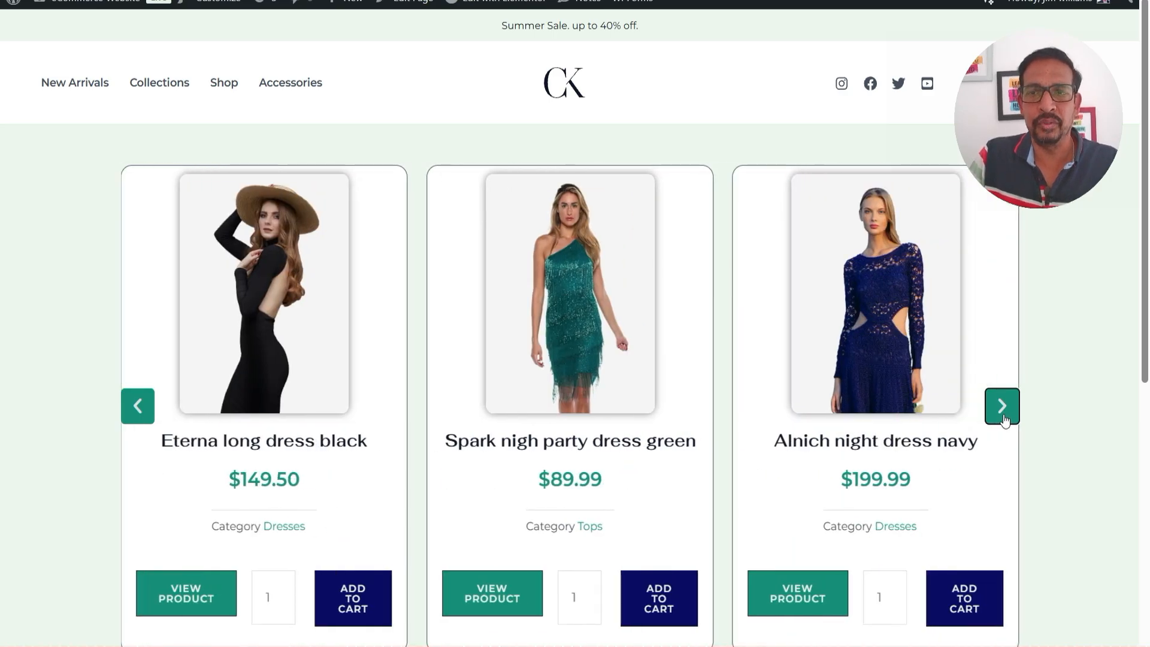
left_click(1004, 420)
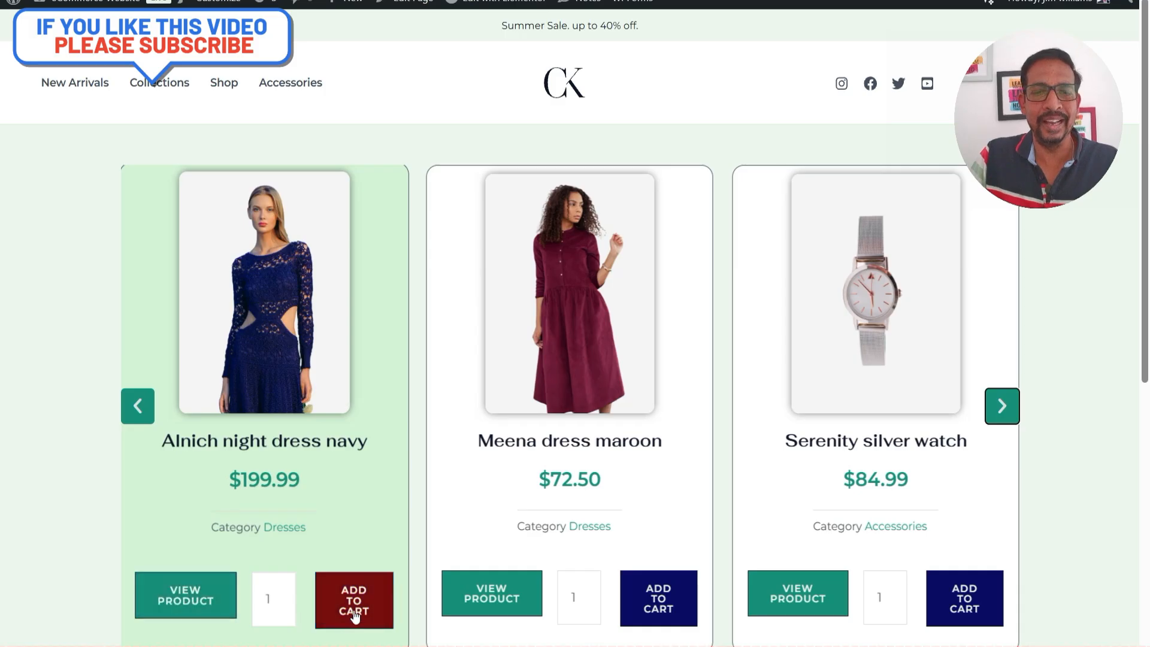
left_click(192, 600)
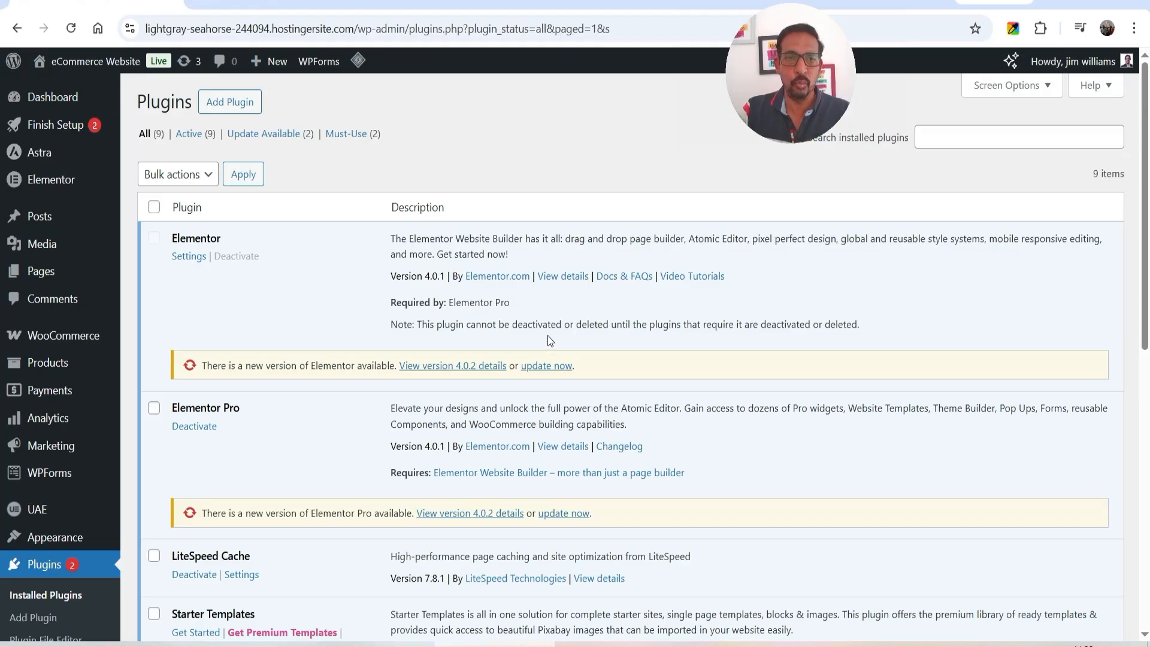
Open the Demo page from the site's page list for editing with Elementor in a new browser tab.
scroll(257, 279, "down", 3)
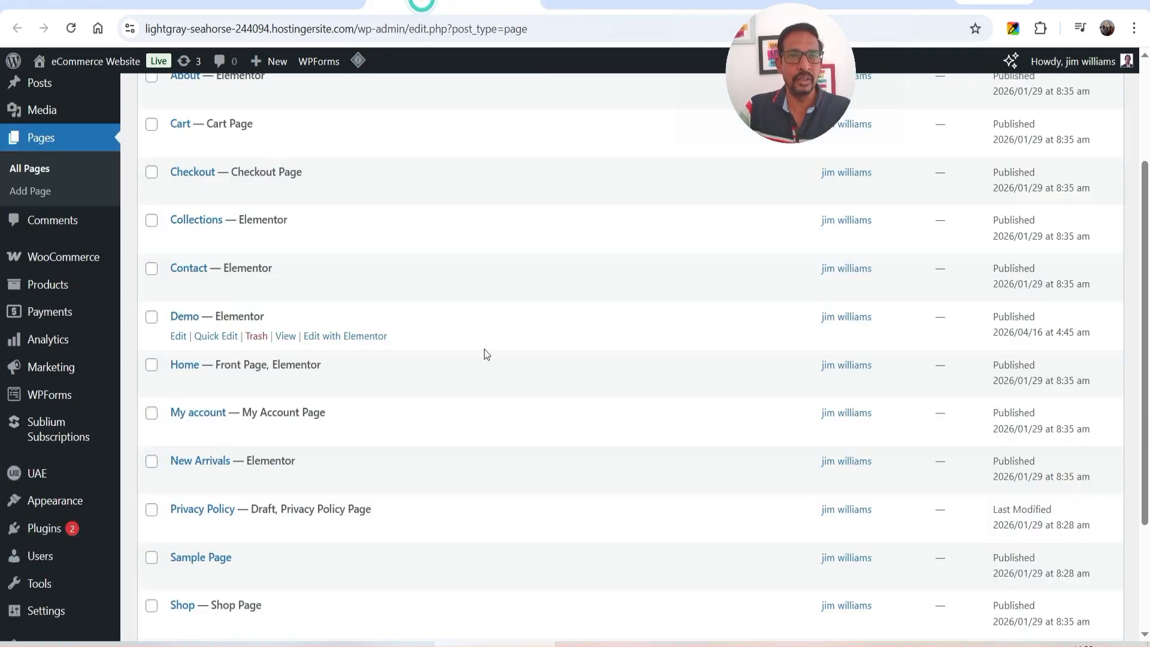
scroll(484, 351, "down", 3)
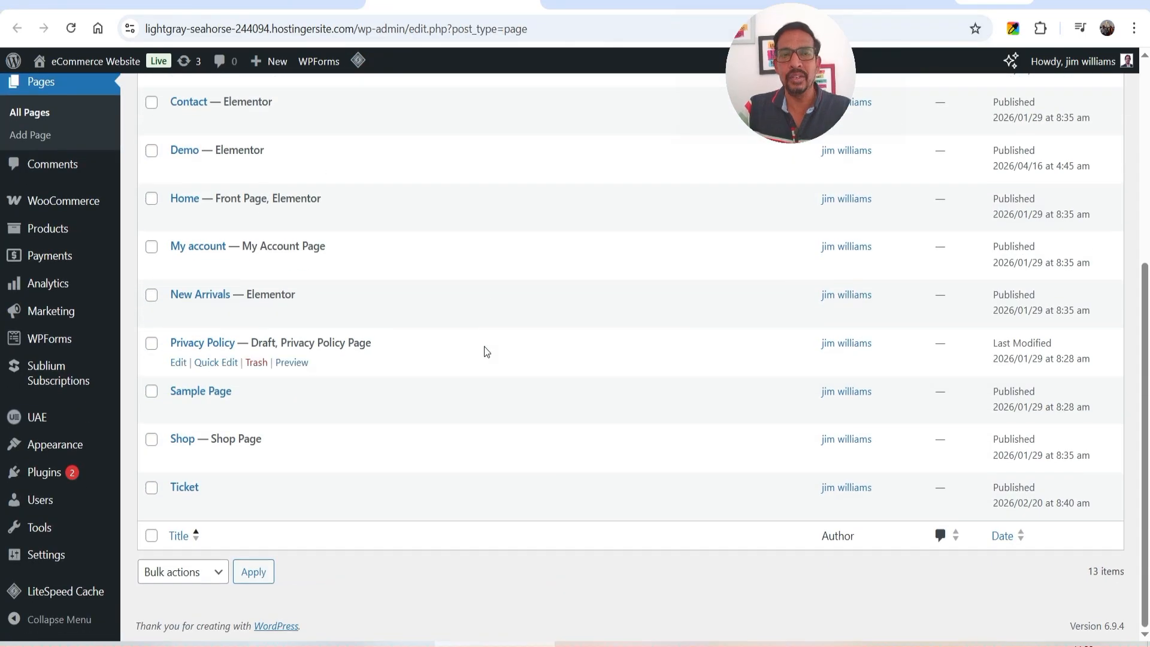
right_click(361, 173)
left_click(406, 193)
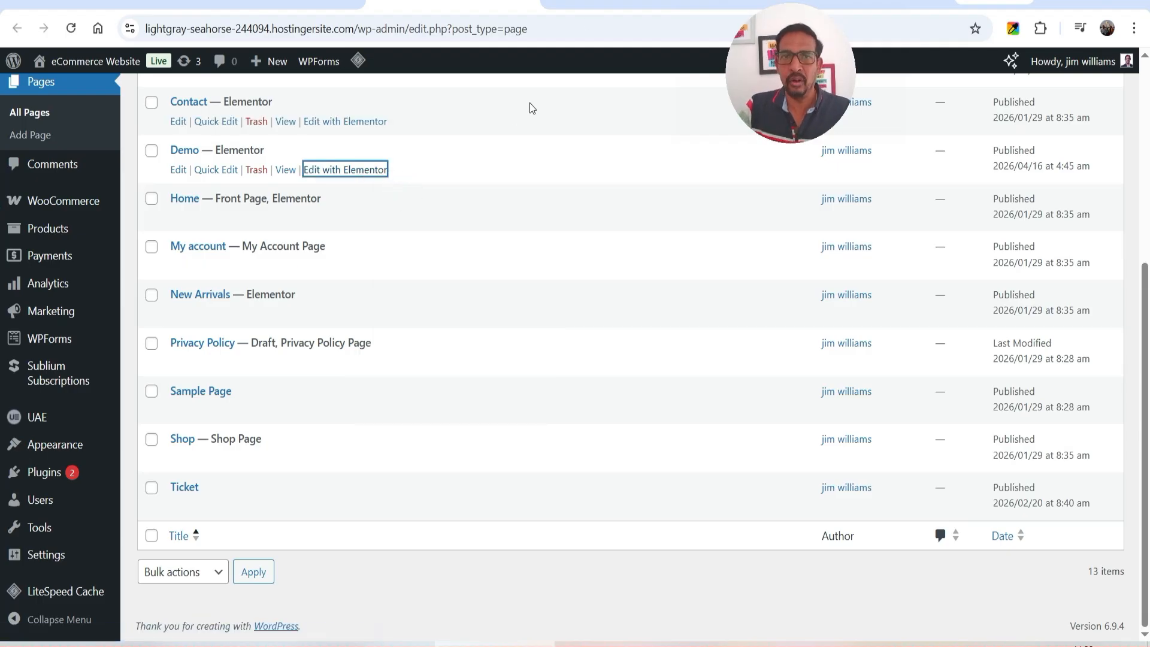
key("ctrl+Tab")
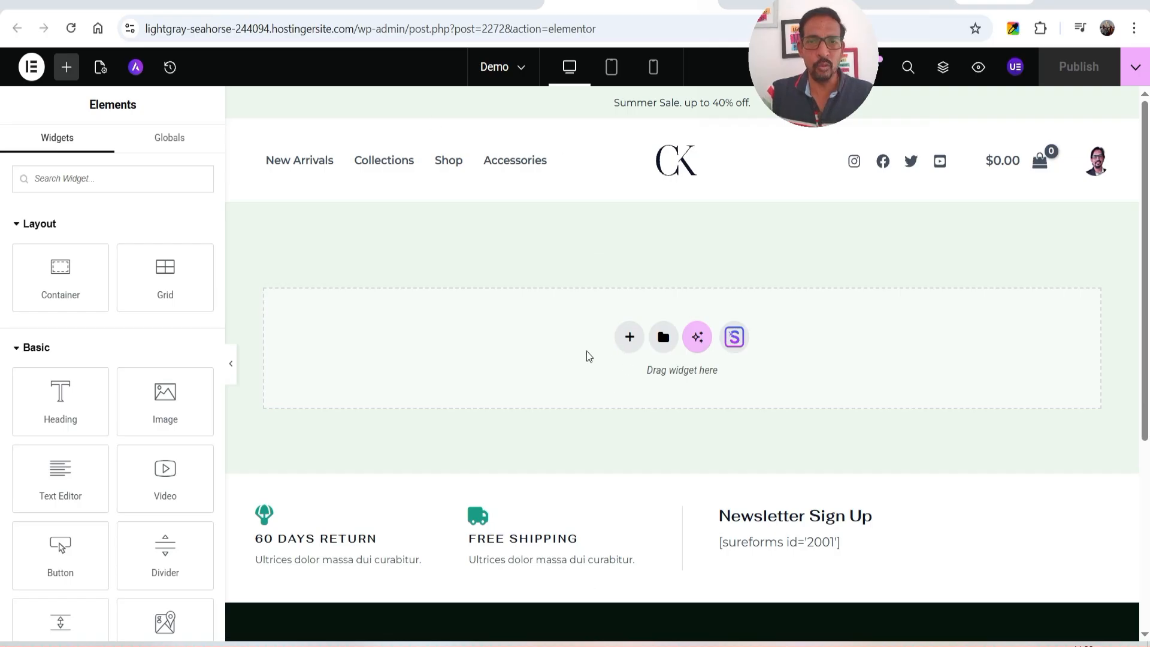
Add a Flexbox container with the Direction Column structure to the empty Demo page.
left_click(629, 337)
left_click(611, 398)
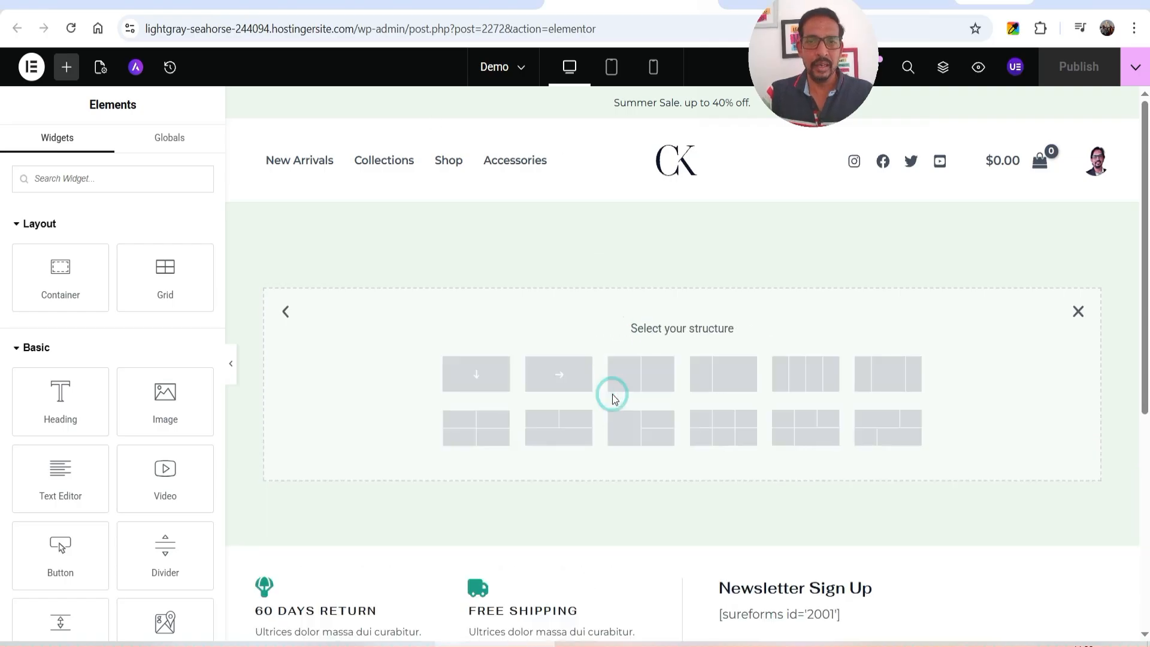
left_click(477, 373)
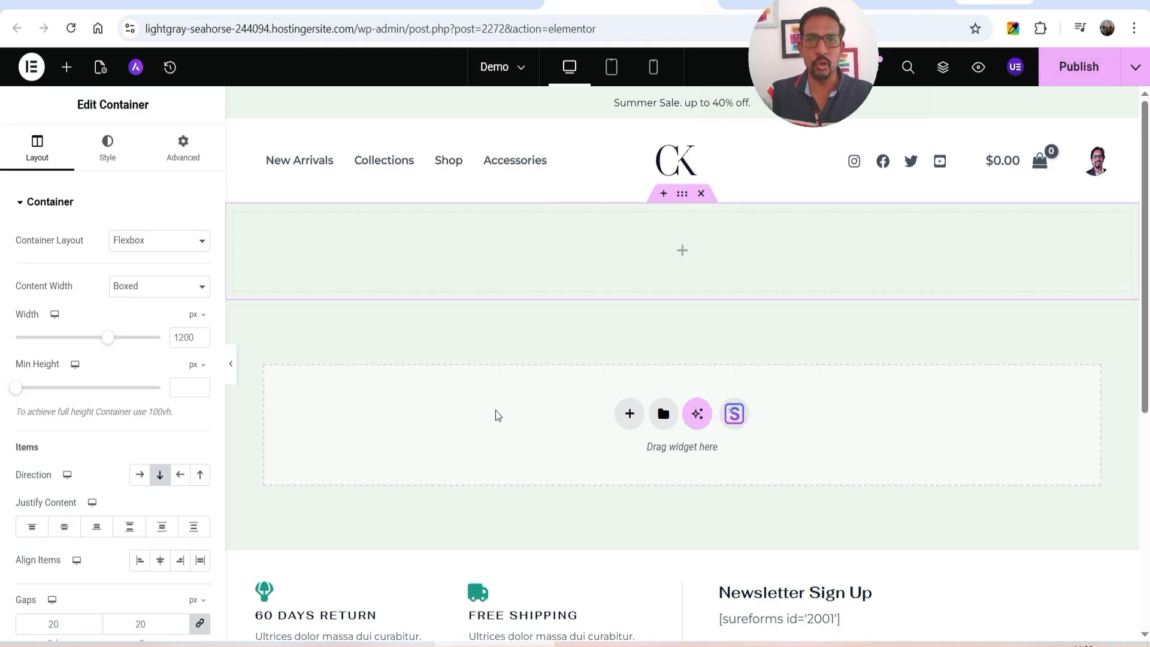
Unlink the container's padding values and set the top and bottom padding to 50 px.
left_click(197, 144)
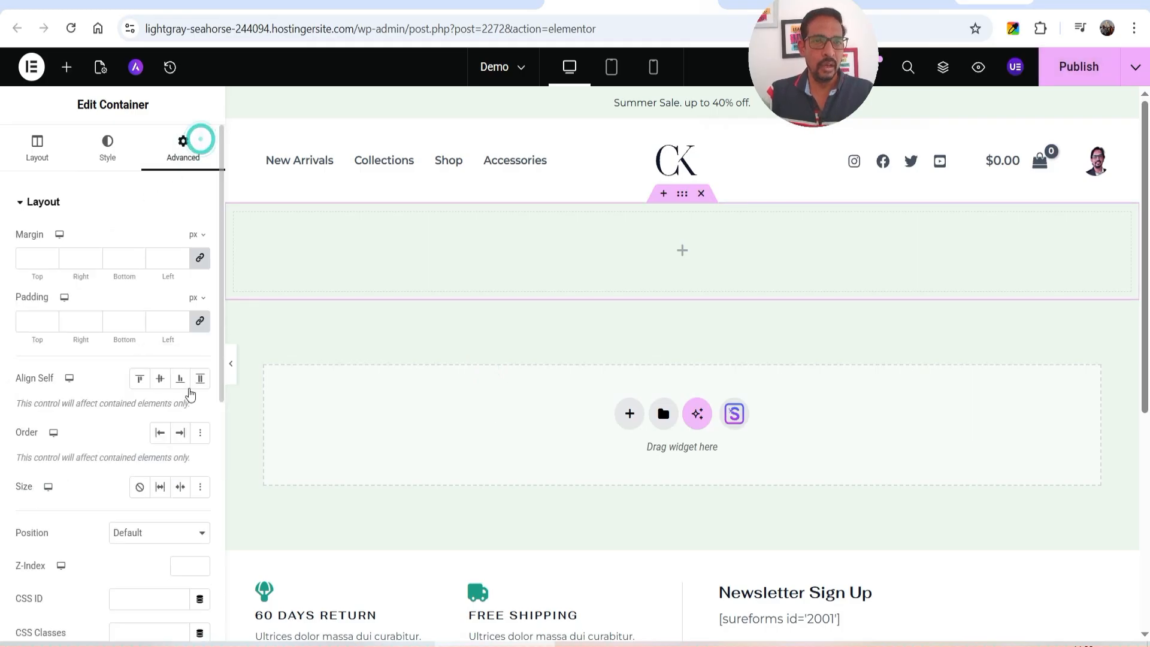
left_click(203, 324)
left_click(28, 320)
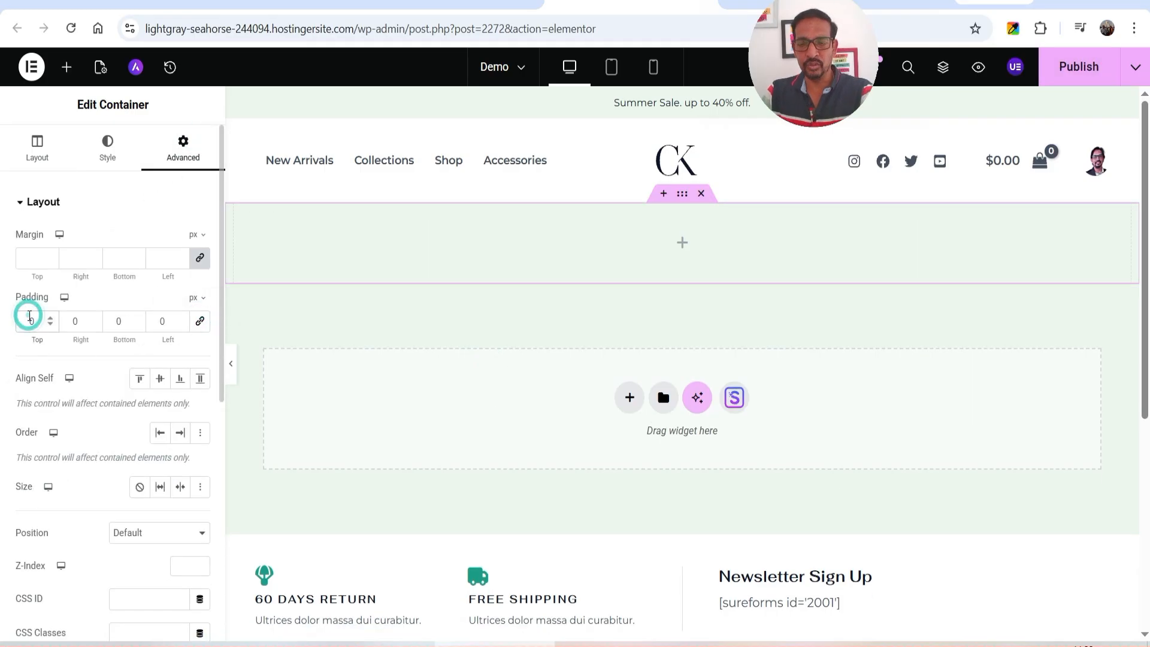
type("50")
left_click(105, 321)
type("50")
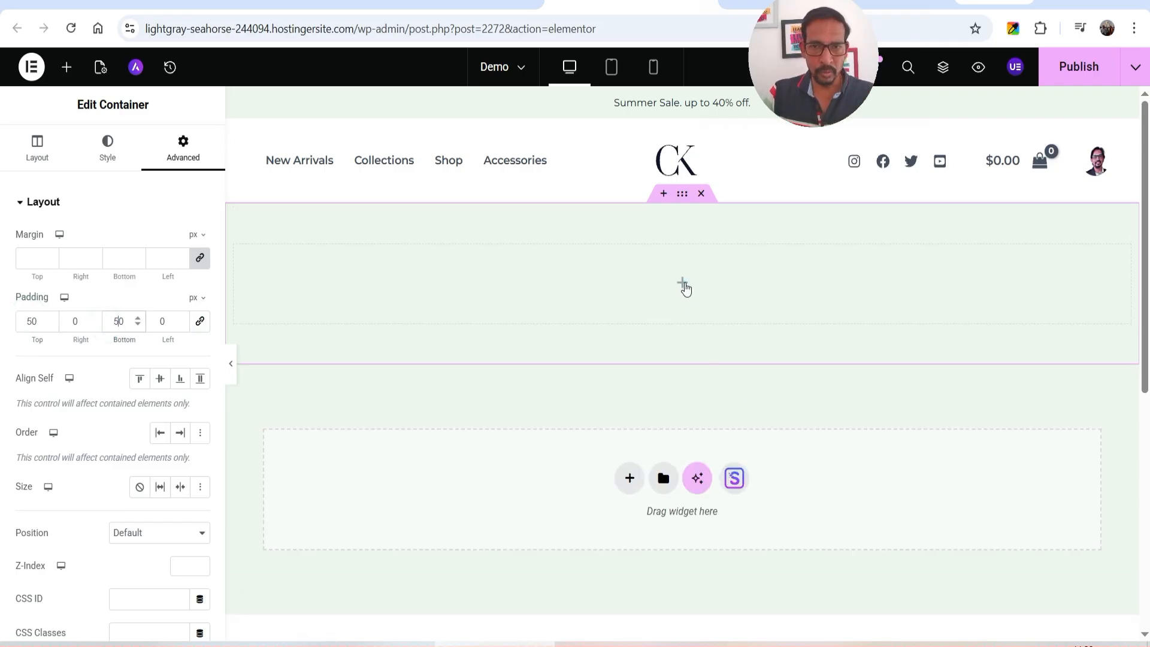
Search the widgets for "loop" and place a Loop Carousel inside the container.
left_click(684, 284)
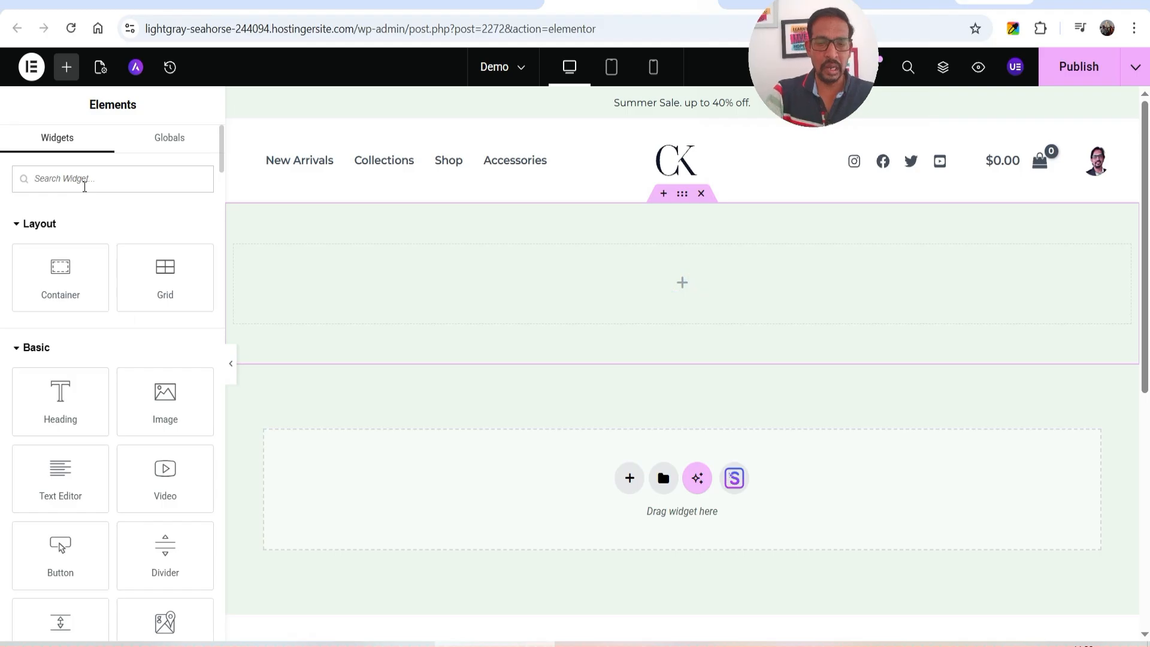
type("loop")
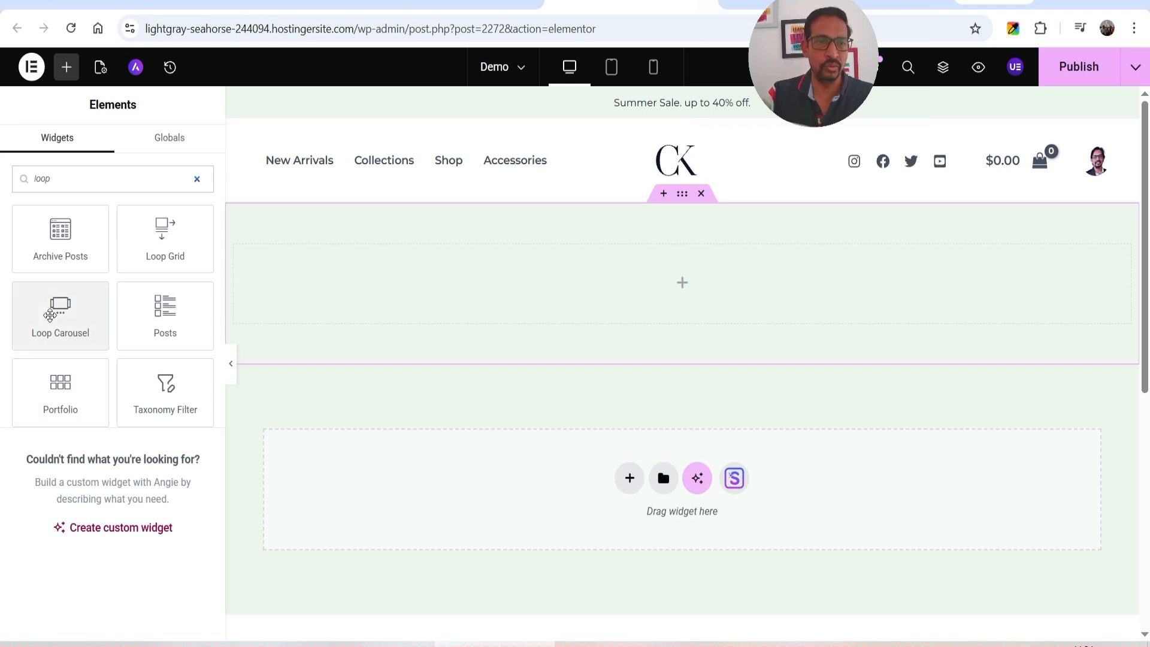
left_click_drag(60, 309, 637, 297)
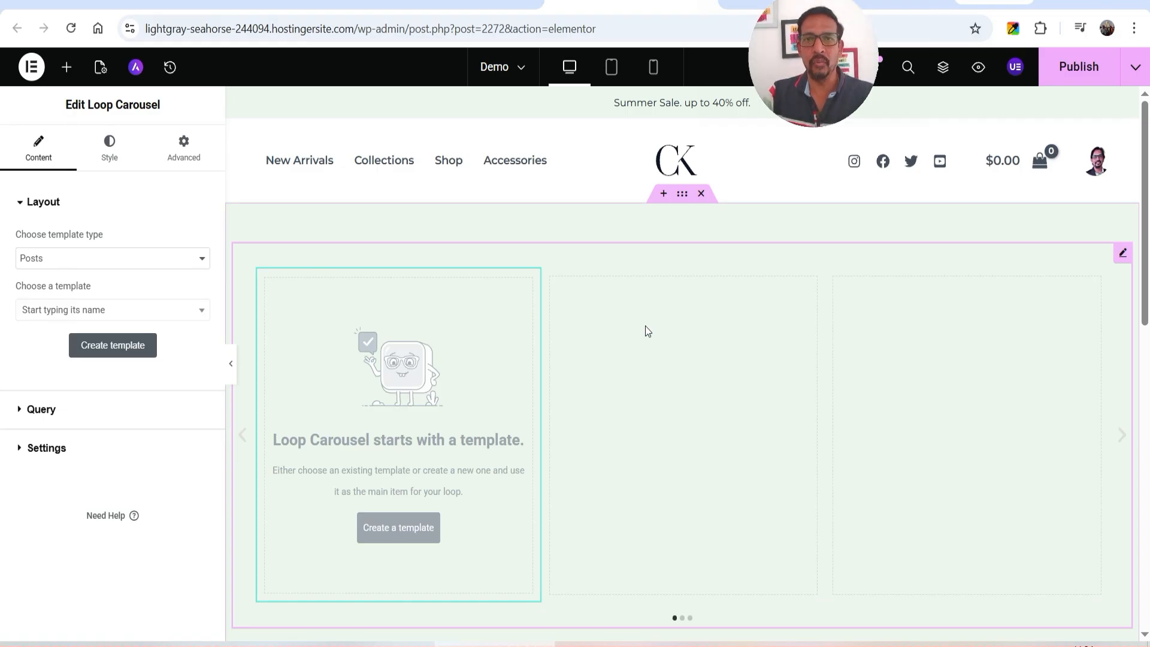
scroll(644, 326, "down", 1)
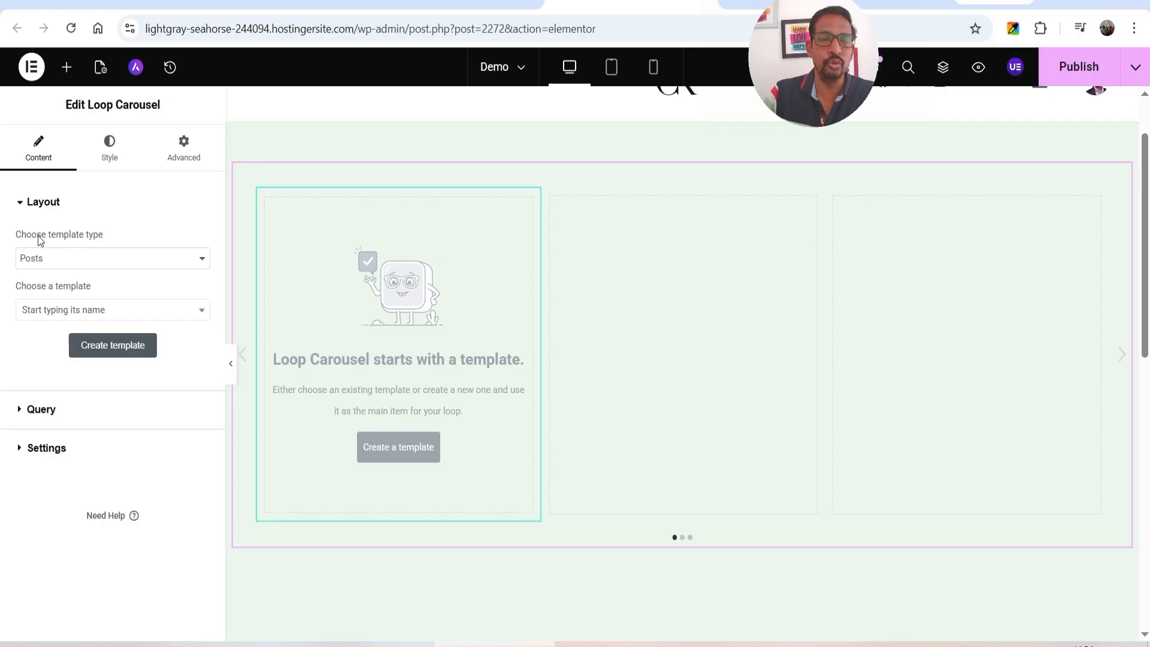
Set the Loop Carousel's template type to Products and create a new template, saving the page changes.
left_click(105, 258)
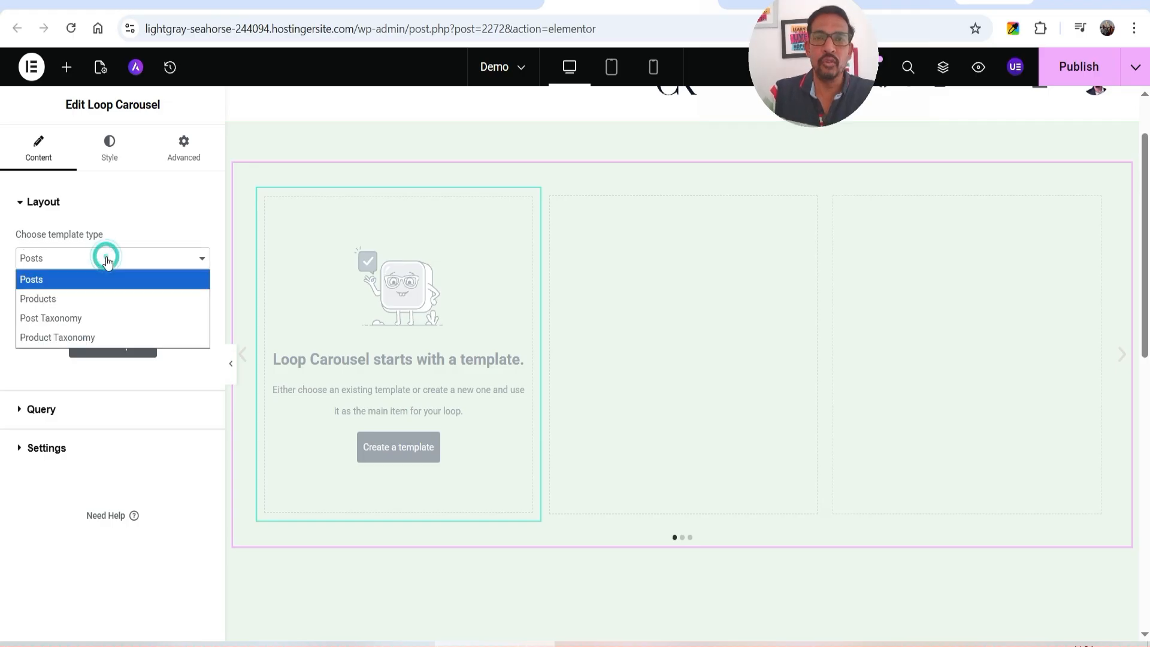
left_click(105, 301)
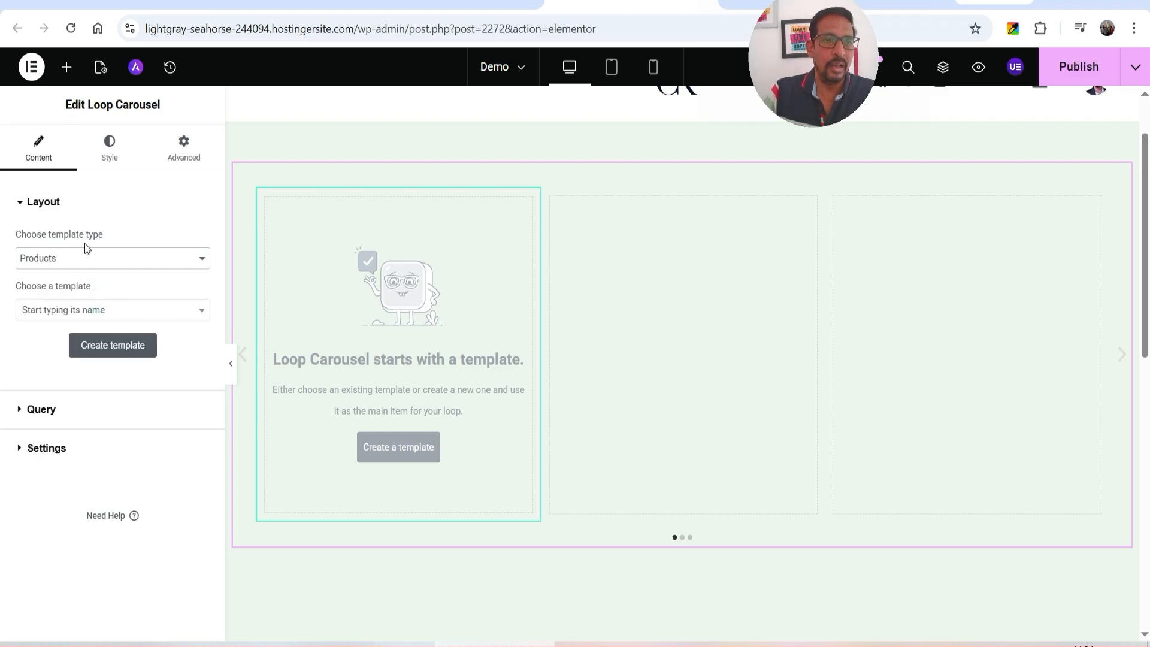
left_click(104, 349)
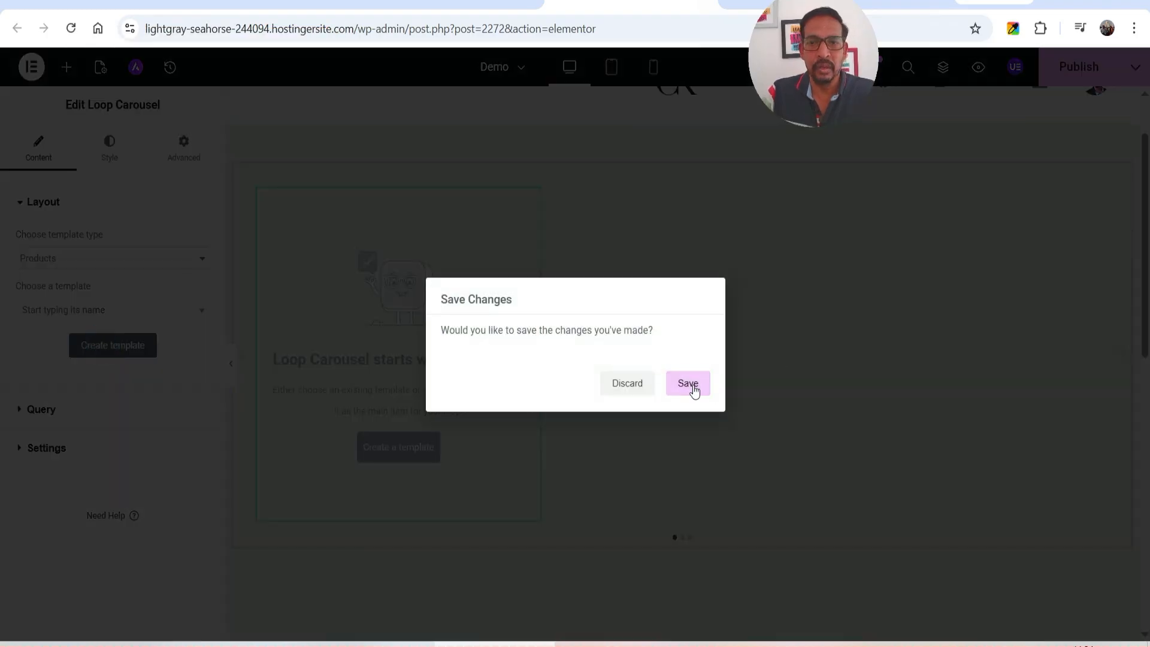
left_click(690, 387)
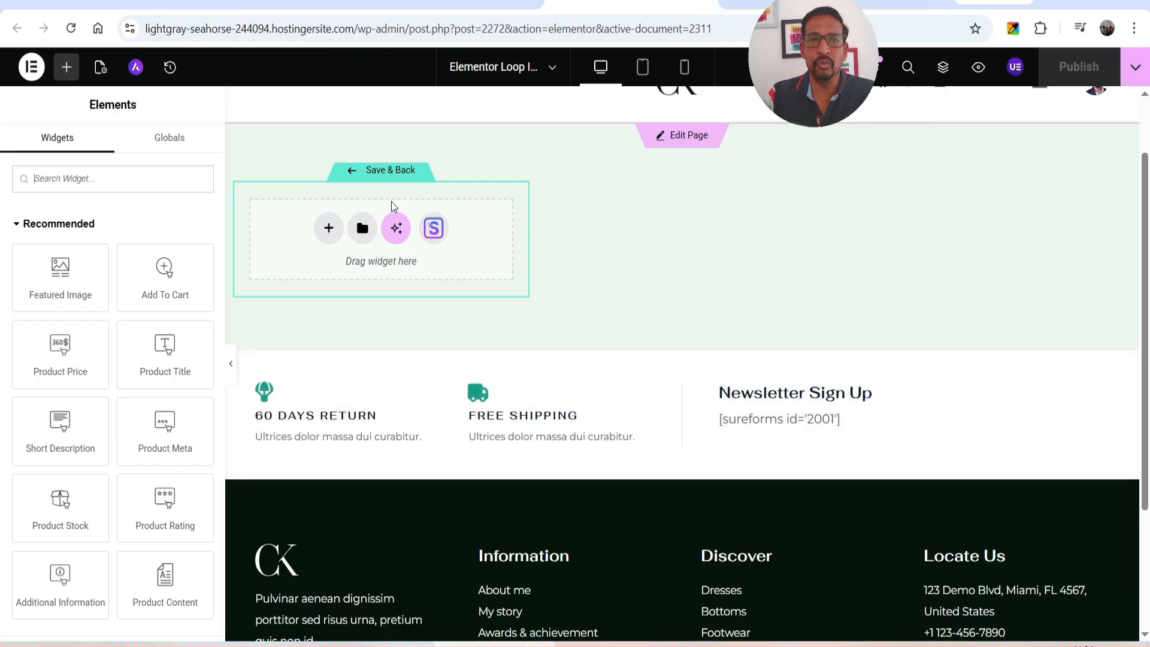
Change the loop item template's title to "Elementor Product Slider".
left_click(100, 70)
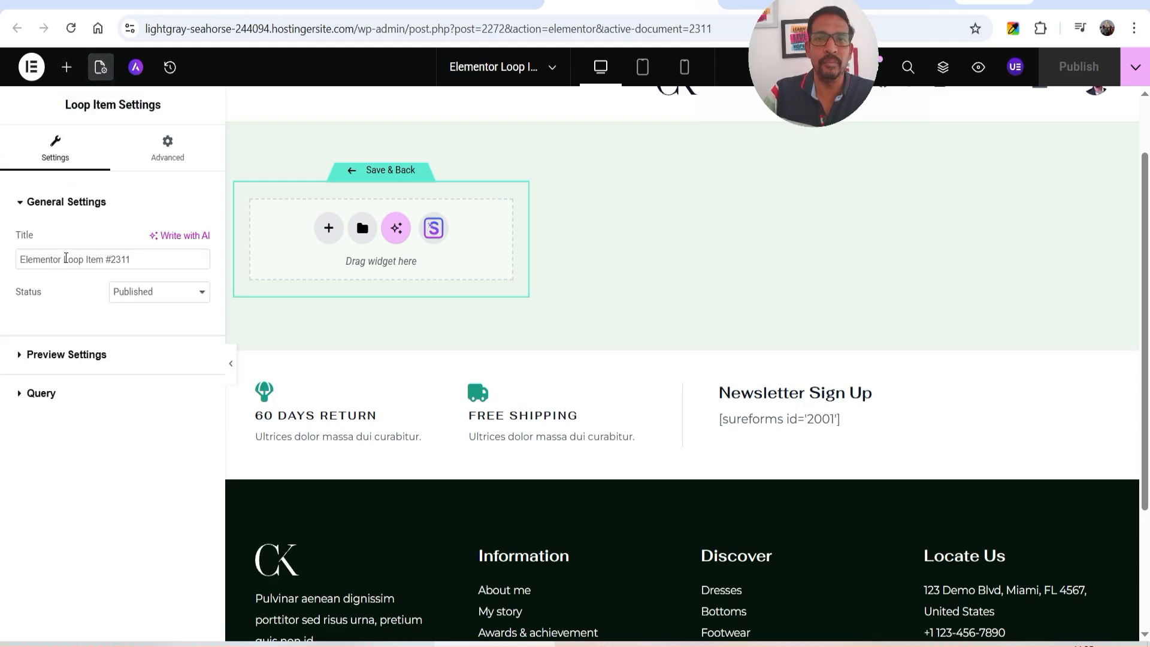
left_click_drag(64, 259, 162, 259)
type("Product ")
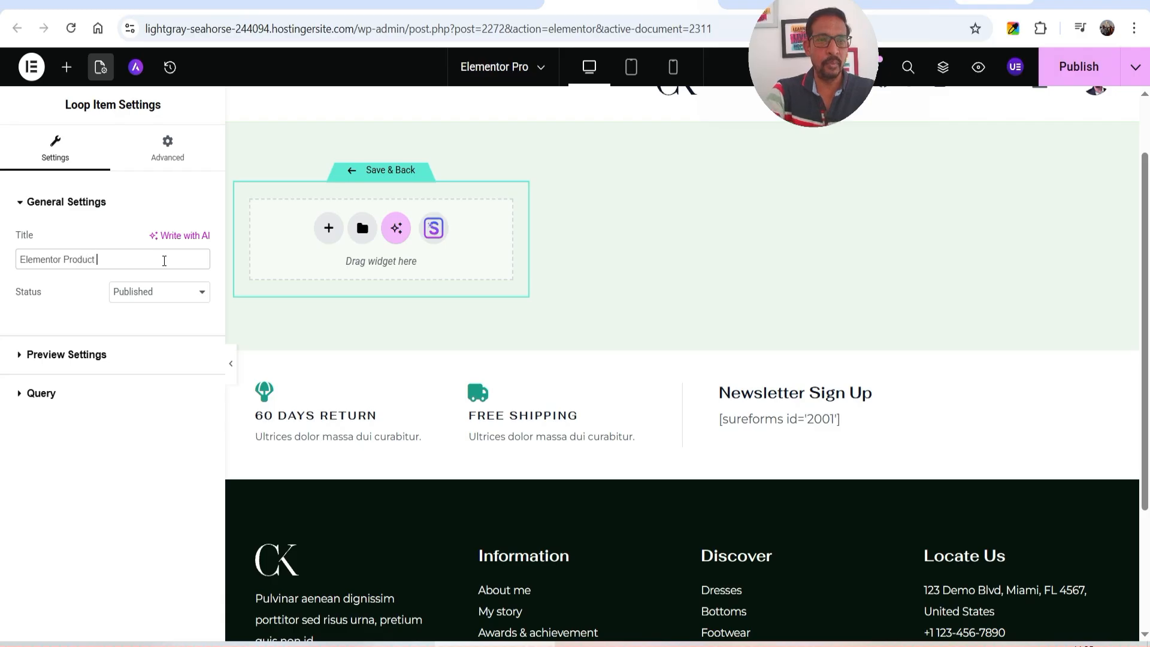
type("Slider")
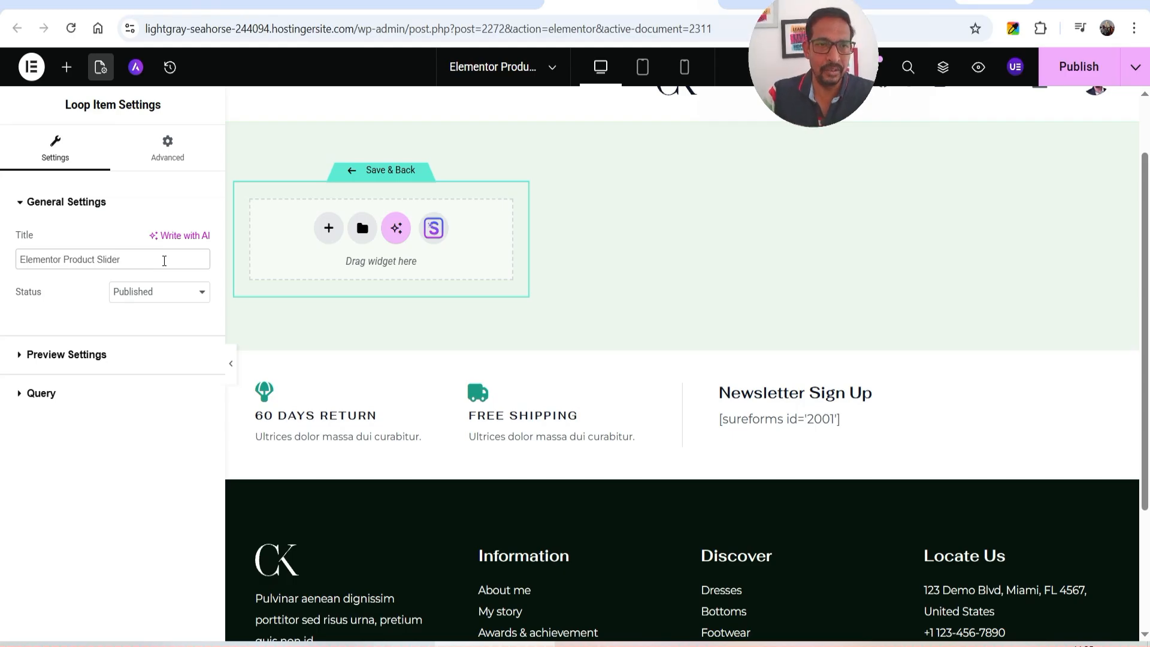
Open the loop item's preview settings and copy the product name "Alnich night dress navy" from the site's product list.
left_click(76, 359)
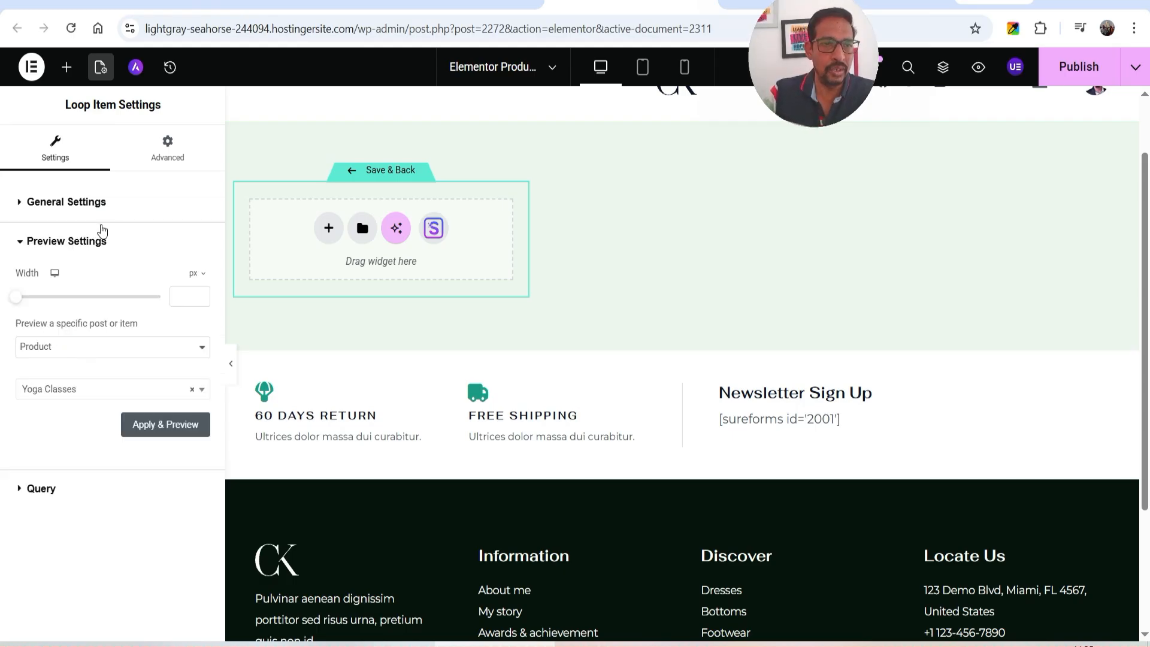
left_click(64, 353)
left_click(64, 353)
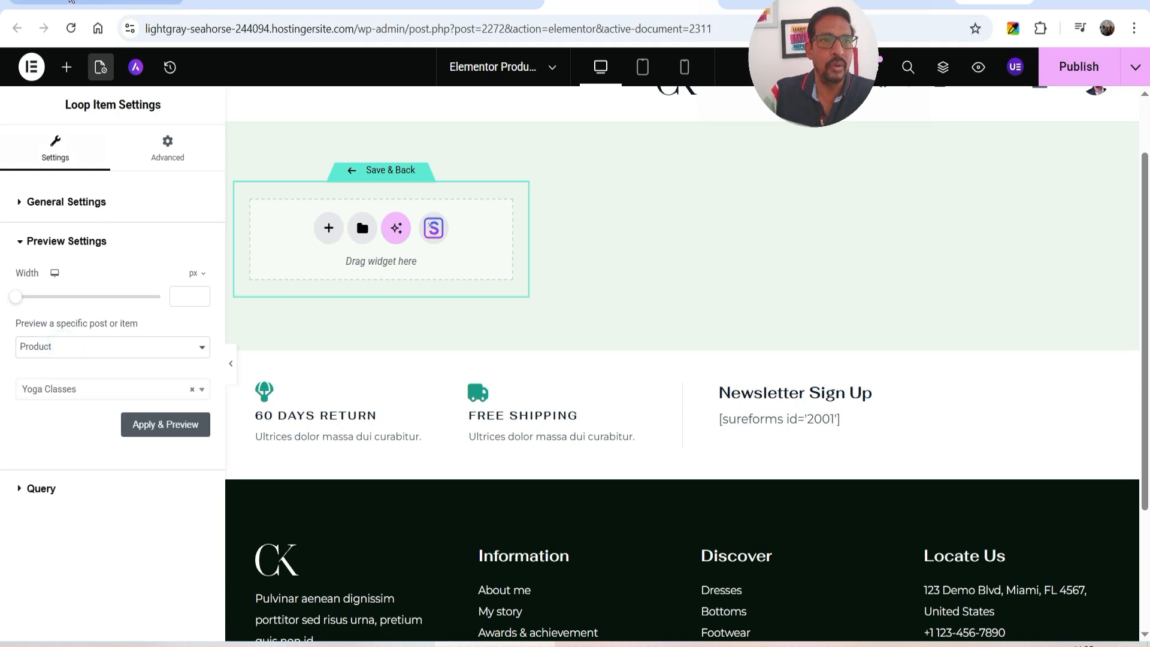
left_click(47, 6)
scroll(48, 251, "down", 3)
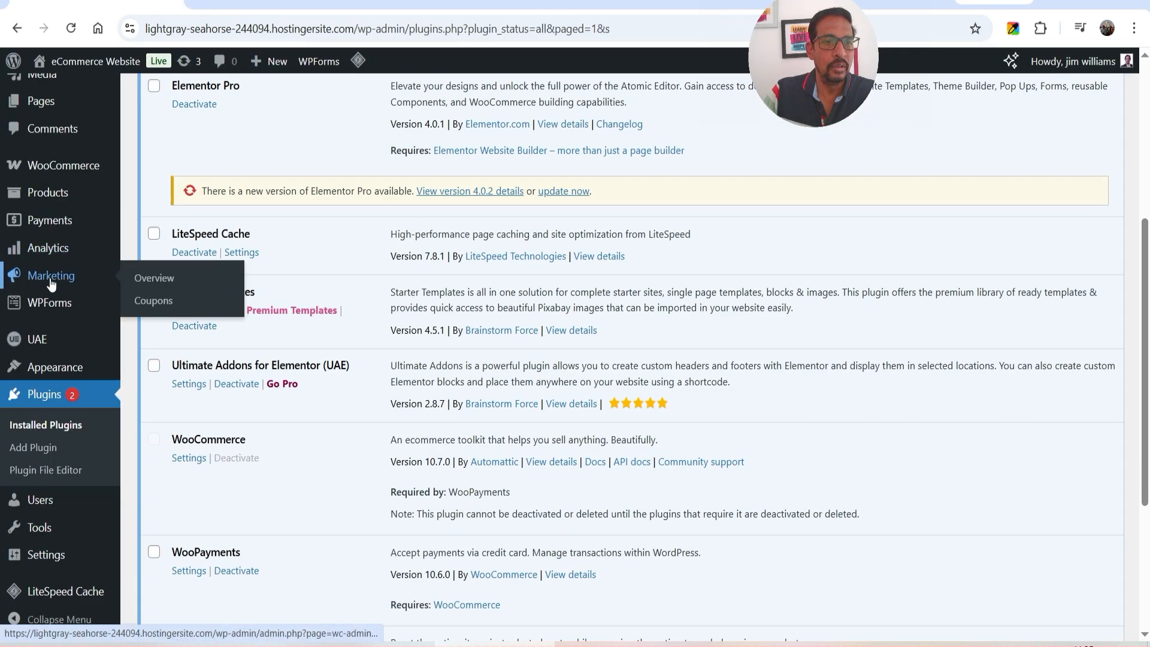
left_click(48, 191)
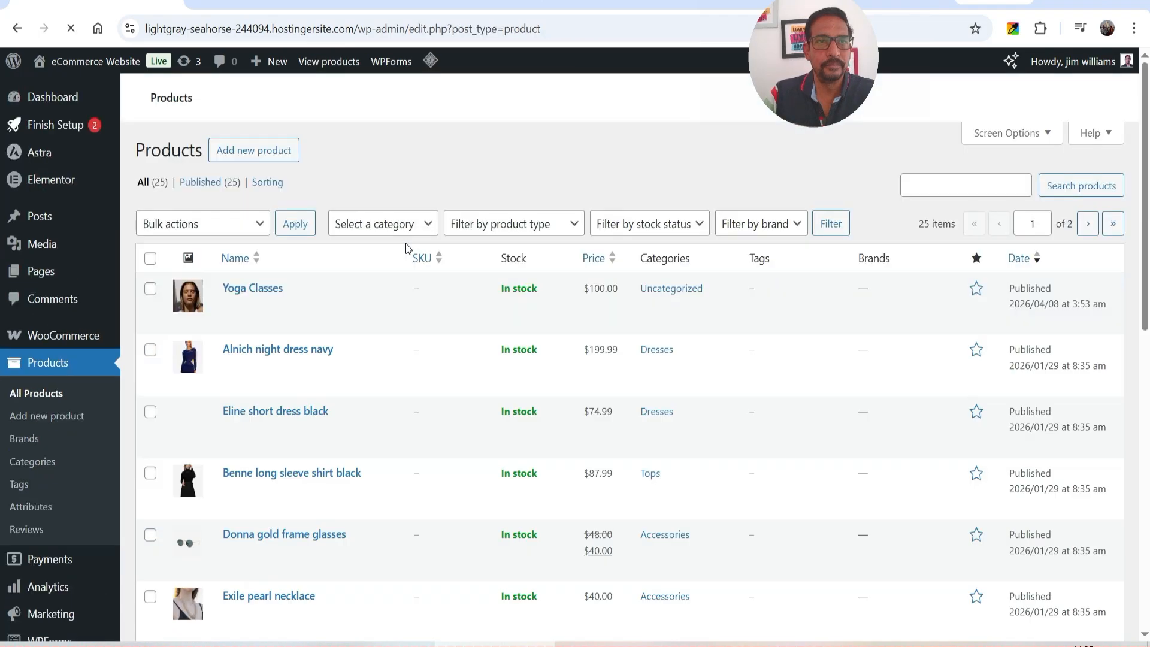
scroll(235, 173, "down", 5)
scroll(476, 372, "up", 3)
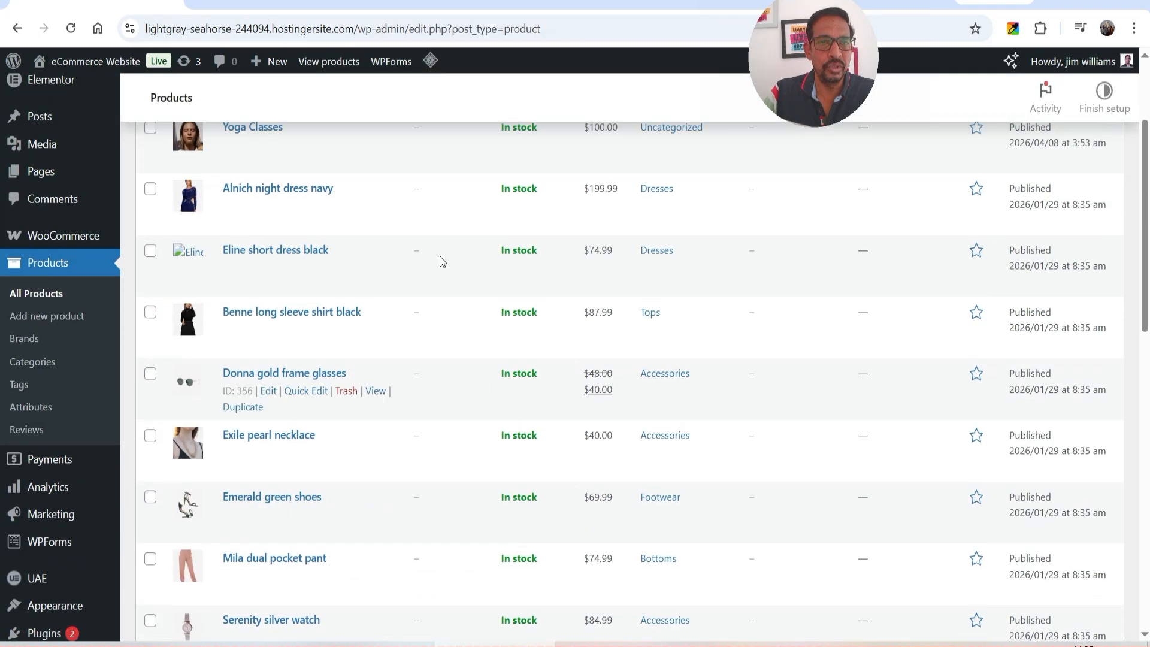
left_click_drag(354, 187, 222, 187)
key("ctrl+c")
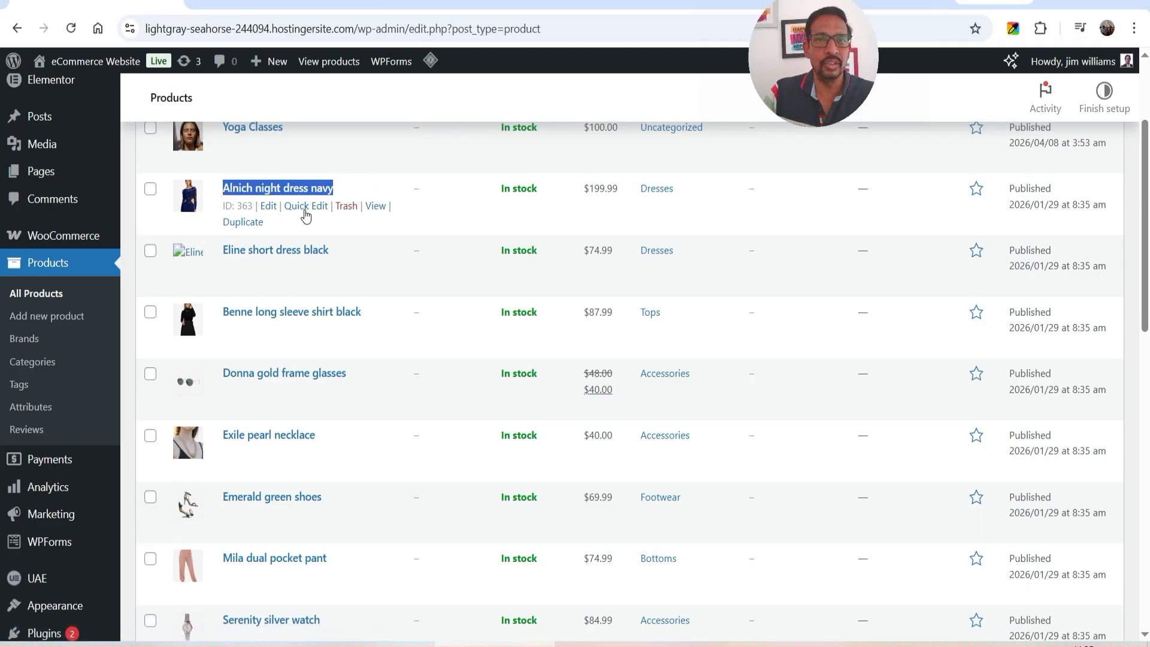
Back in the template editor, set the preview product to Alnich night dress navy and apply the preview.
left_click(601, 2)
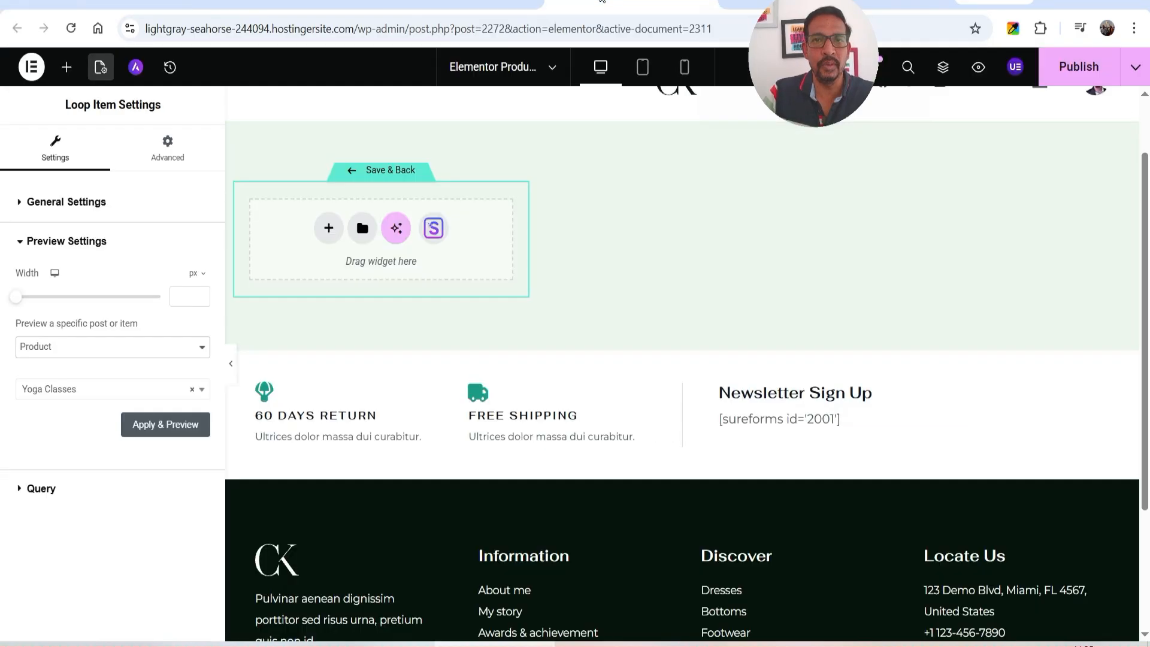
left_click(45, 394)
key("ctrl+v")
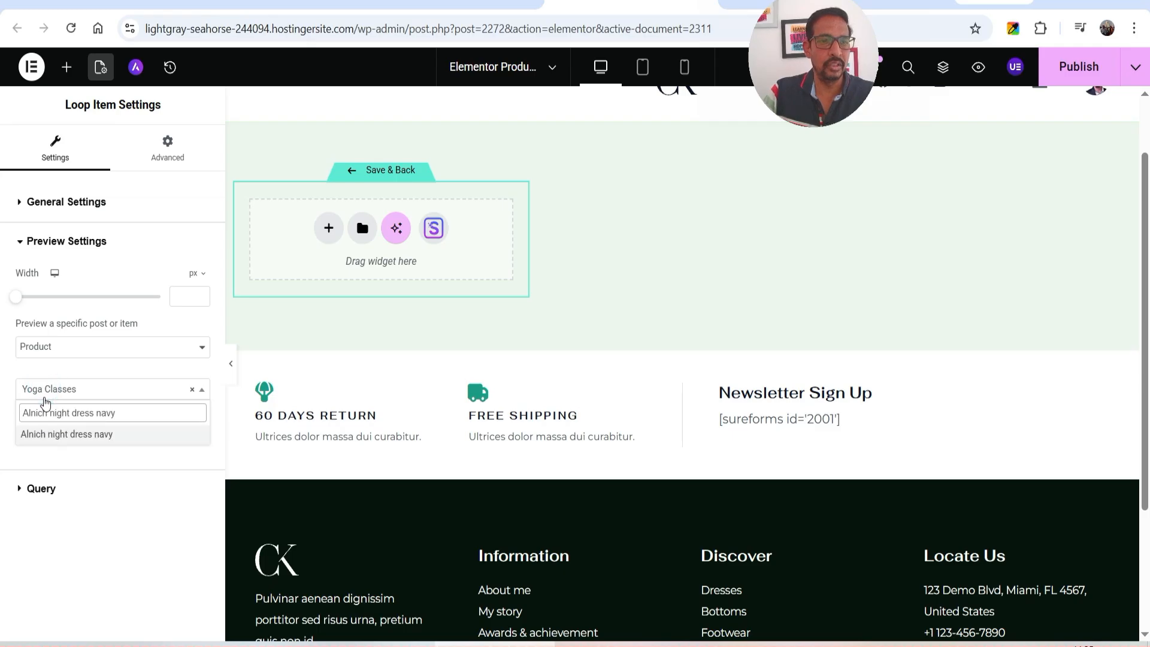
left_click(70, 434)
left_click(167, 429)
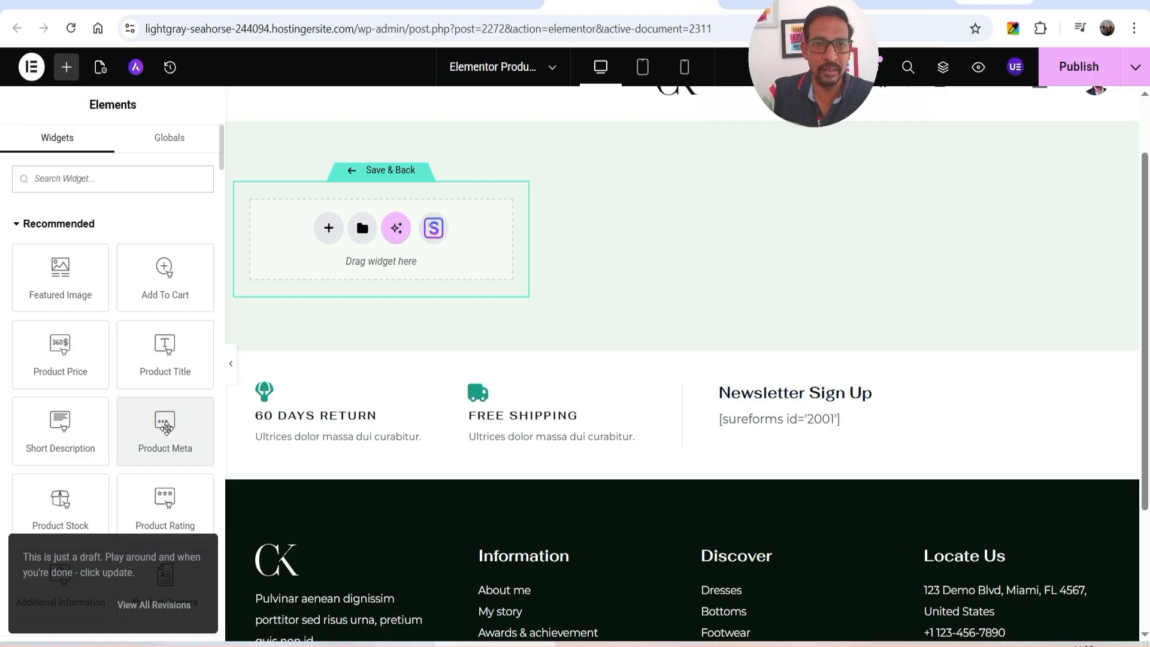
Add a Flexbox container with the Direction Column structure to the loop item template.
left_click(328, 231)
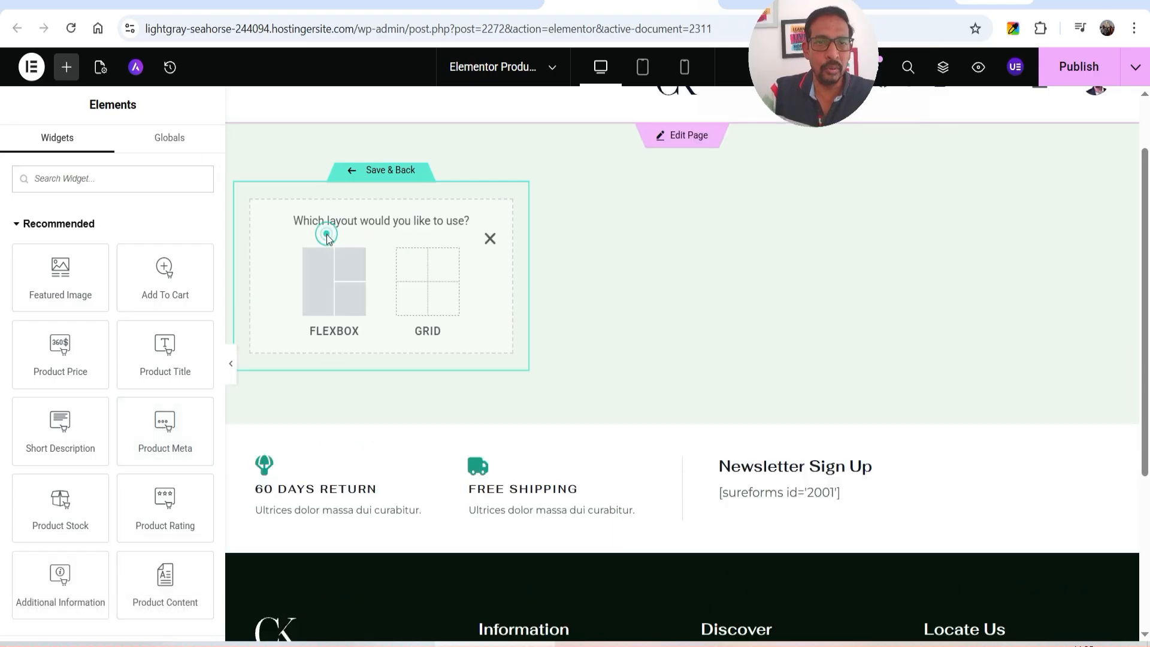
left_click(309, 277)
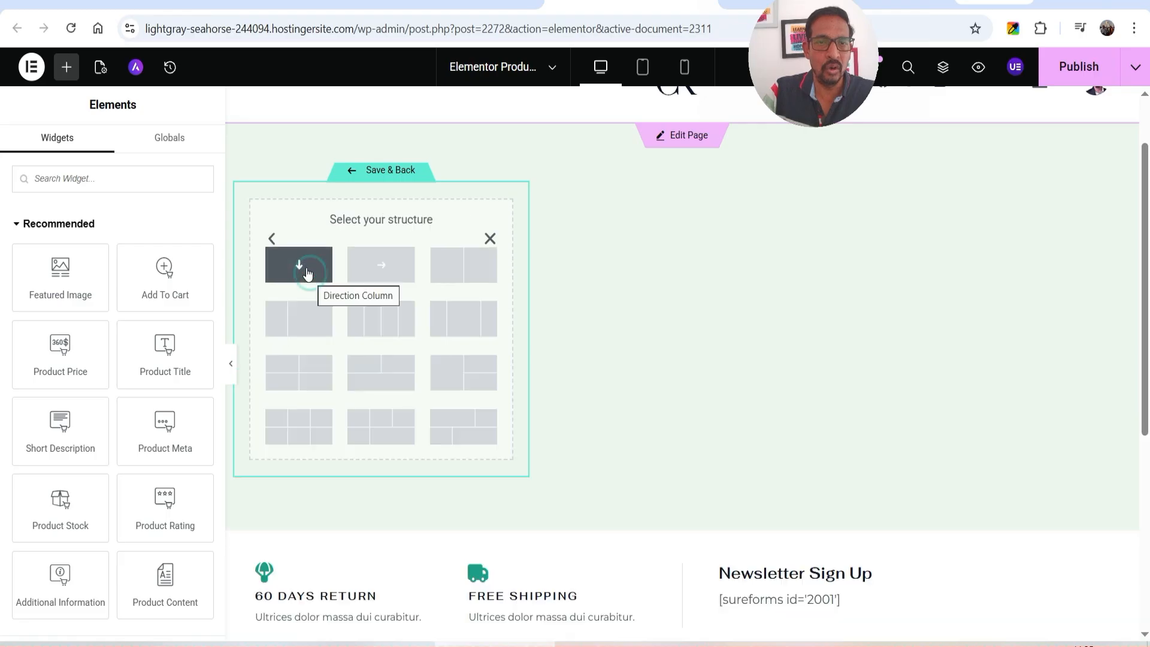
left_click(307, 271)
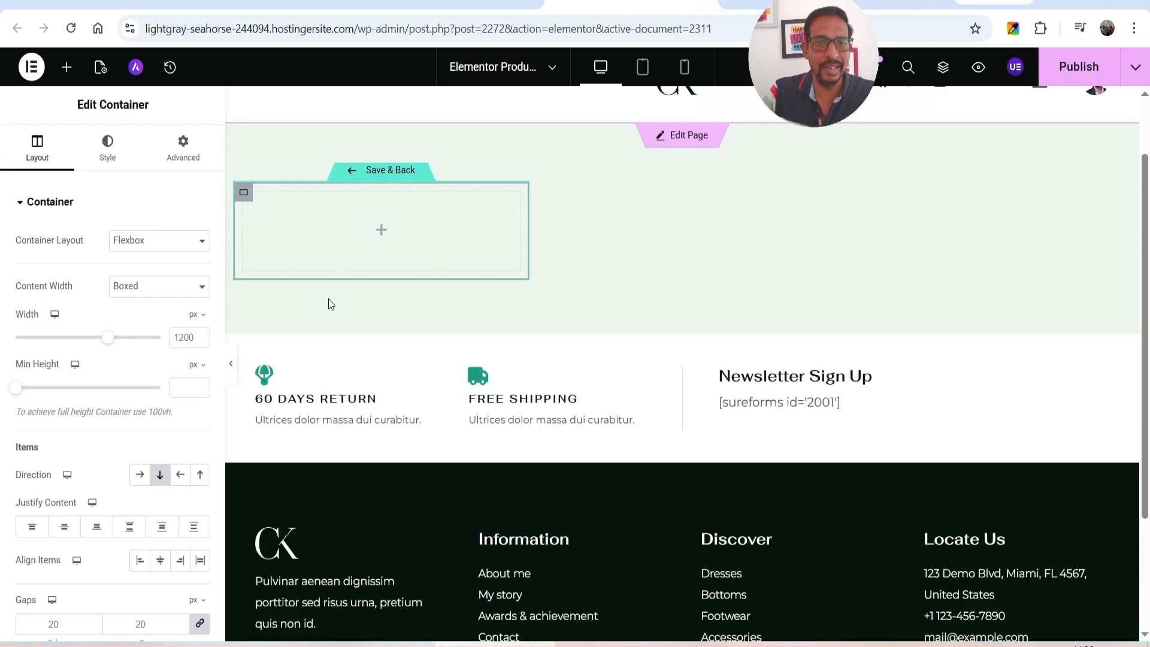
Add a Featured Image widget inside the empty container of the loop item template.
left_click(380, 230)
left_click_drag(57, 272, 354, 228)
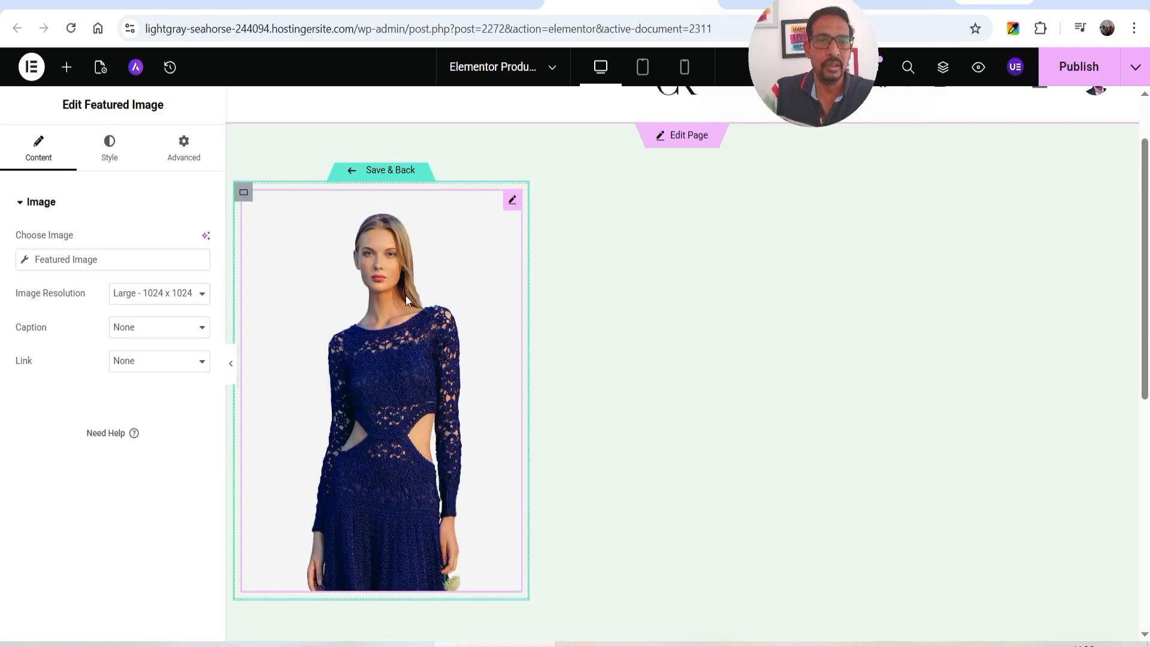
scroll(413, 287, "down", 3)
scroll(418, 267, "up", 1)
left_click(83, 3)
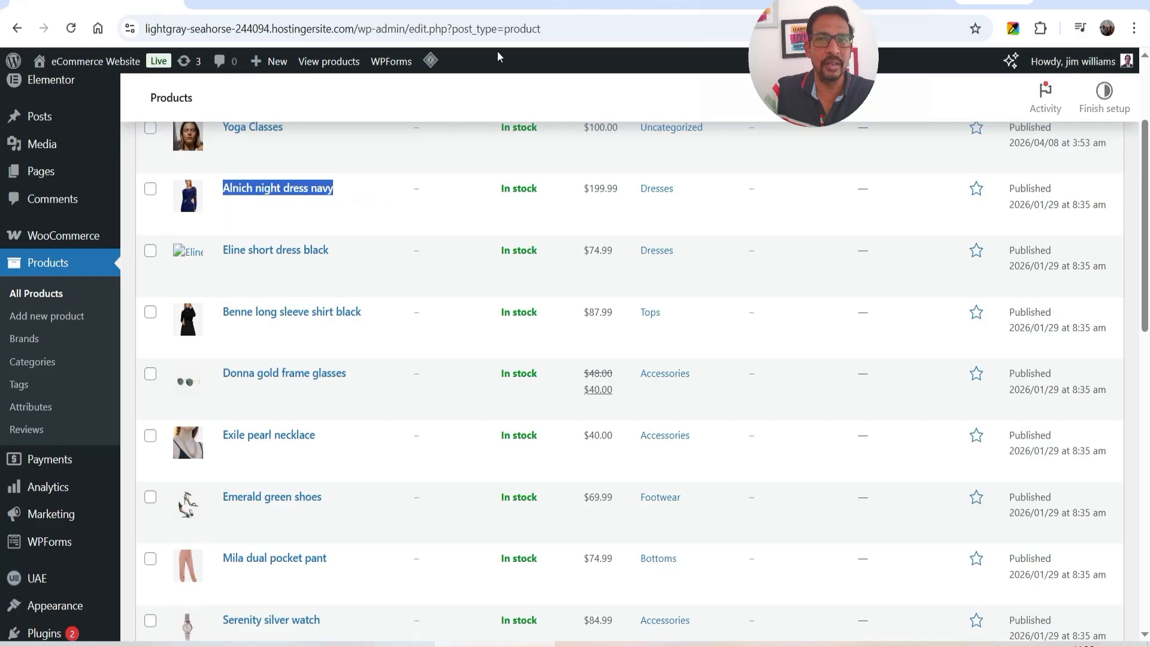
left_click(612, 5)
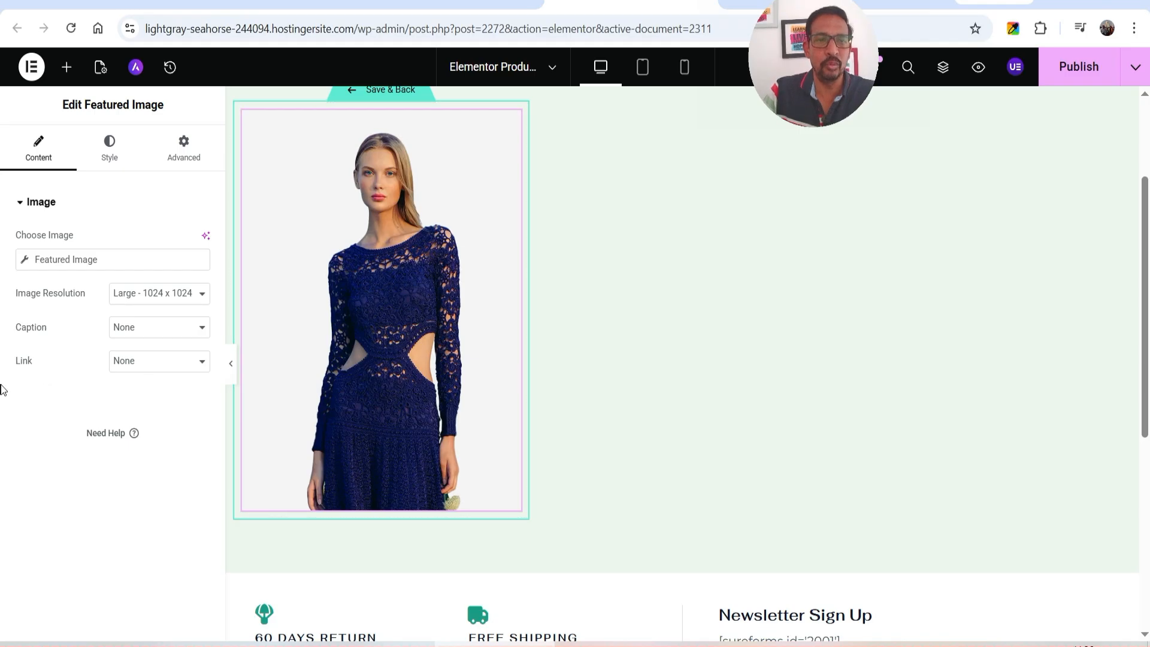
Link the featured image to a Custom URL using the Post URL dynamic tag.
left_click(142, 366)
left_click(163, 421)
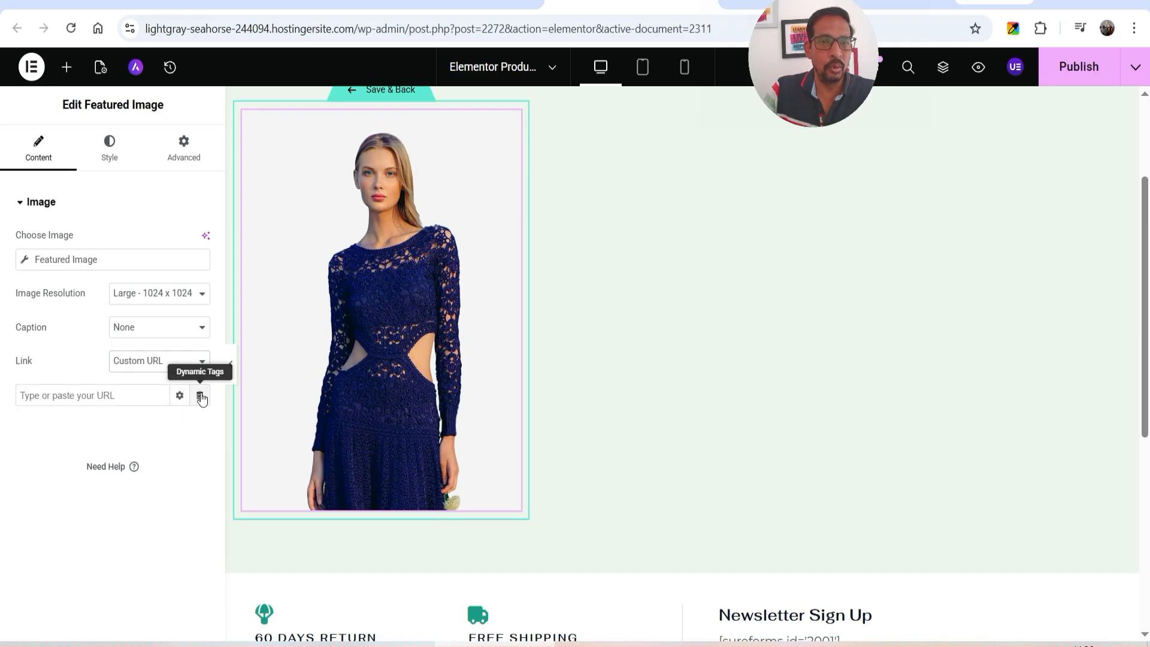
left_click(201, 397)
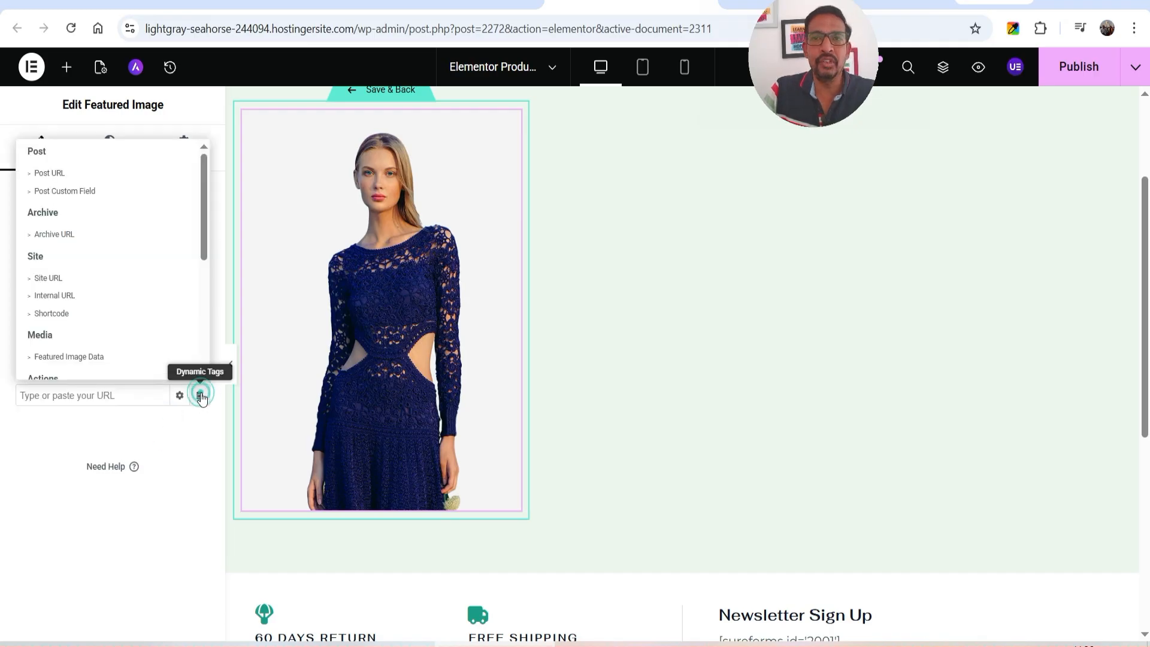
left_click(52, 174)
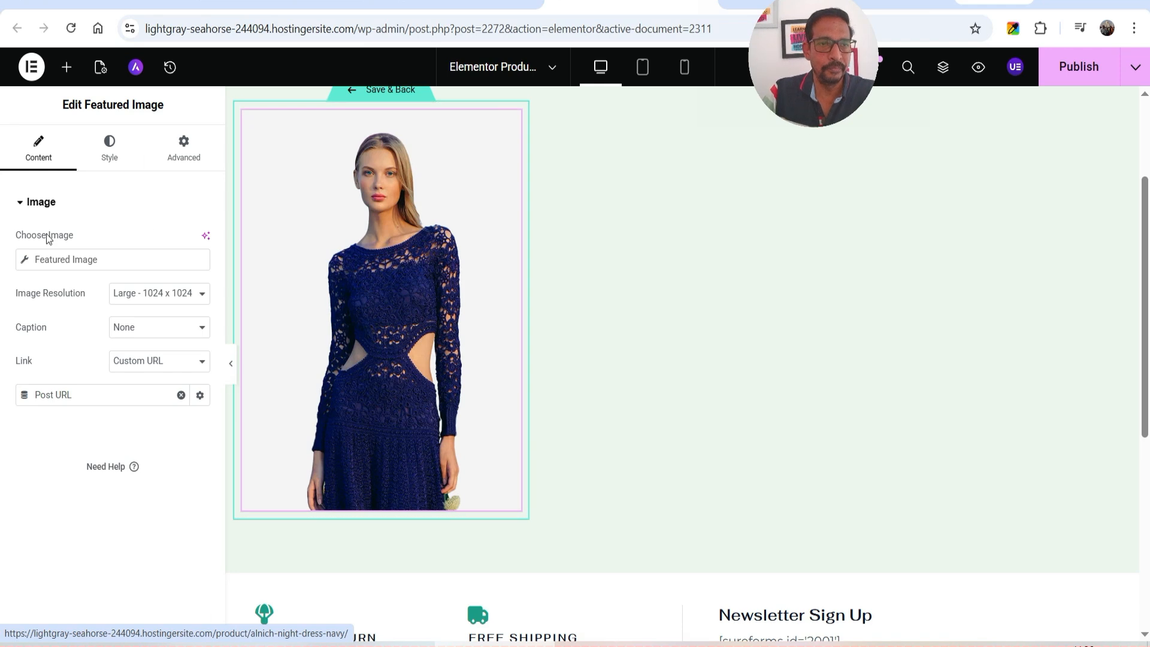
Center the featured image and set its max width to 100% and height to 300 px.
left_click(109, 147)
left_click(180, 243)
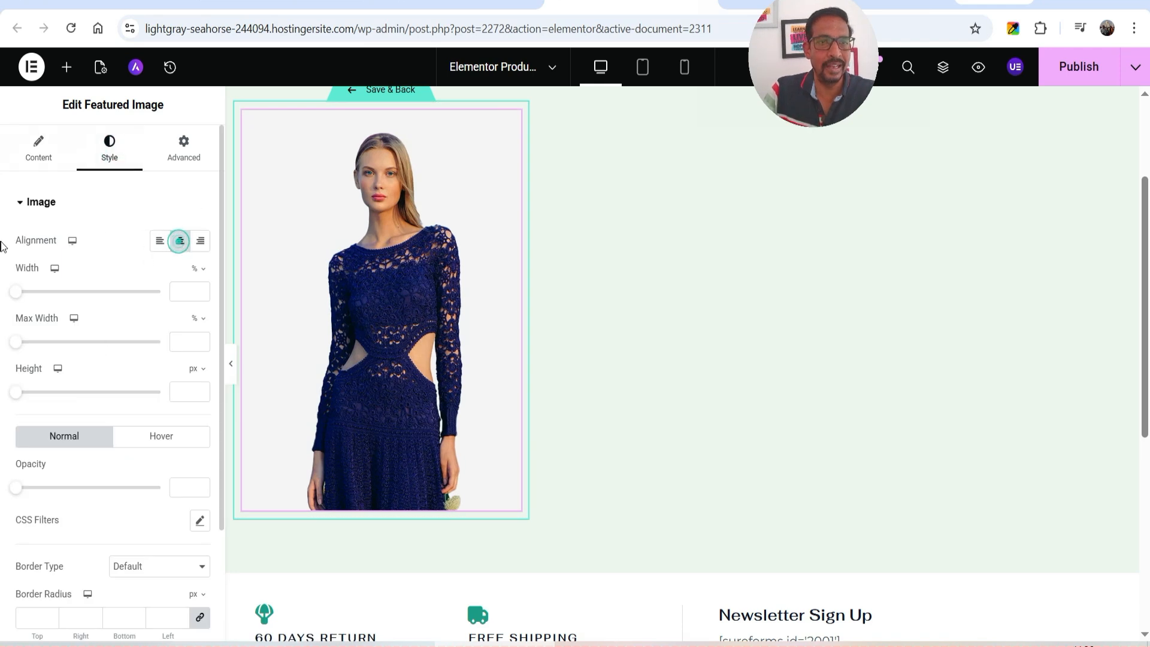
type("100")
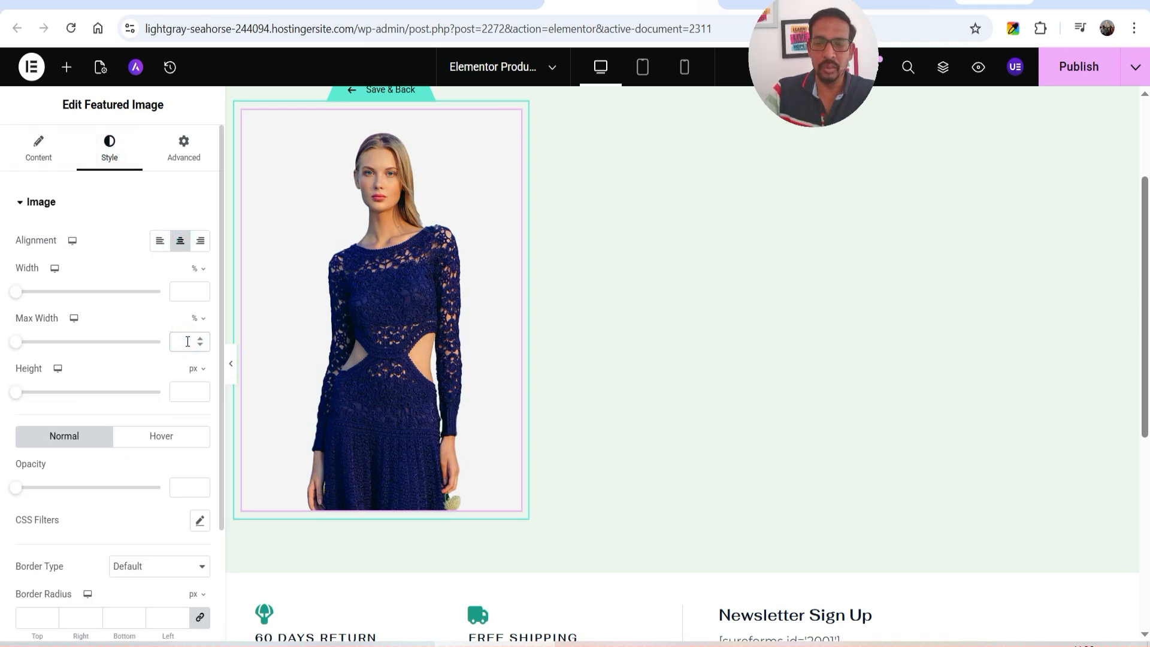
left_click(184, 390)
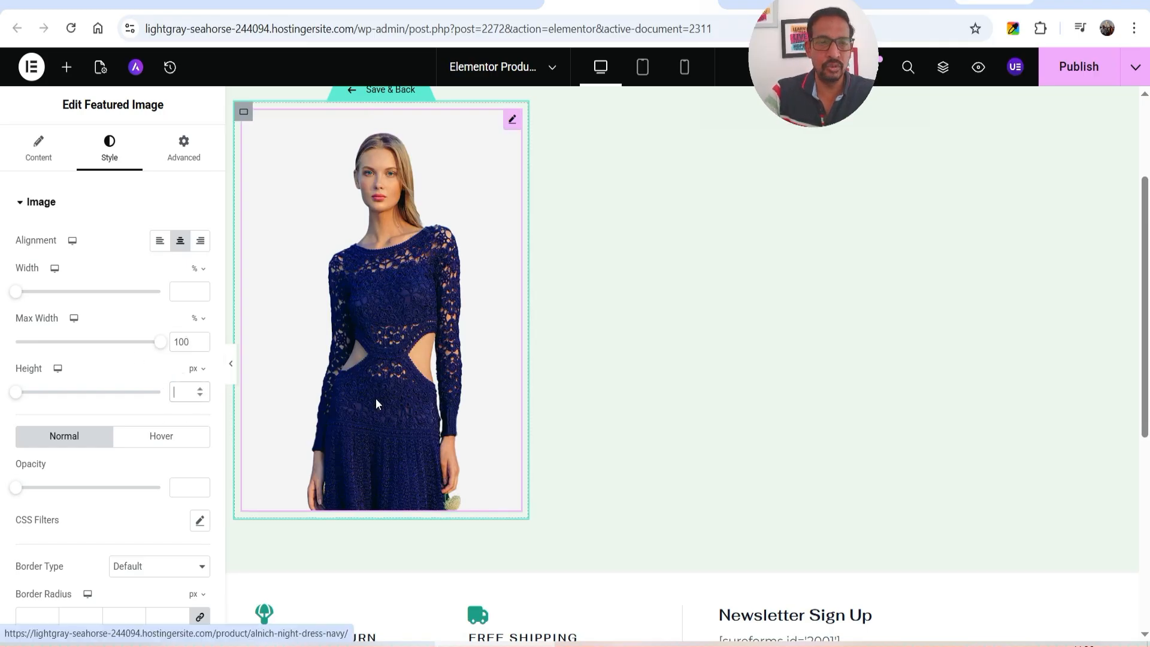
type("300")
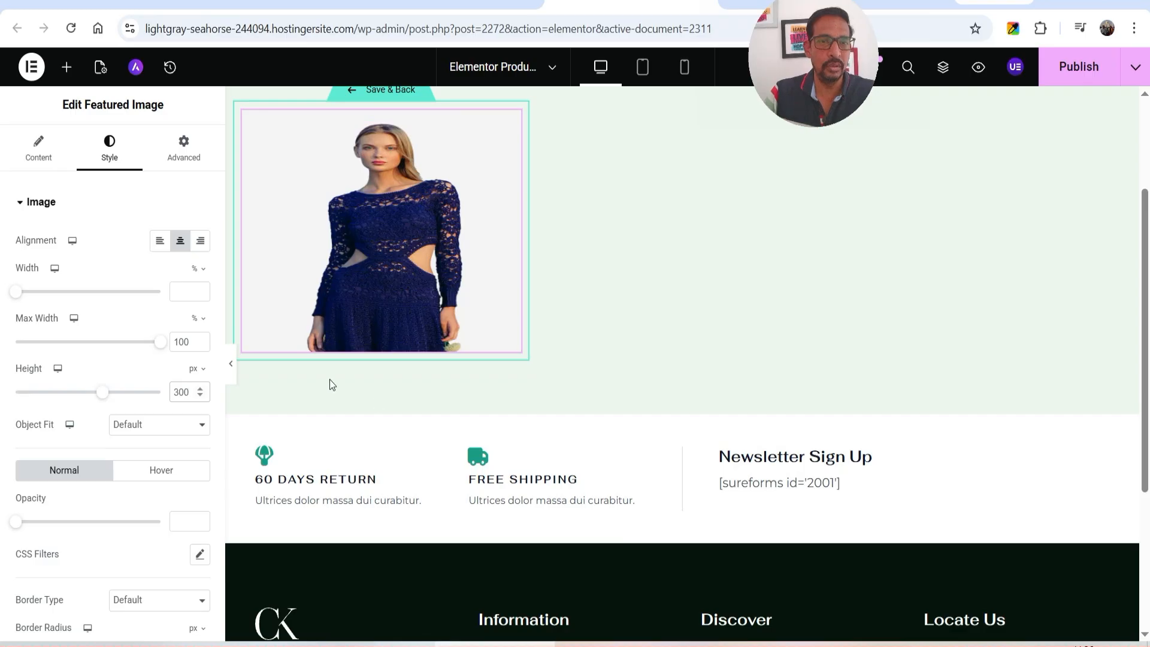
Set the featured image's Object Fit to Cover and its height to 350 px.
left_click(140, 426)
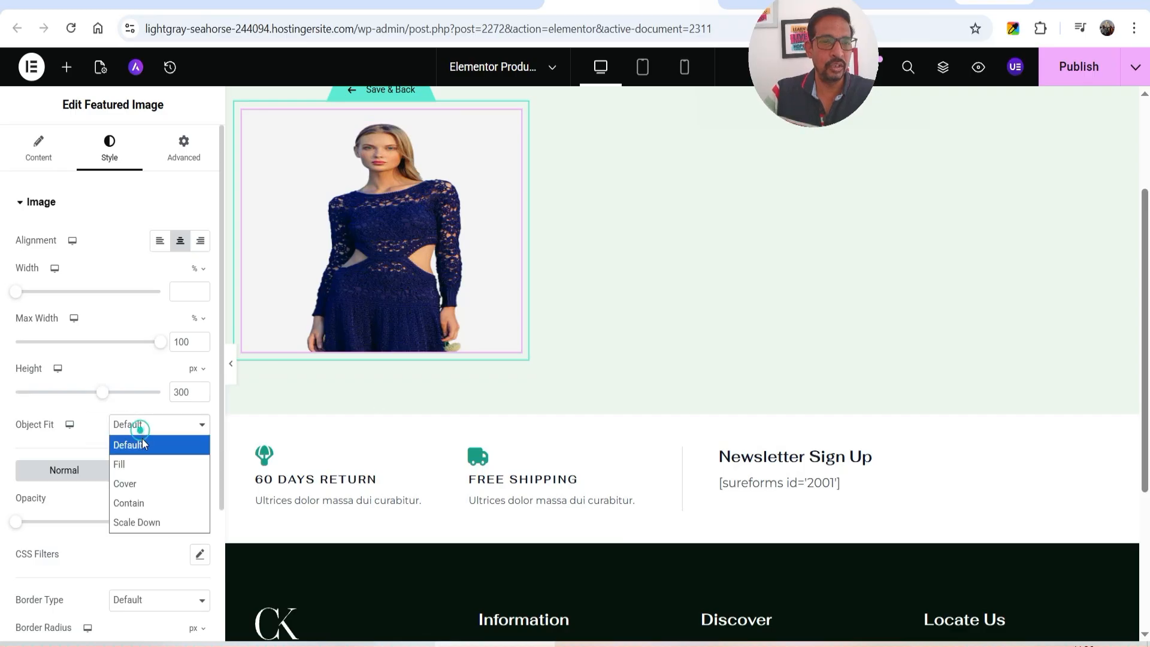
left_click(142, 484)
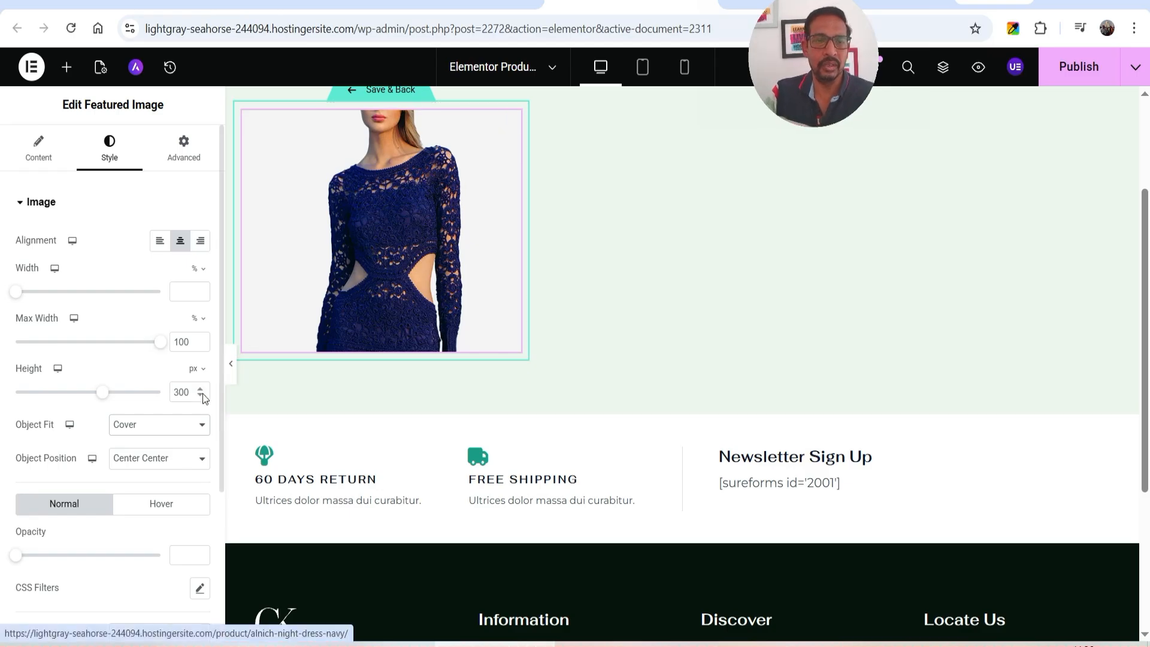
type("5")
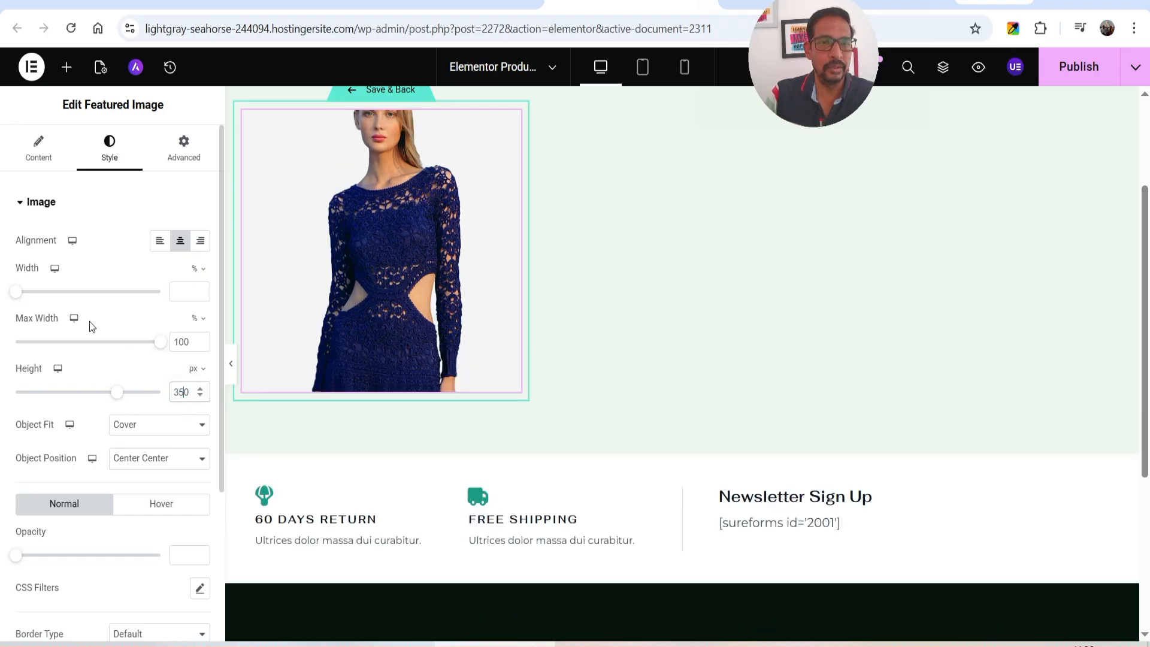
Try the Grow, Shrink and Pulse hover animations on the featured image, and clear the selected animation.
scroll(77, 296, "down", 1)
scroll(126, 341, "down", 2)
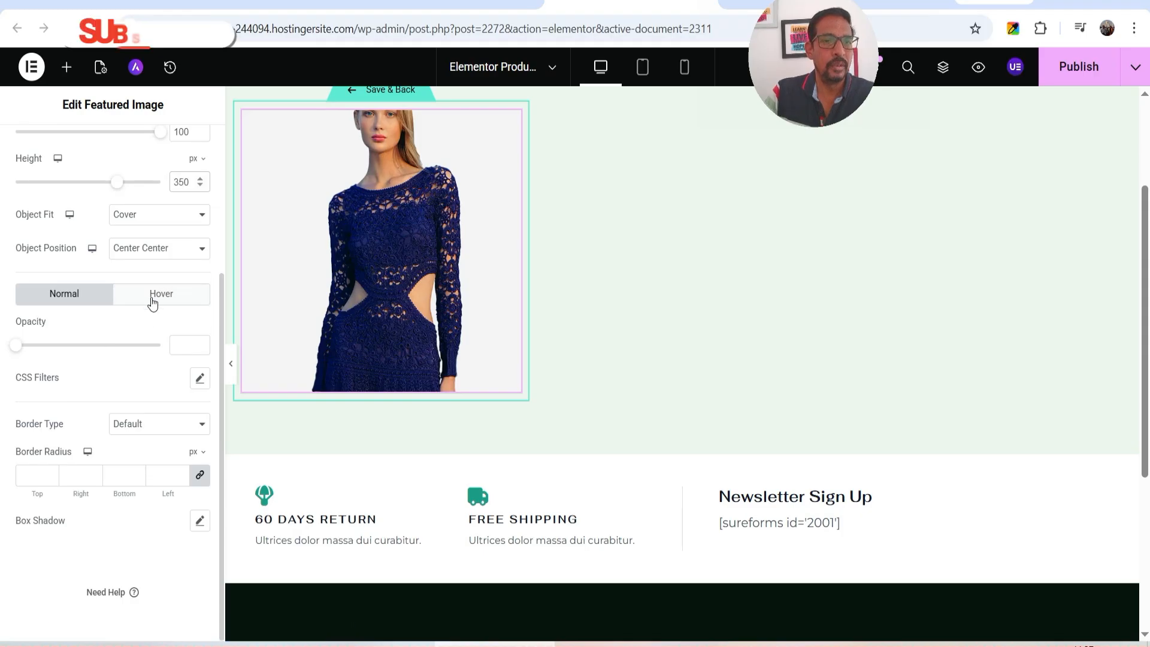
left_click(153, 302)
scroll(117, 387, "down", 2)
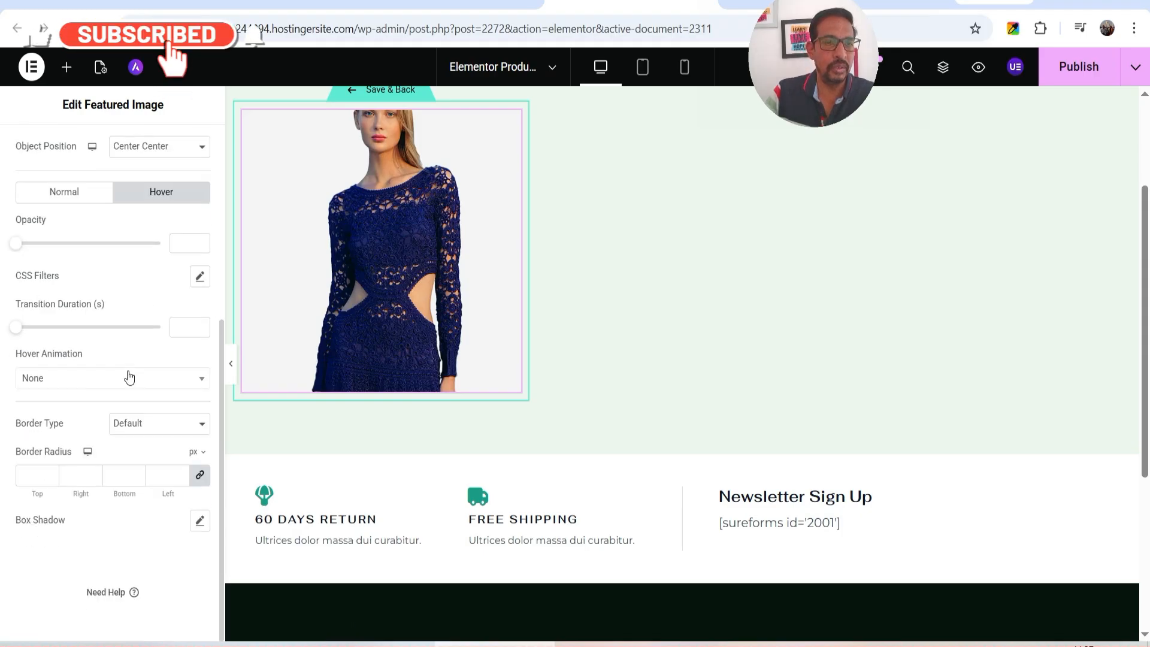
left_click(83, 378)
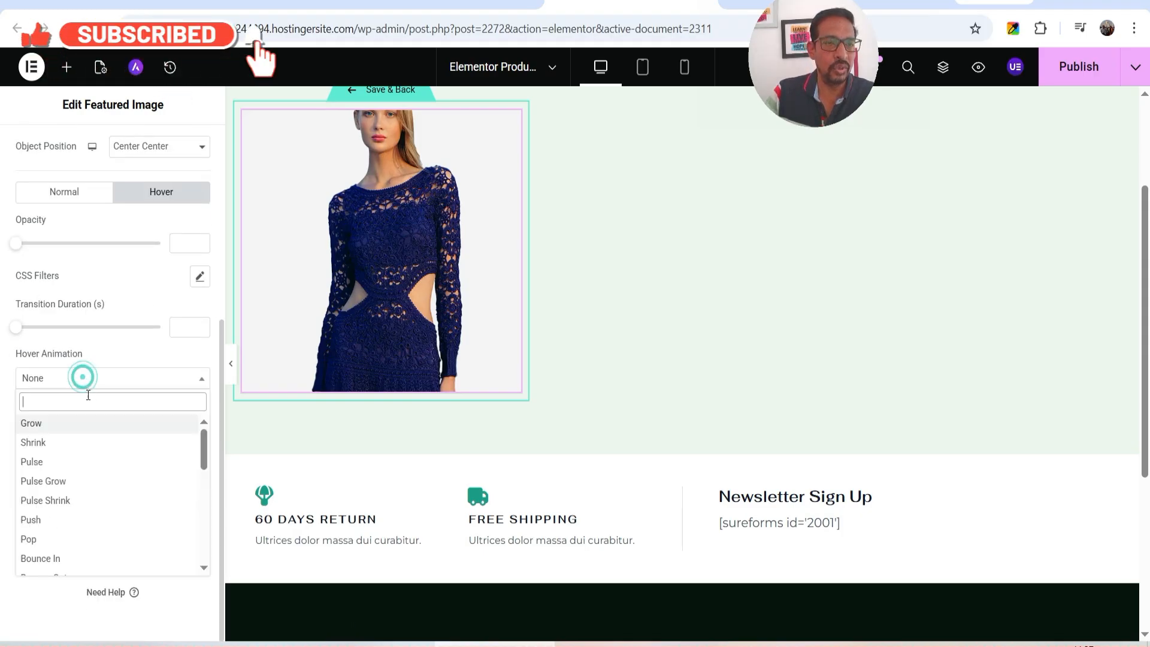
left_click(90, 426)
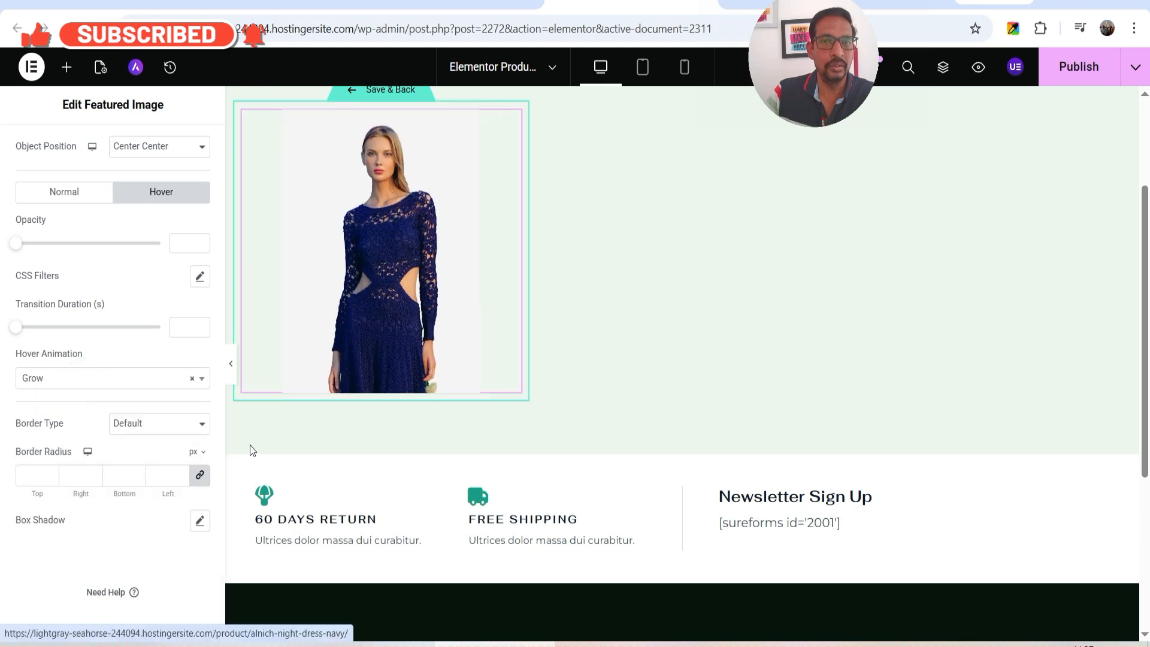
left_click(56, 382)
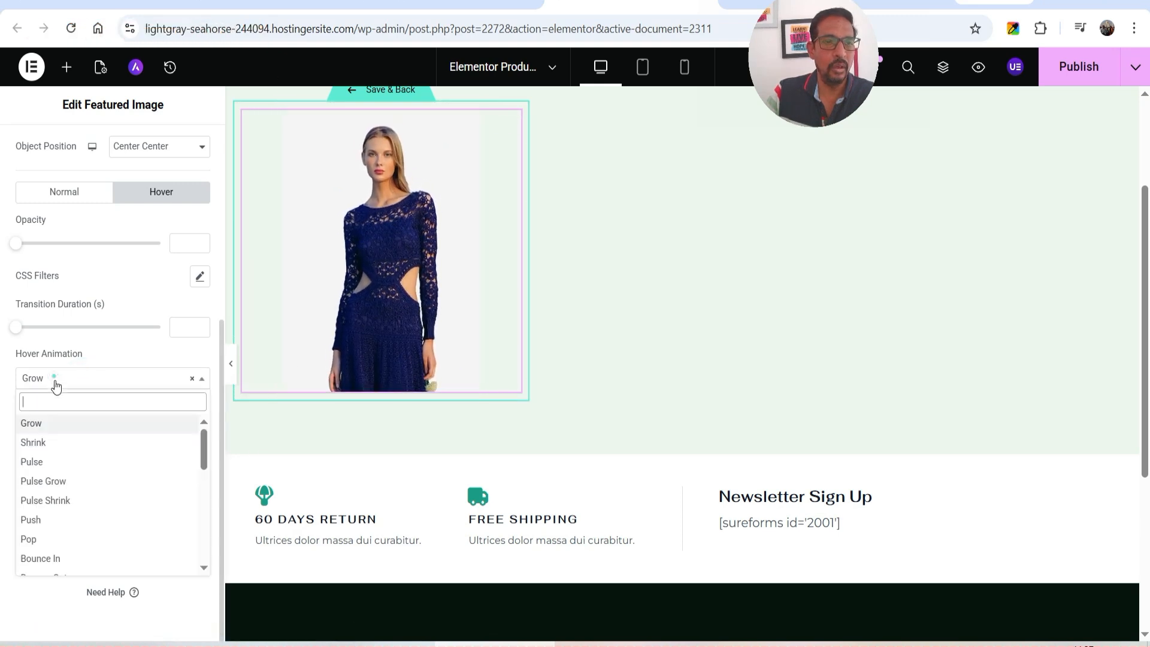
left_click(54, 443)
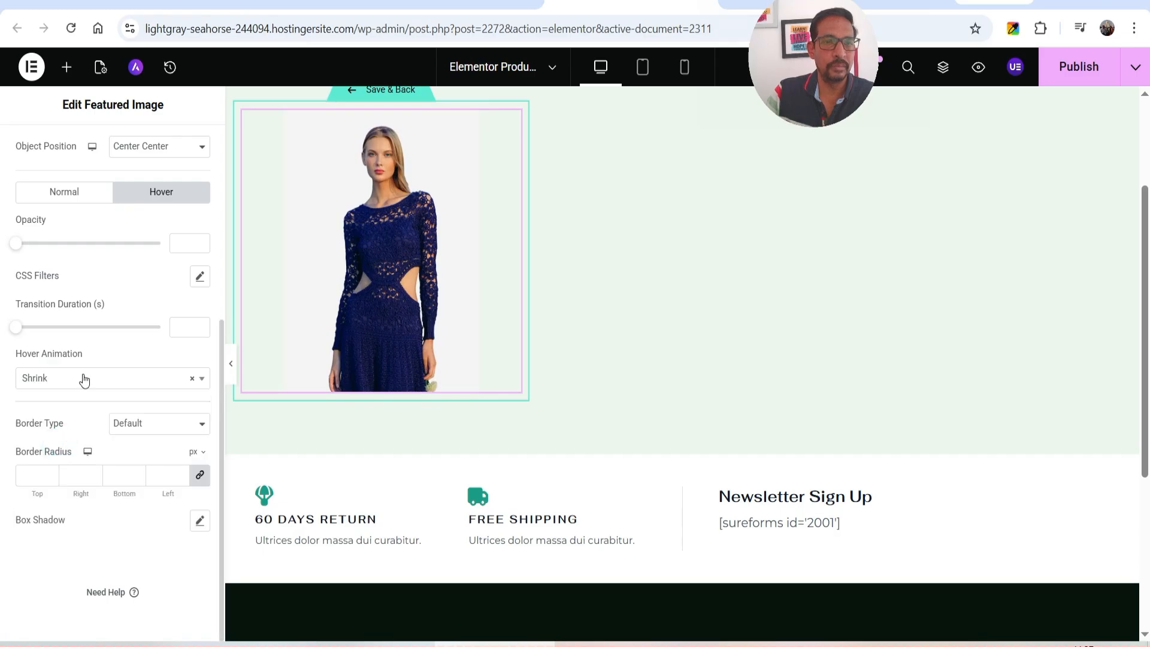
left_click(84, 379)
left_click(76, 463)
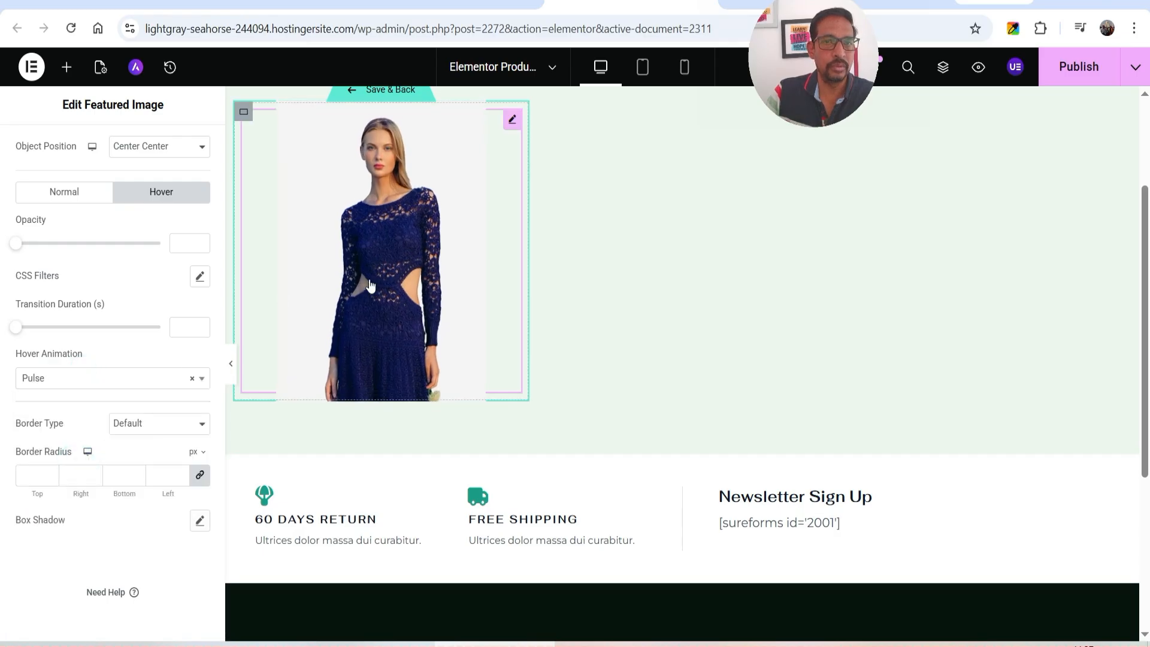
left_click(71, 379)
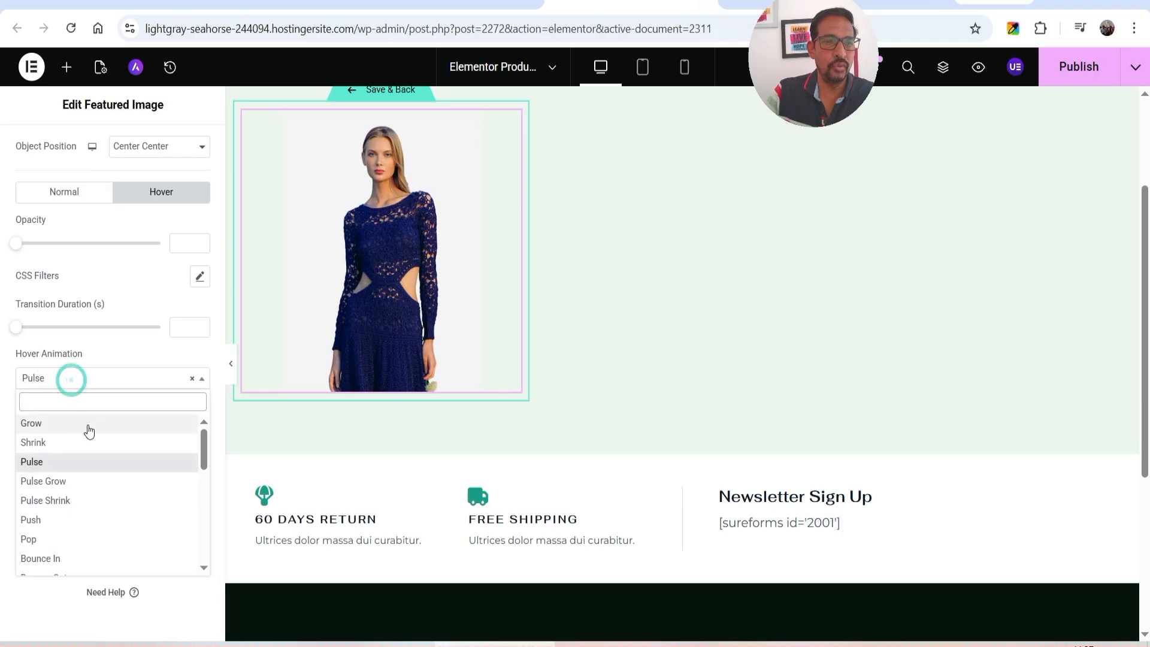
scroll(96, 473, "down", 10)
scroll(108, 455, "up", 10)
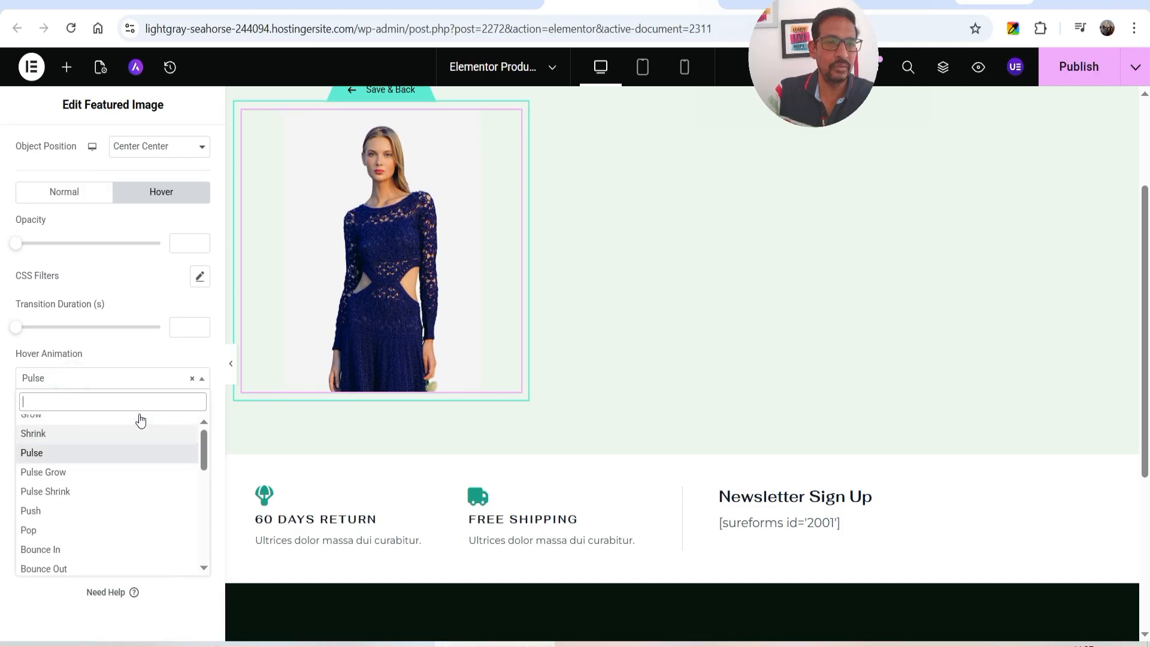
left_click(191, 378)
left_click(163, 355)
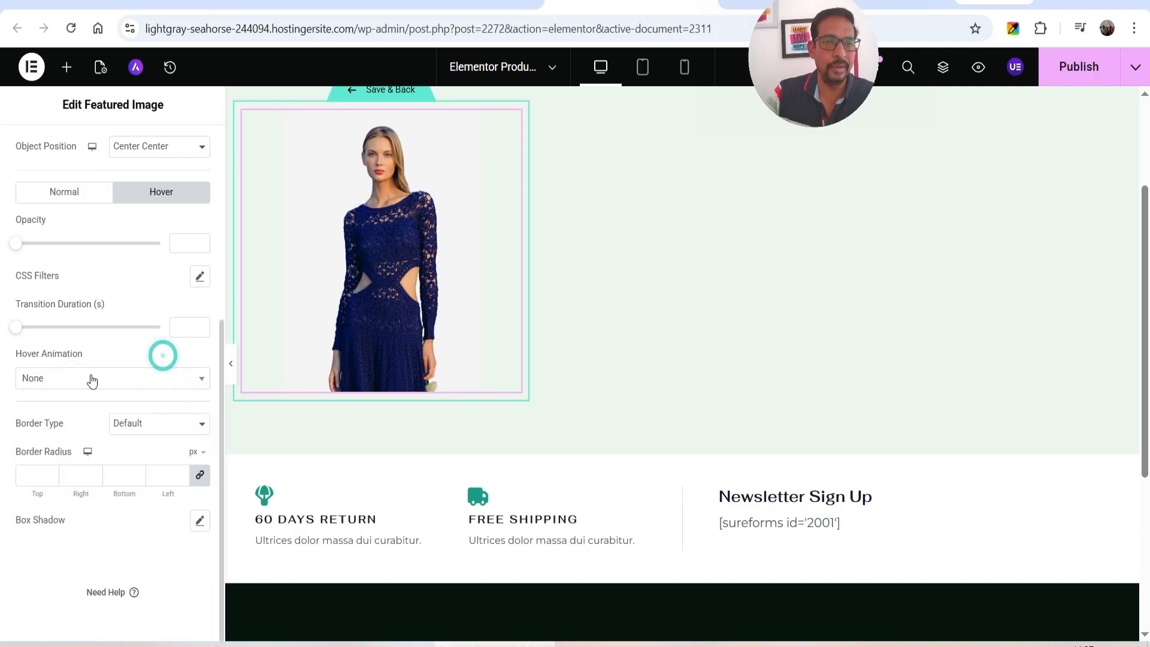
Apply a box shadow with the default settings to the featured image.
left_click(200, 521)
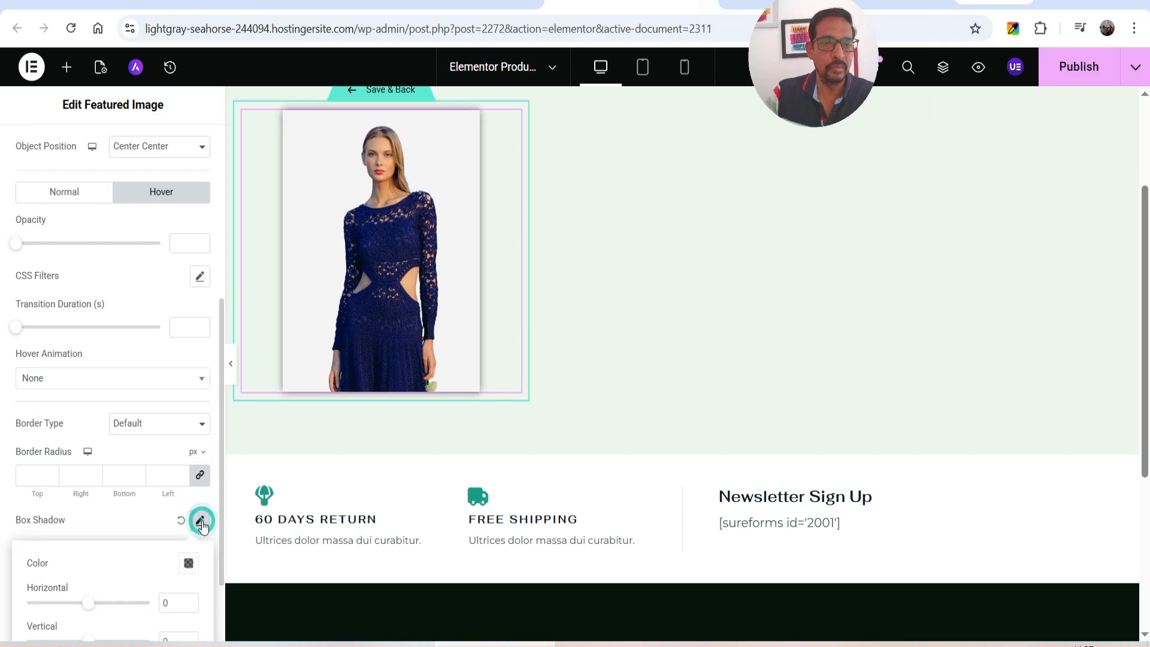
left_click(357, 330)
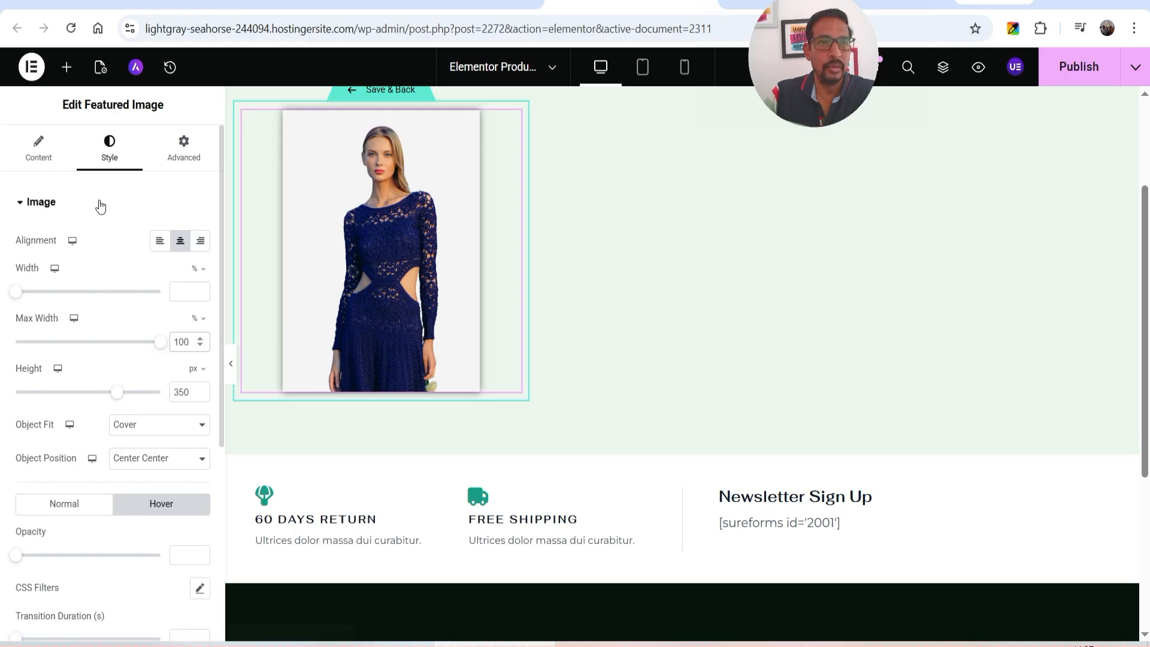
Add a Product Title widget below the featured image and center its text.
left_click(66, 67)
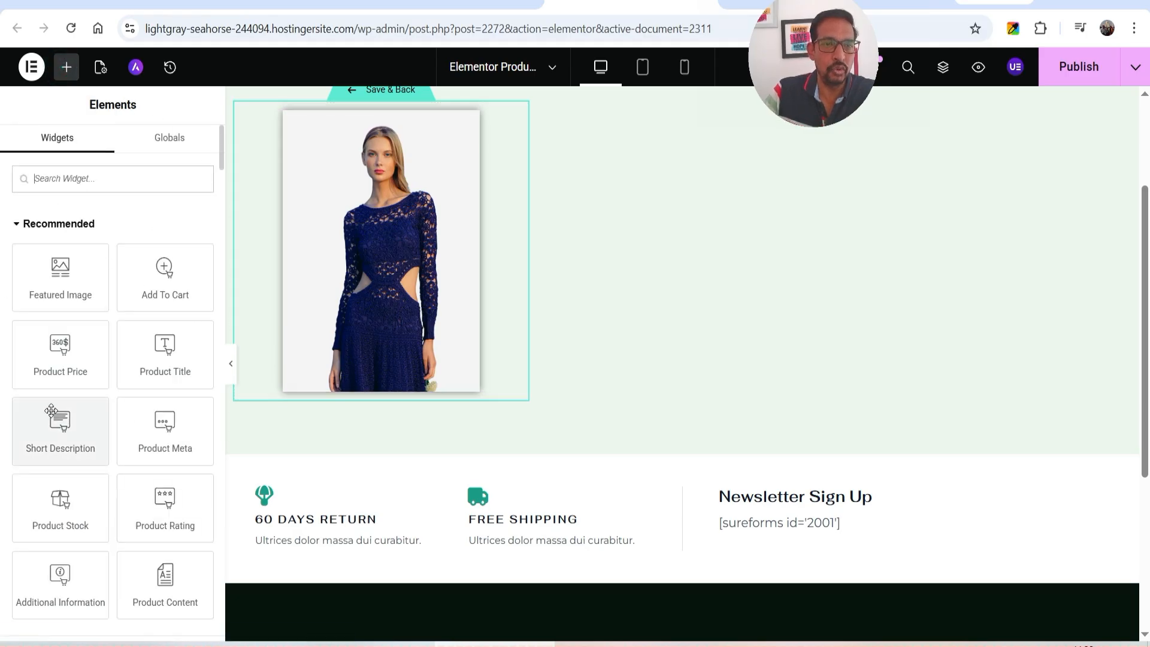
left_click_drag(163, 346, 360, 390)
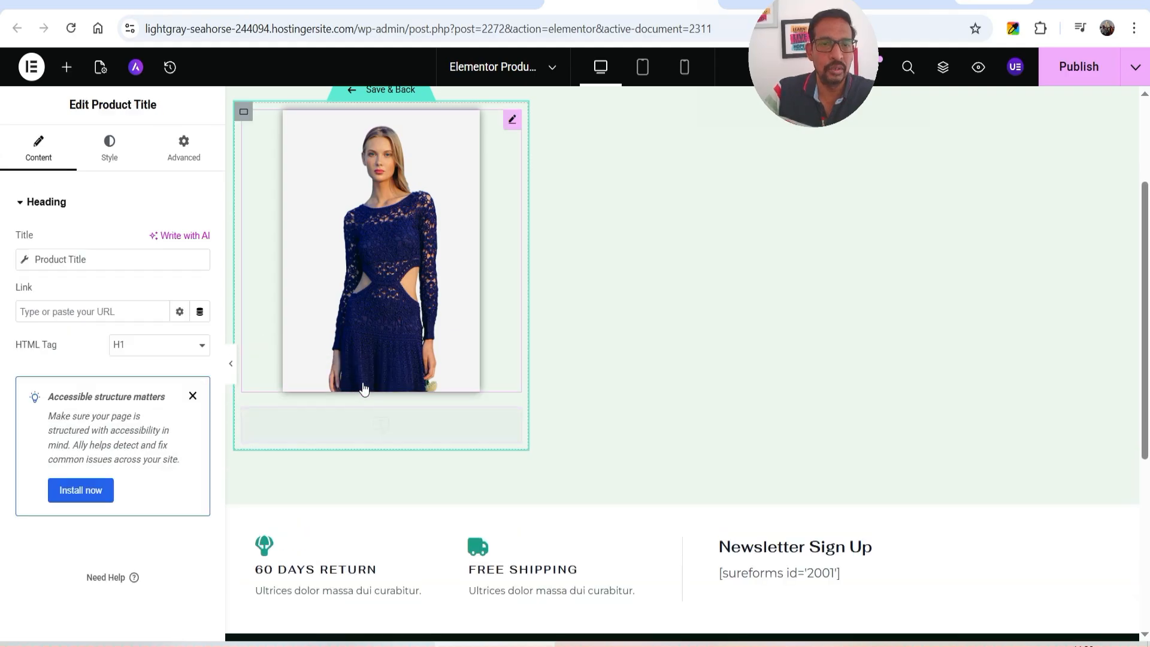
left_click(109, 166)
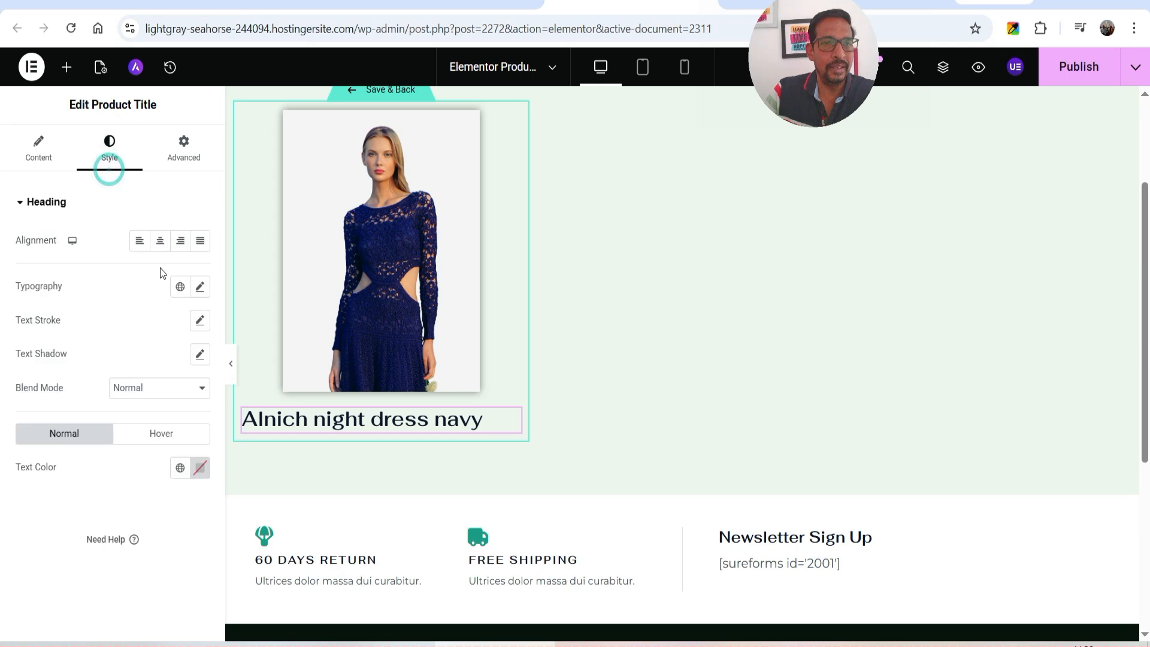
left_click(160, 241)
Set the product title's HTML tag to H3 and its text color to the global Theme Color 2.
left_click(42, 157)
left_click(143, 341)
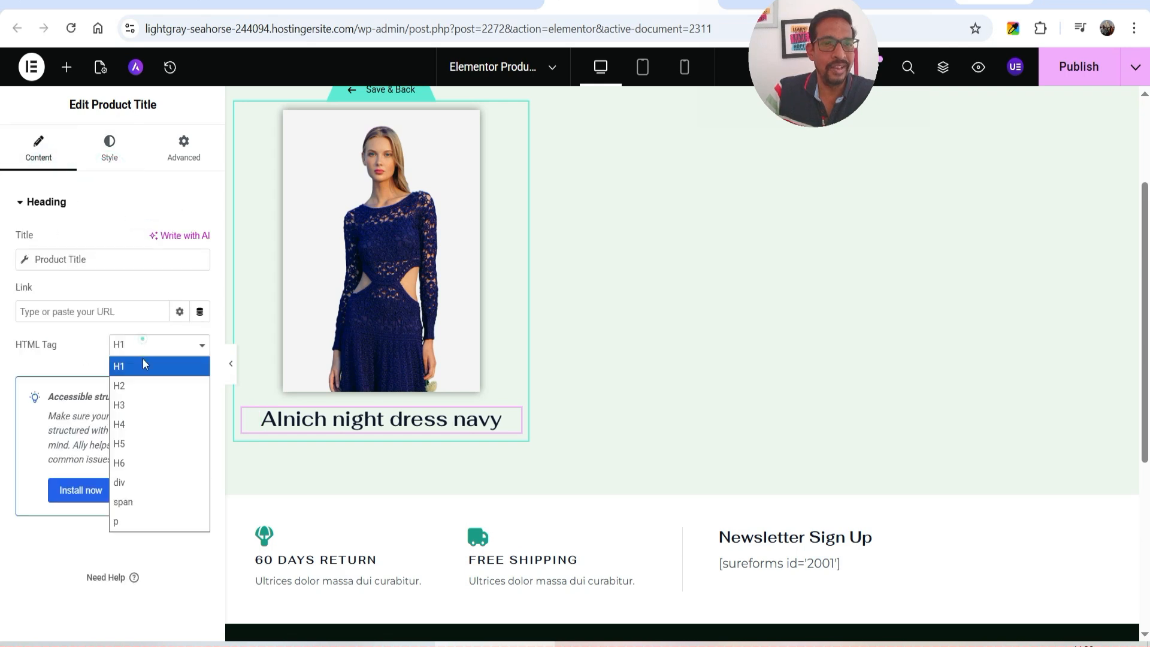
left_click(144, 402)
left_click(116, 145)
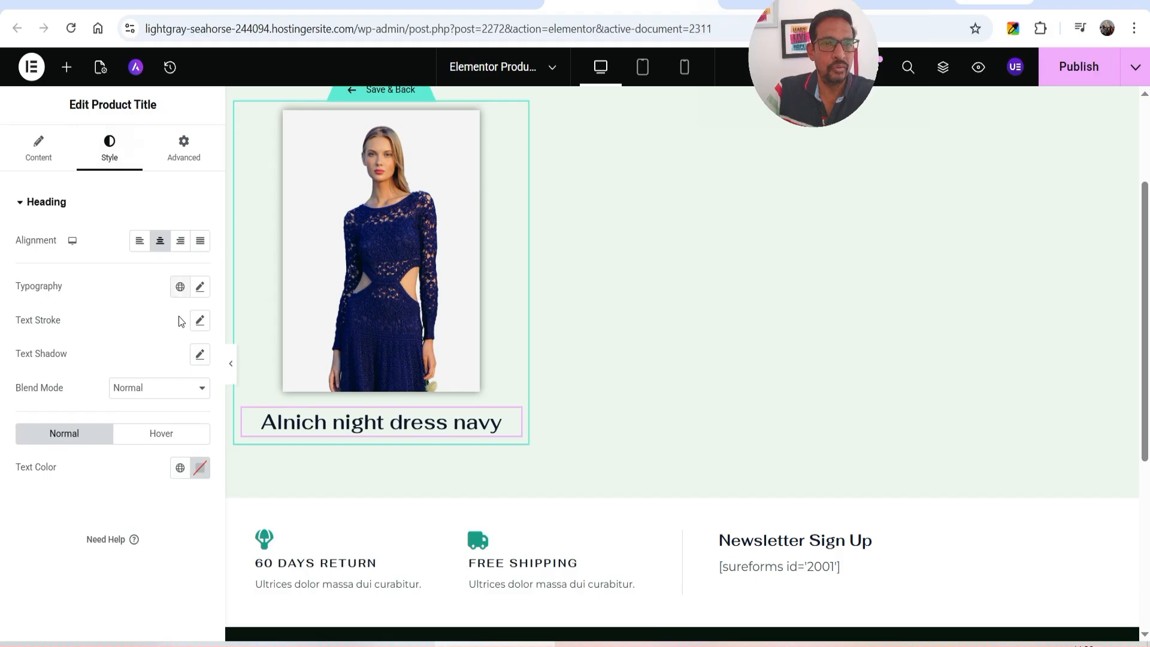
left_click(179, 468)
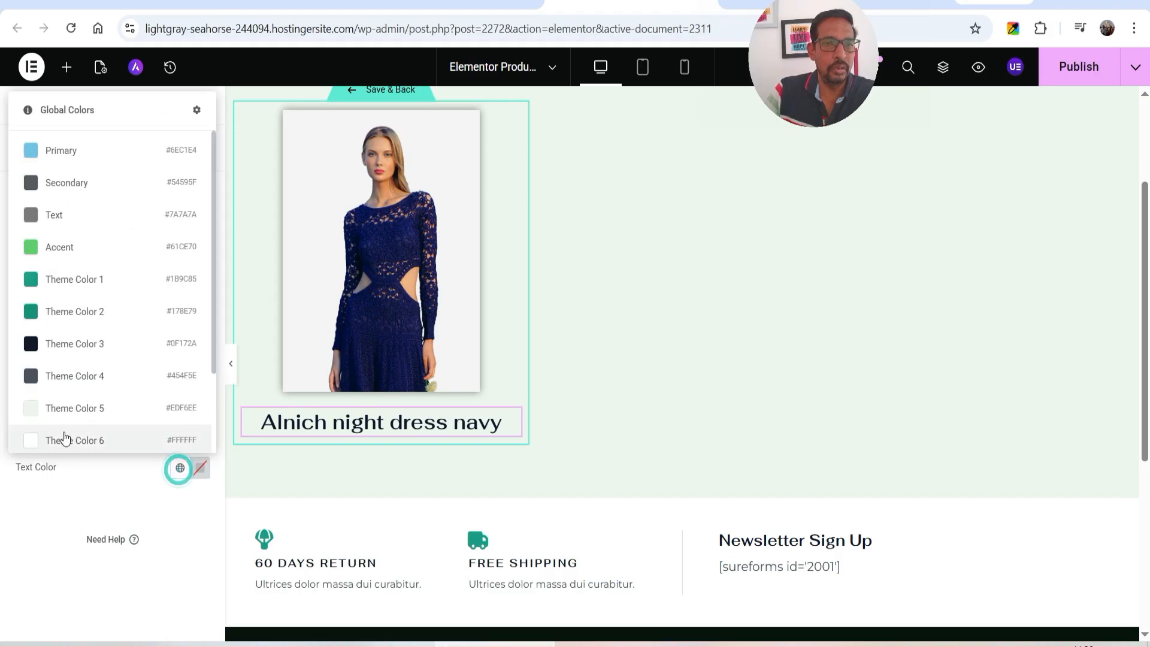
left_click(65, 312)
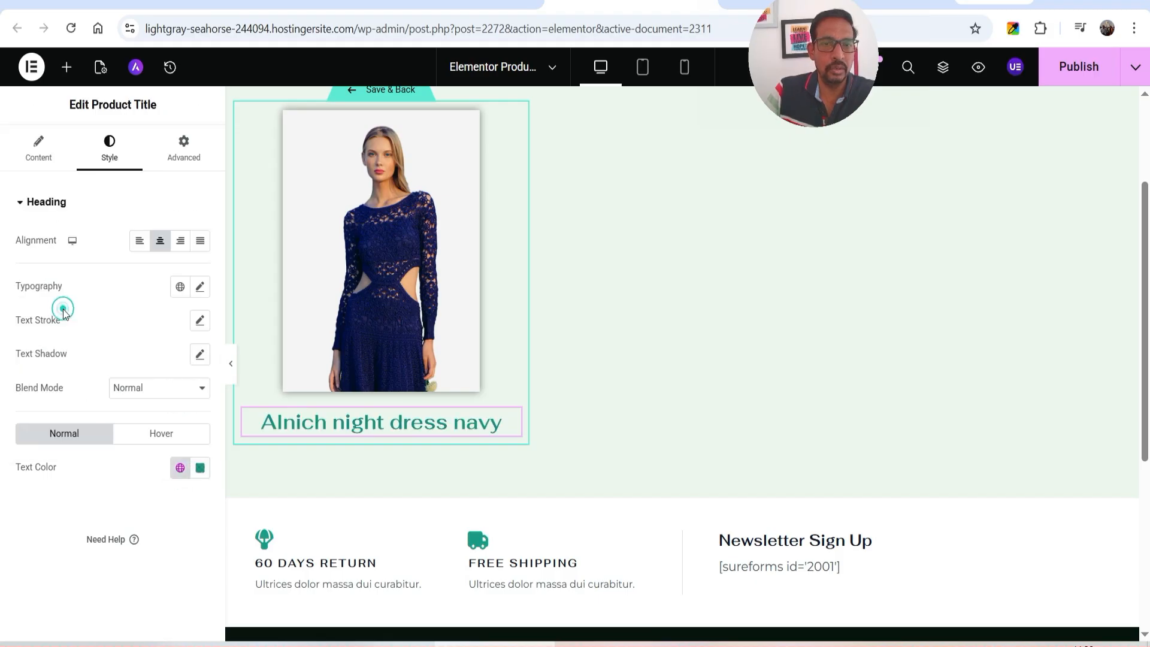
Set the product title's typography to a 21 px size and 600 (Semi Bold) weight.
left_click(200, 288)
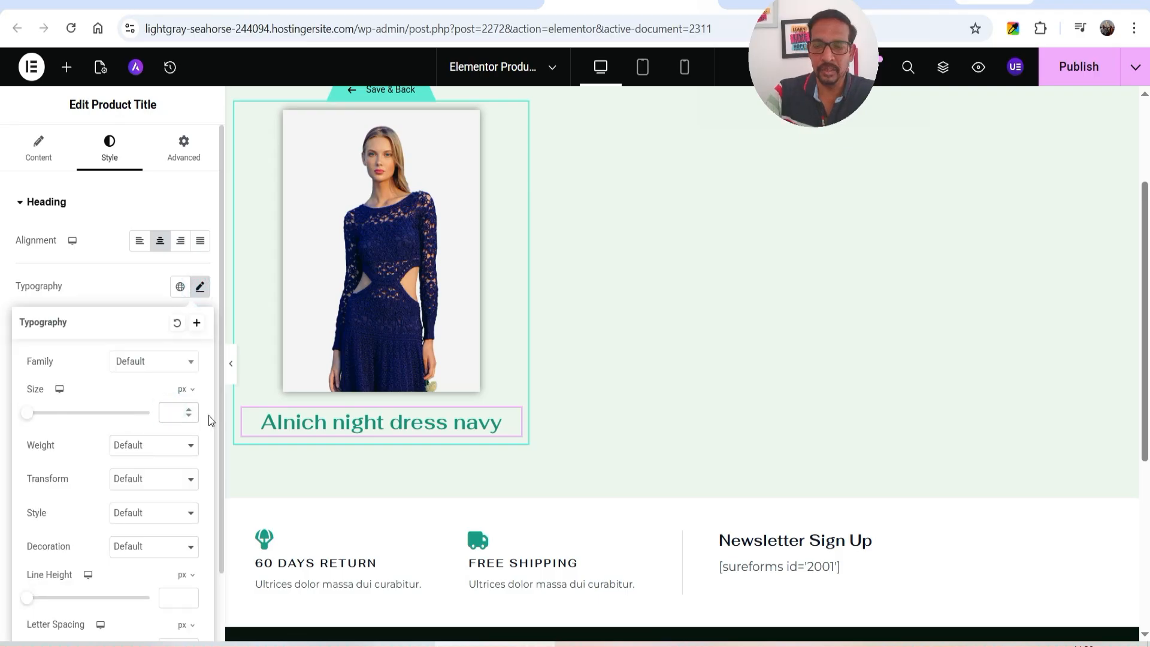
type("21")
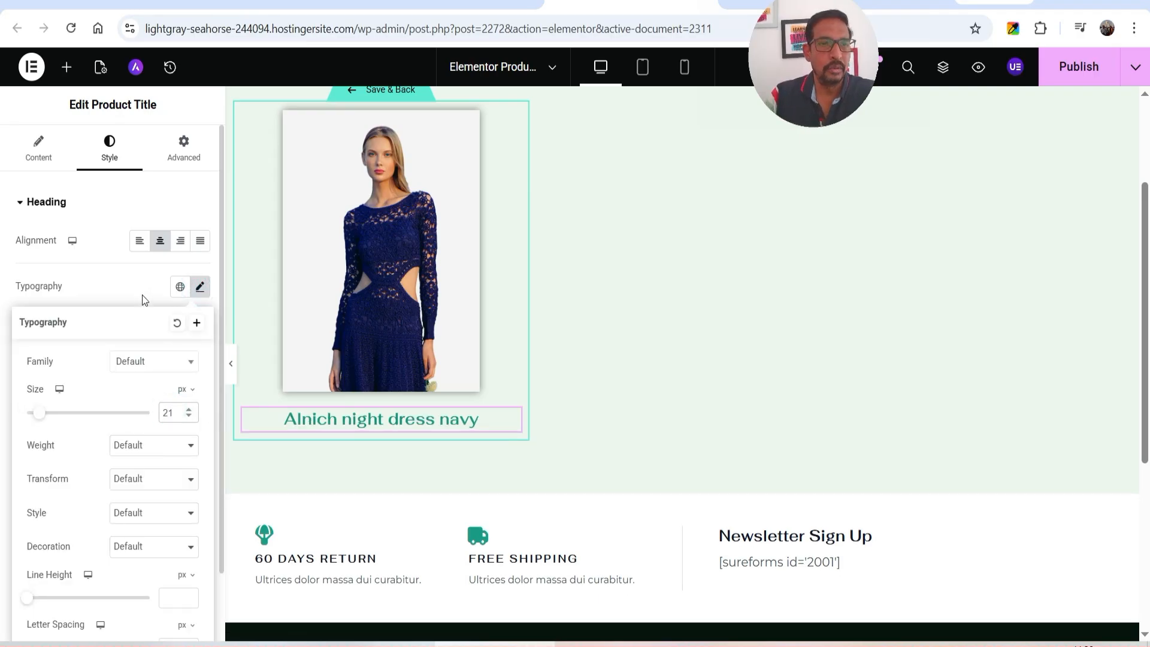
left_click(142, 448)
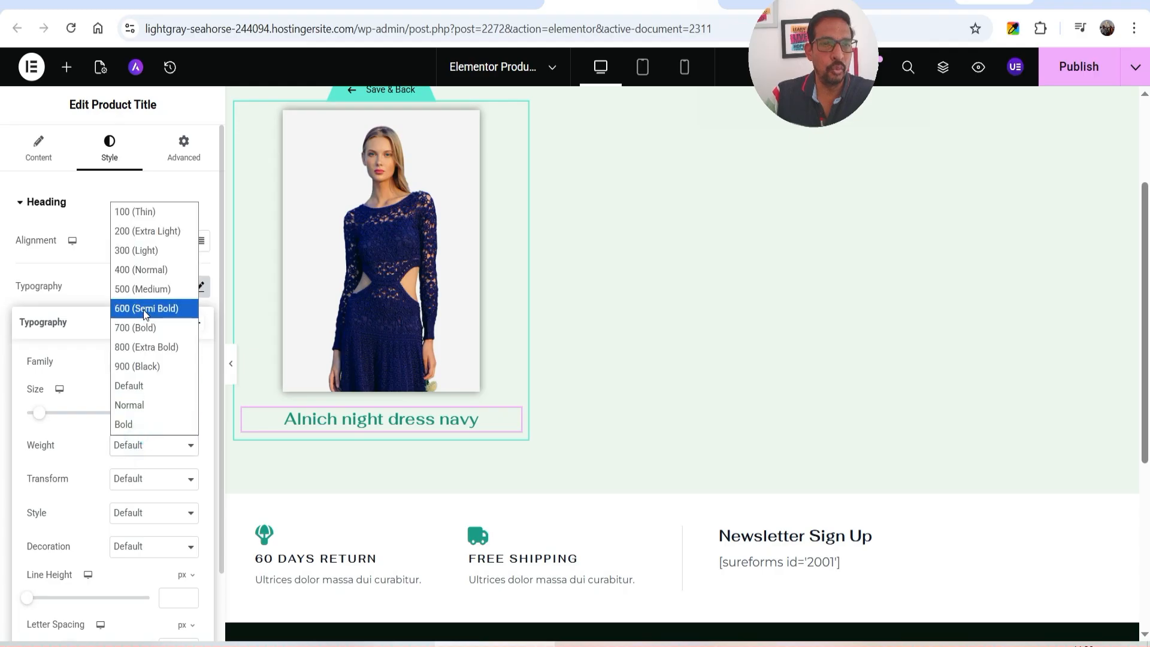
left_click(144, 310)
left_click(109, 284)
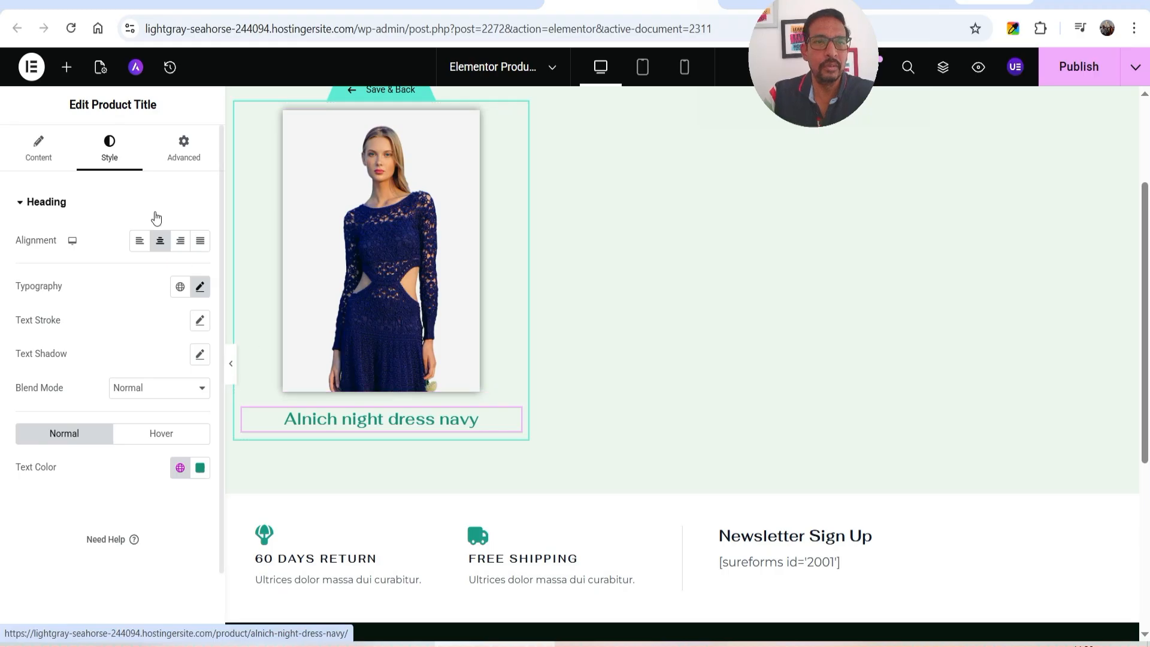
Add a Product Price widget below the product title and center the price.
left_click(67, 67)
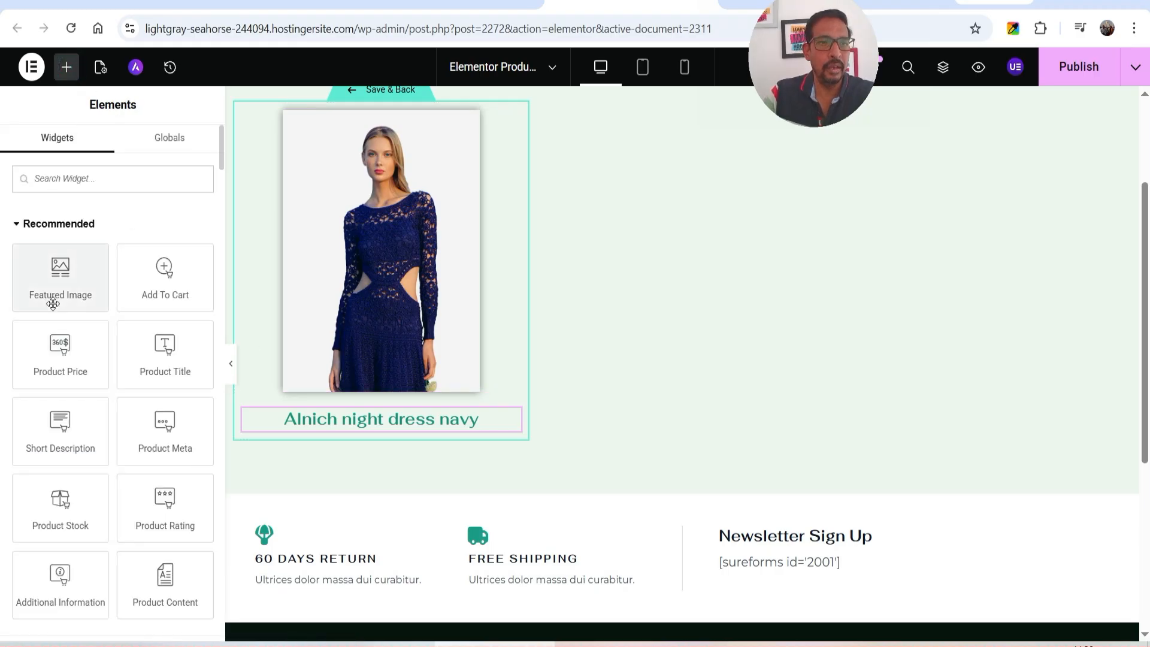
left_click_drag(60, 344, 386, 436)
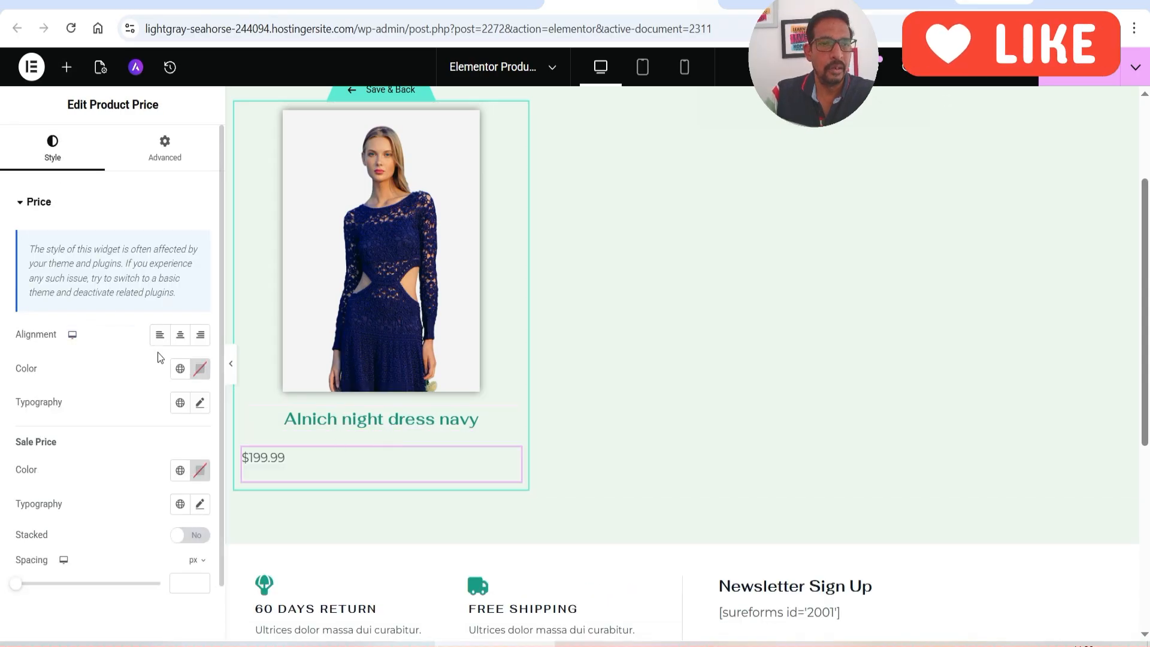
left_click(182, 335)
Set the product price's typography to a 25 px size and 700 (Bold) weight.
scroll(103, 311, "down", 1)
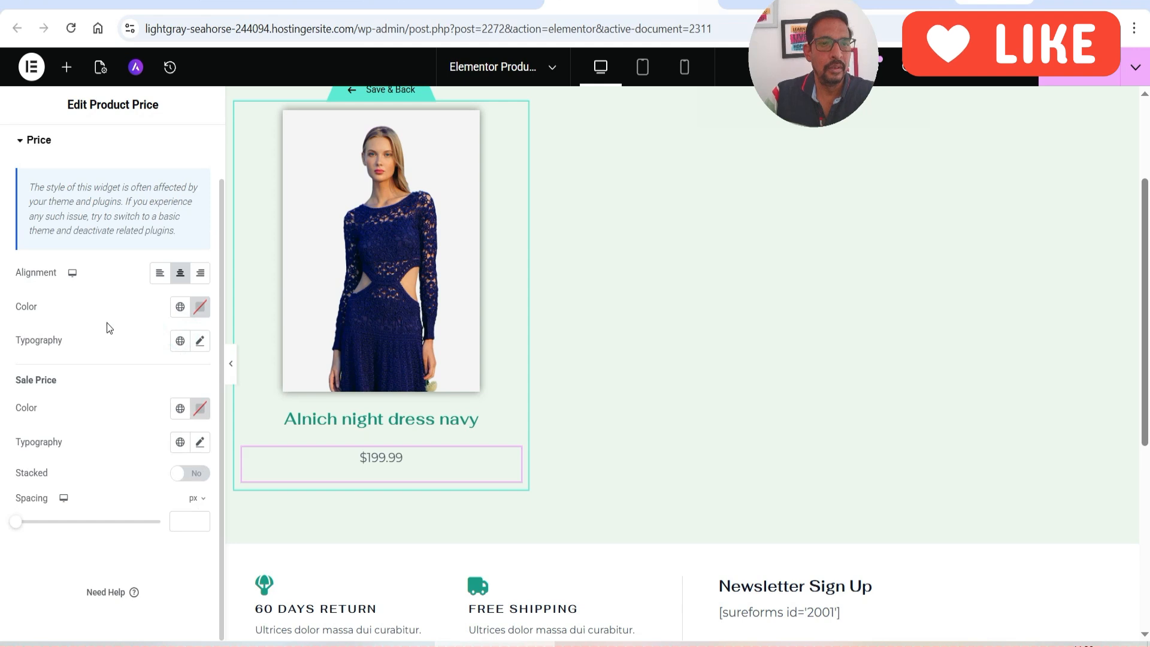
left_click(200, 341)
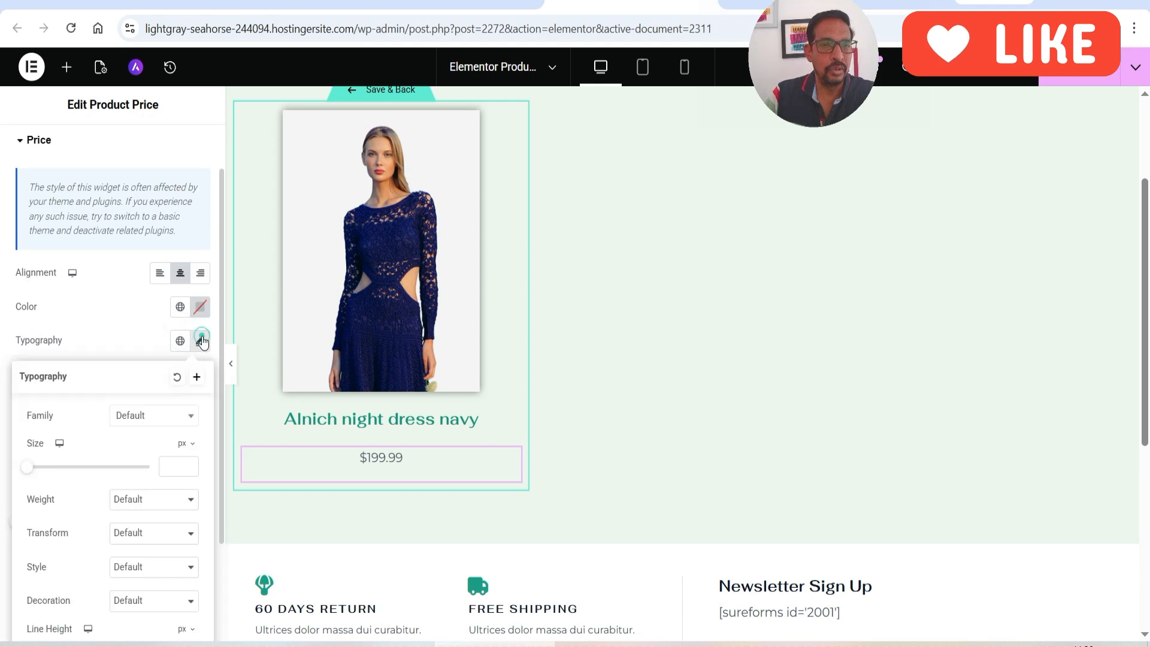
left_click(173, 466)
type("25")
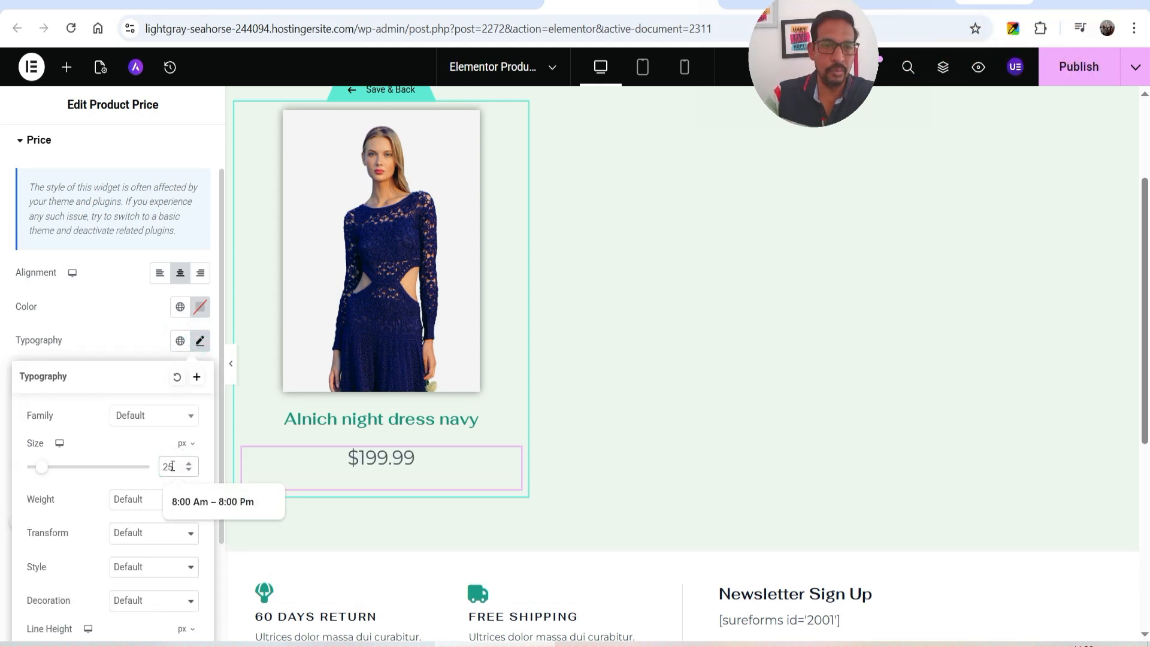
left_click(129, 502)
left_click(147, 382)
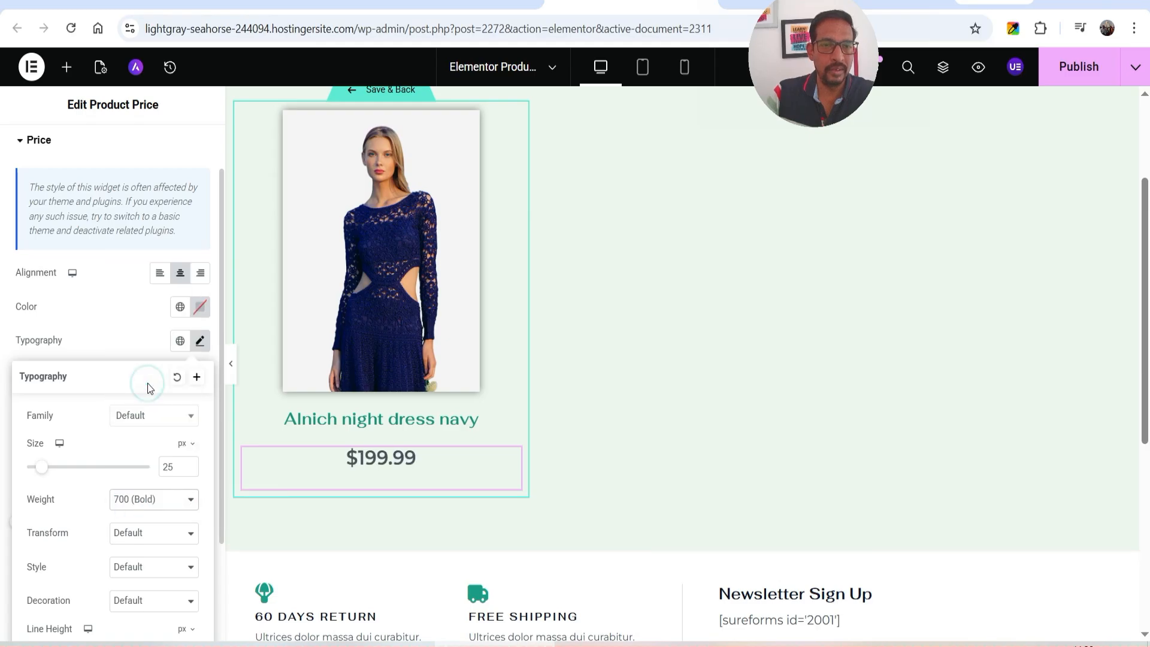
left_click(128, 343)
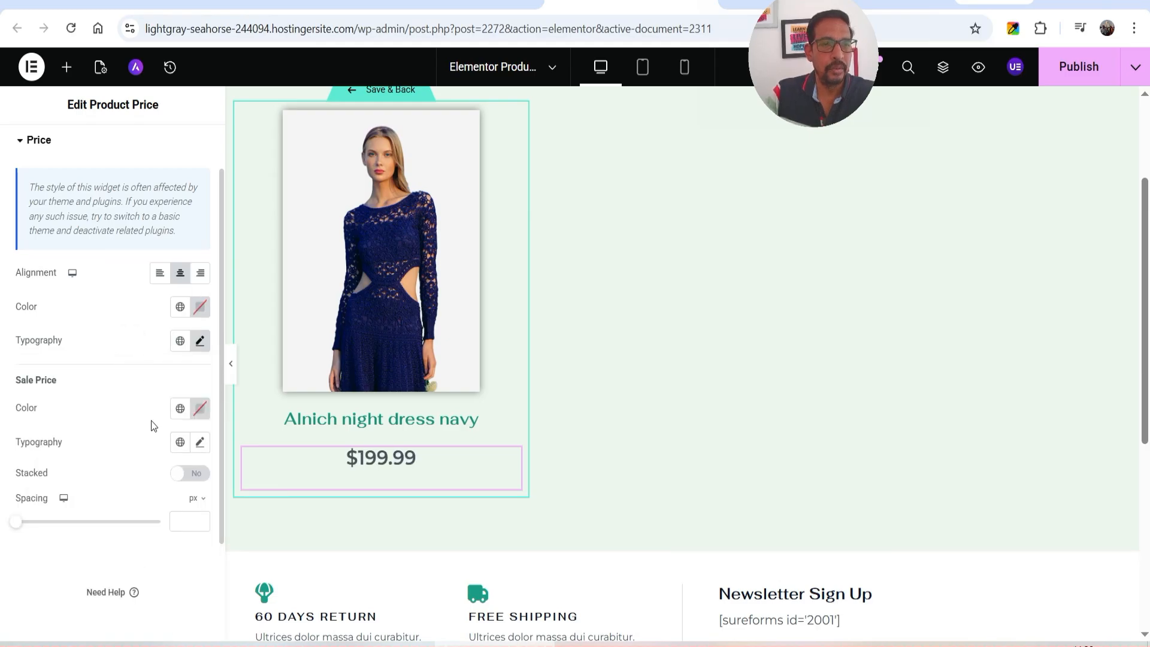
Set the sale price color to the global Theme Color 3 and the regular price color to Theme Color 2.
left_click(179, 410)
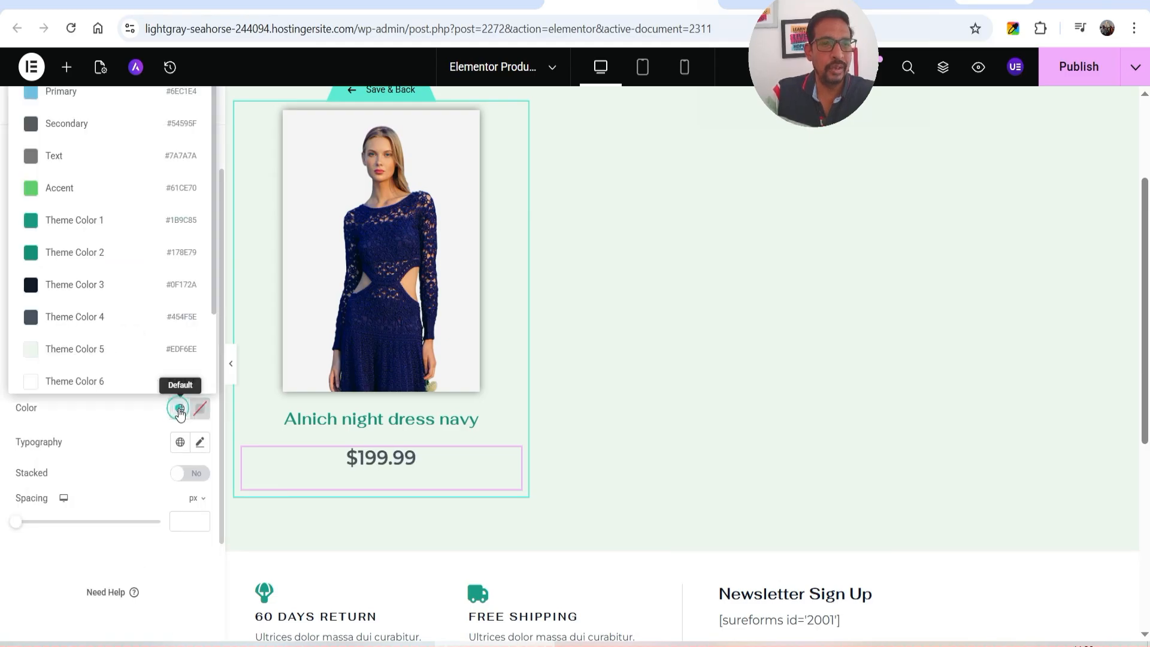
left_click(96, 288)
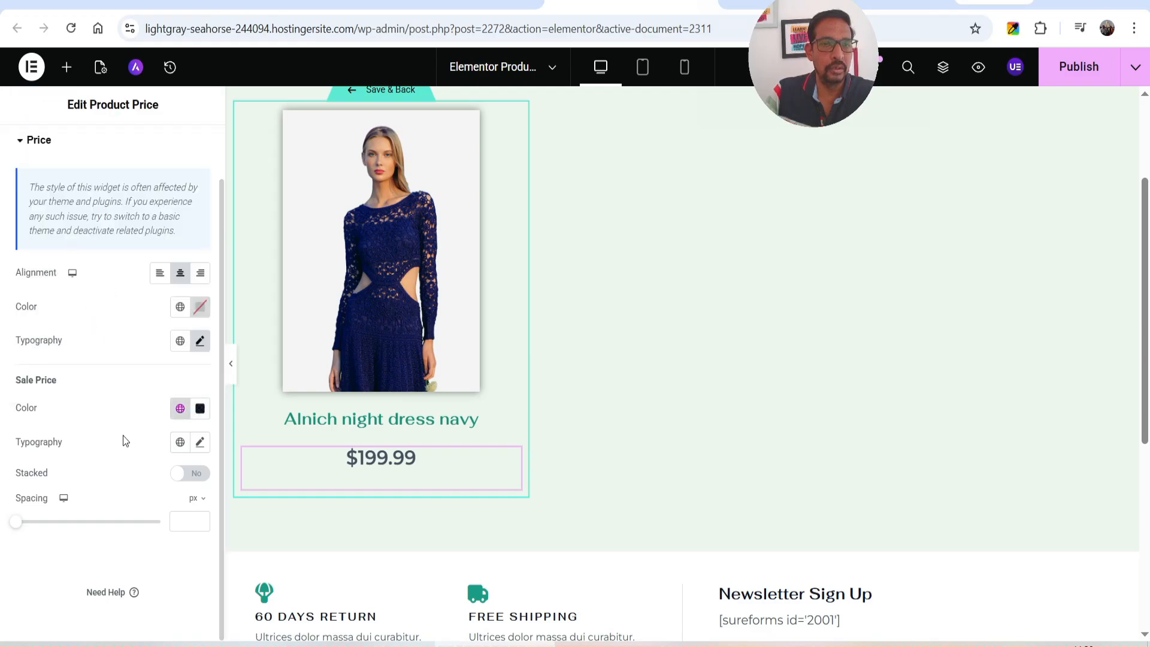
left_click(181, 370)
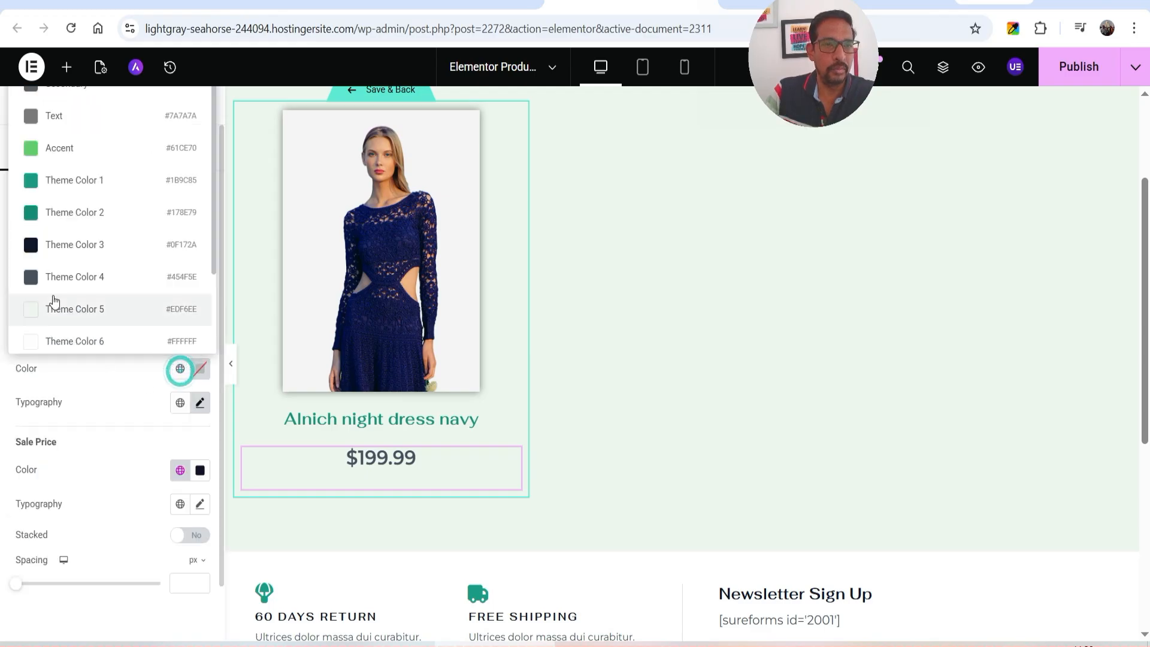
left_click(71, 211)
scroll(59, 396, "down", 1)
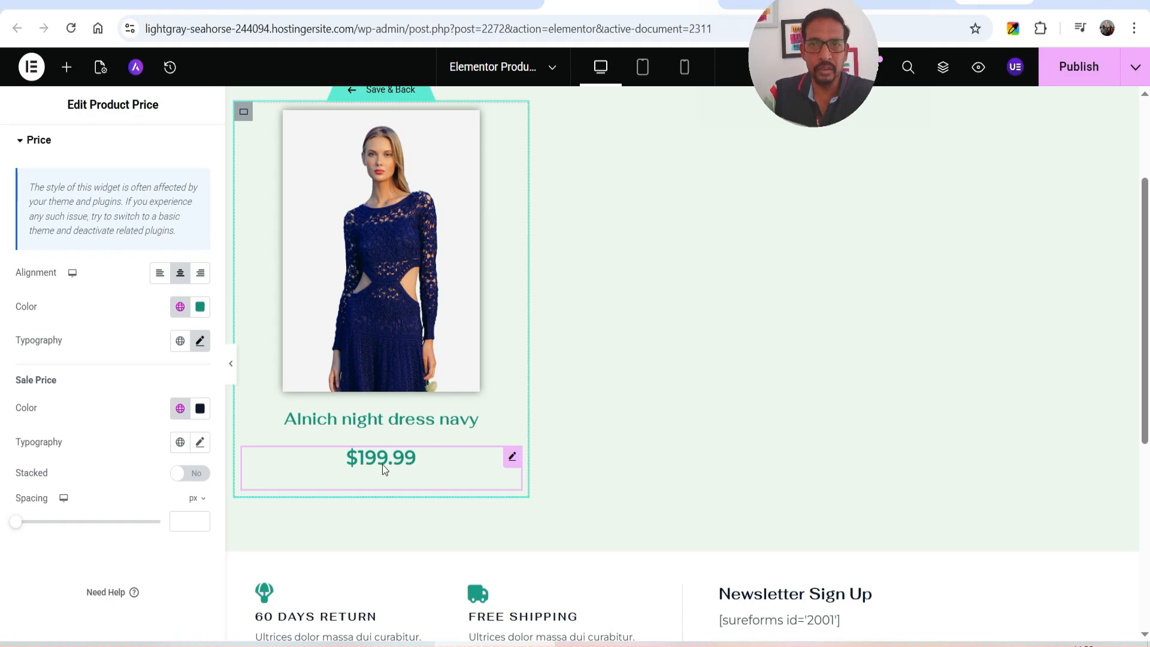
scroll(191, 347, "up", 1)
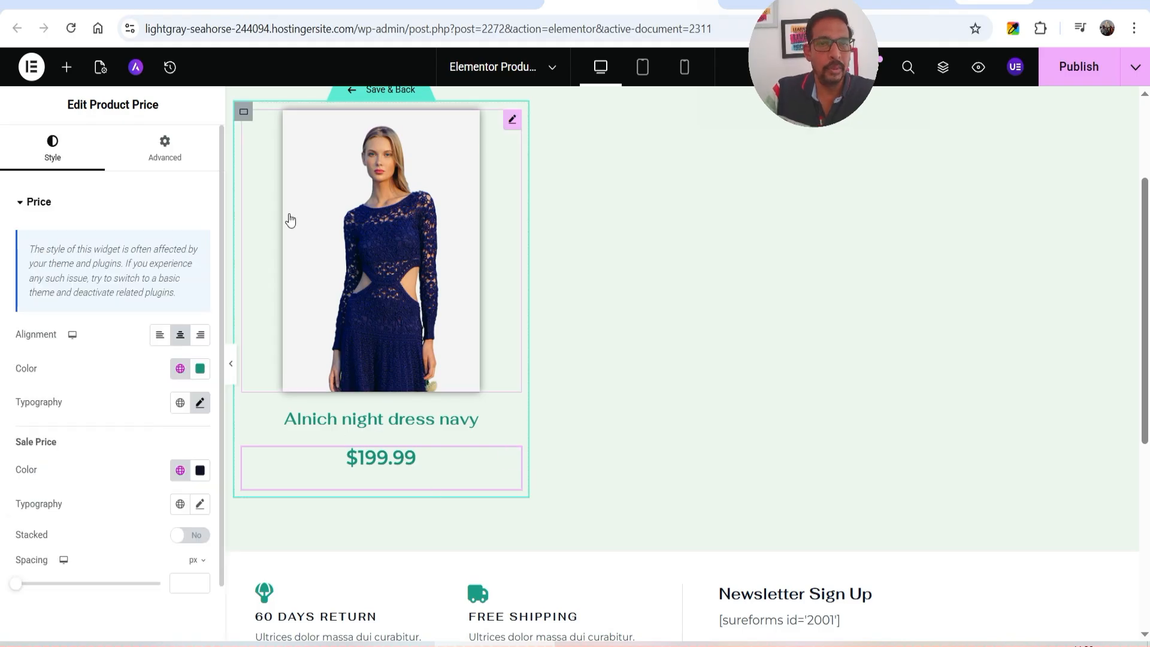
Add a container below the product price and set its items' direction to a left-to-right row.
left_click(68, 69)
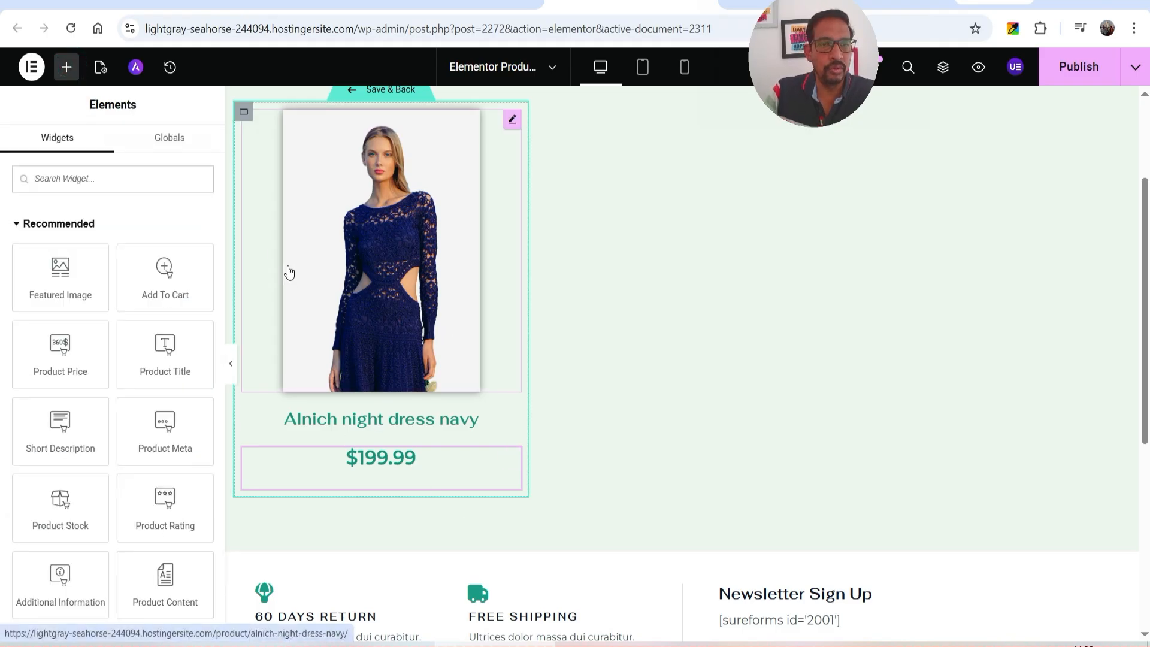
scroll(289, 273, "down", 3)
scroll(85, 296, "down", 8)
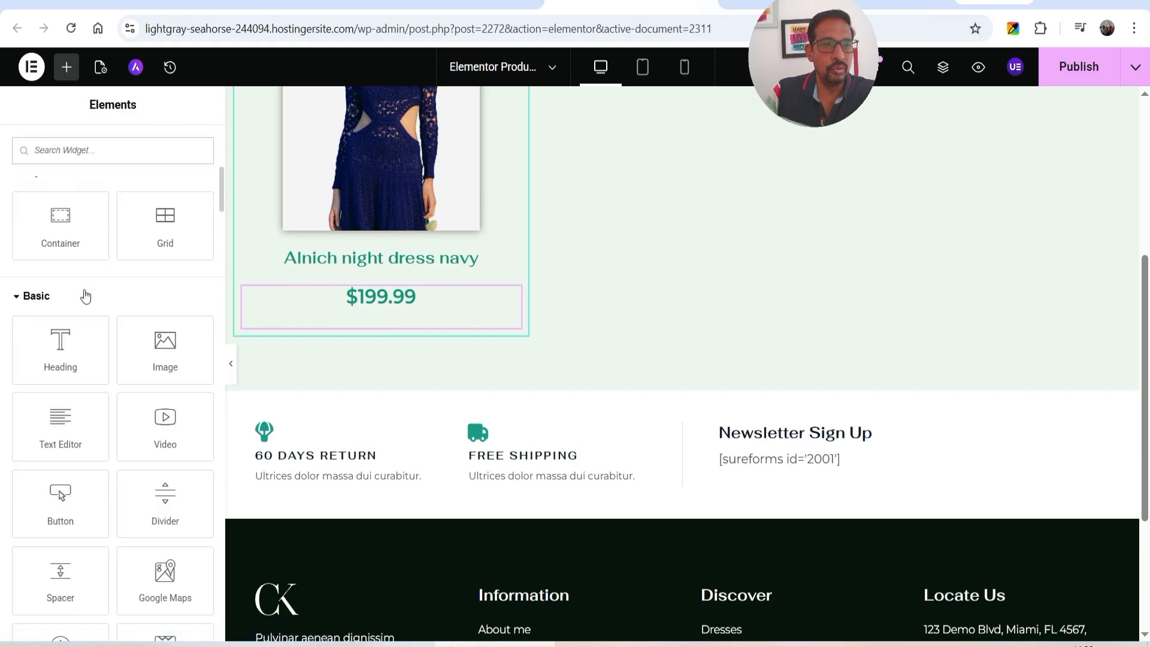
left_click_drag(66, 231, 385, 326)
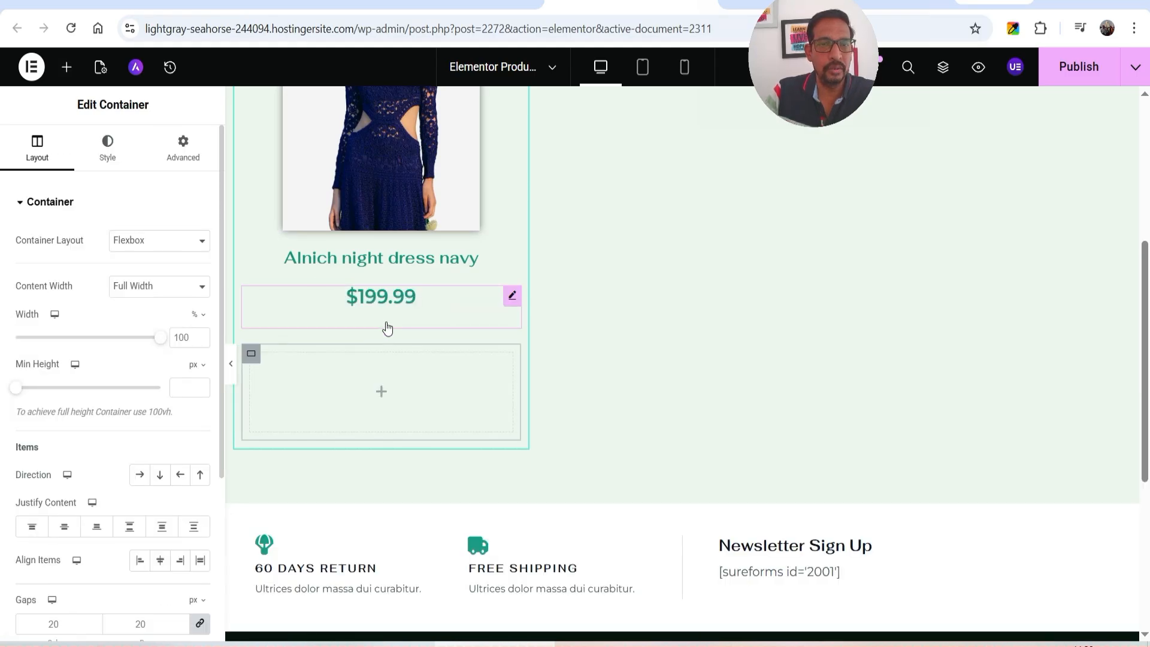
left_click(140, 476)
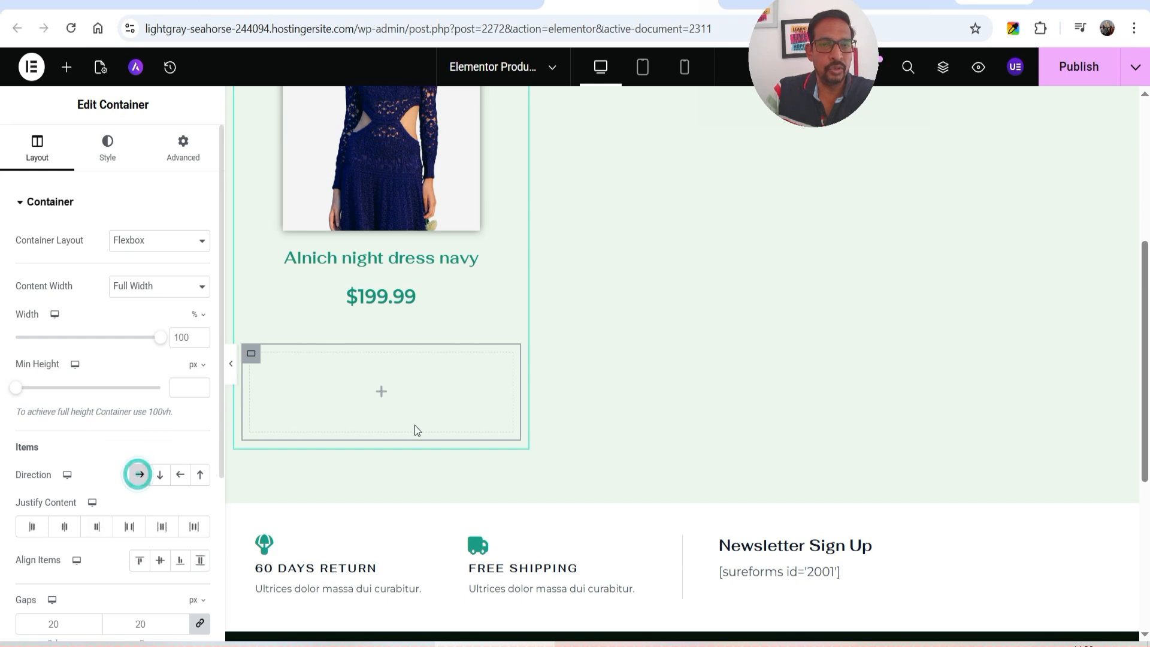
Add a Button widget inside the new container with the text "View Product" and link it to the dynamic Post URL.
left_click(384, 396)
scroll(158, 366, "down", 4)
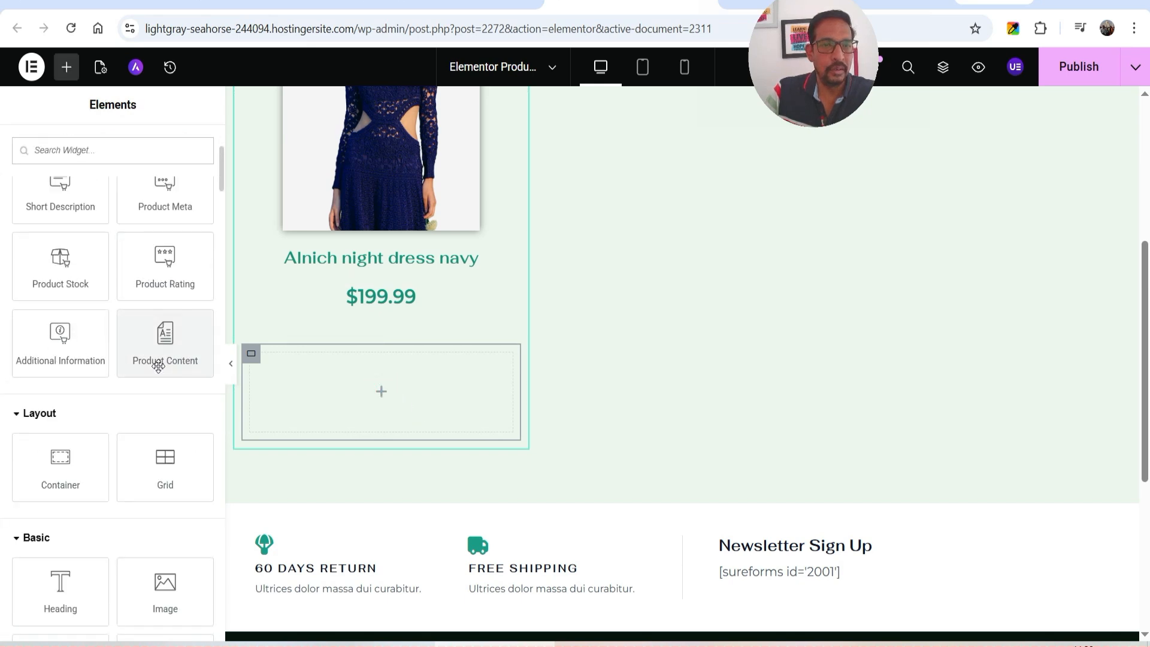
scroll(138, 366, "down", 3)
scroll(110, 463, "down", 3)
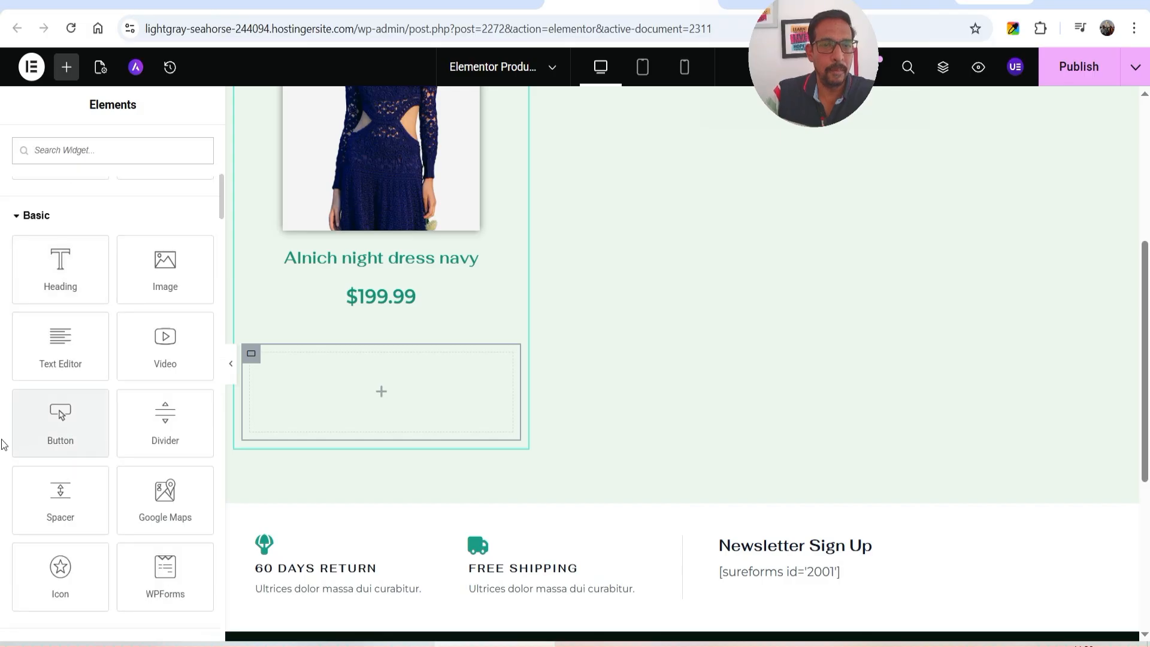
left_click_drag(58, 419, 420, 412)
left_click_drag(166, 279, 100, 278)
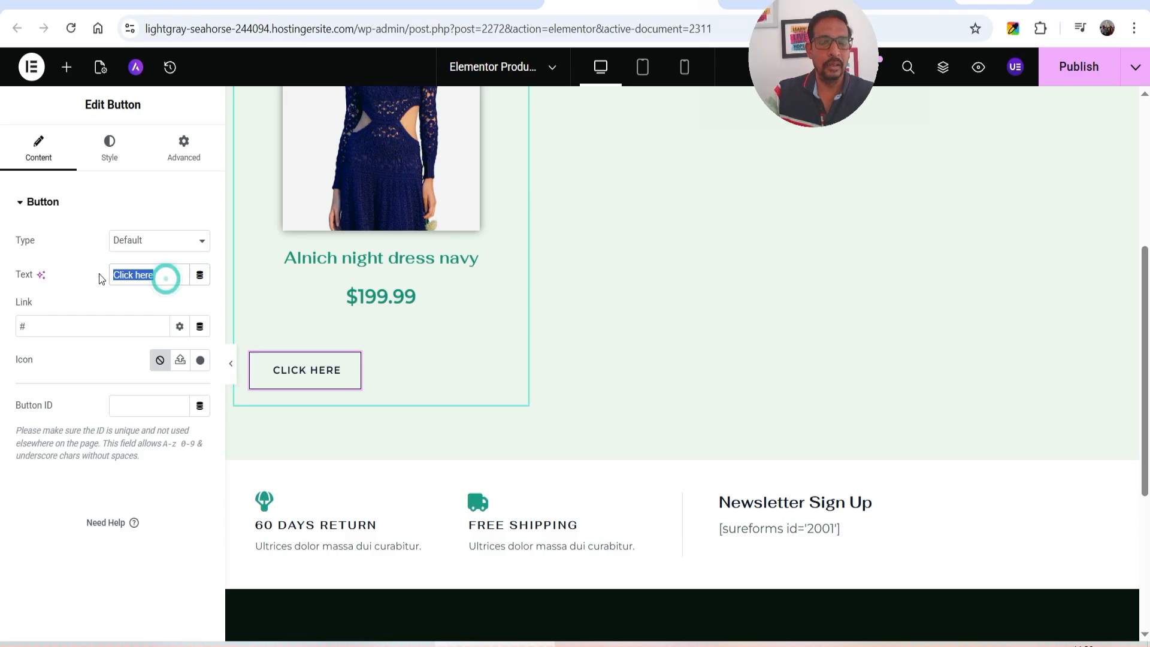
type("View Product")
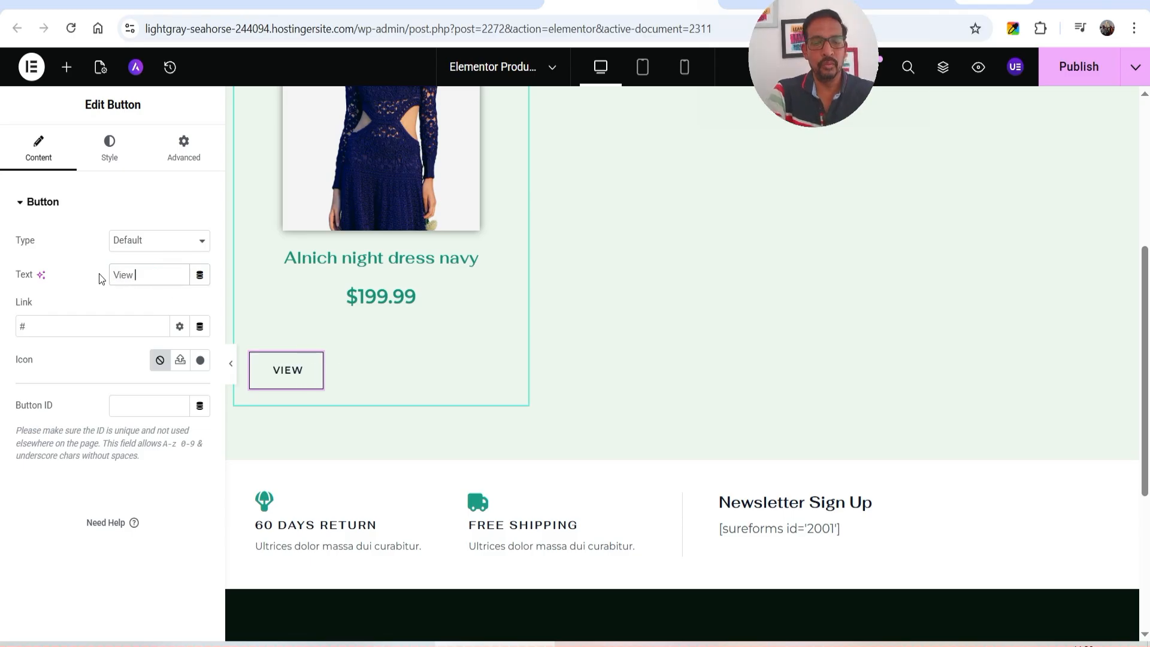
left_click(200, 327)
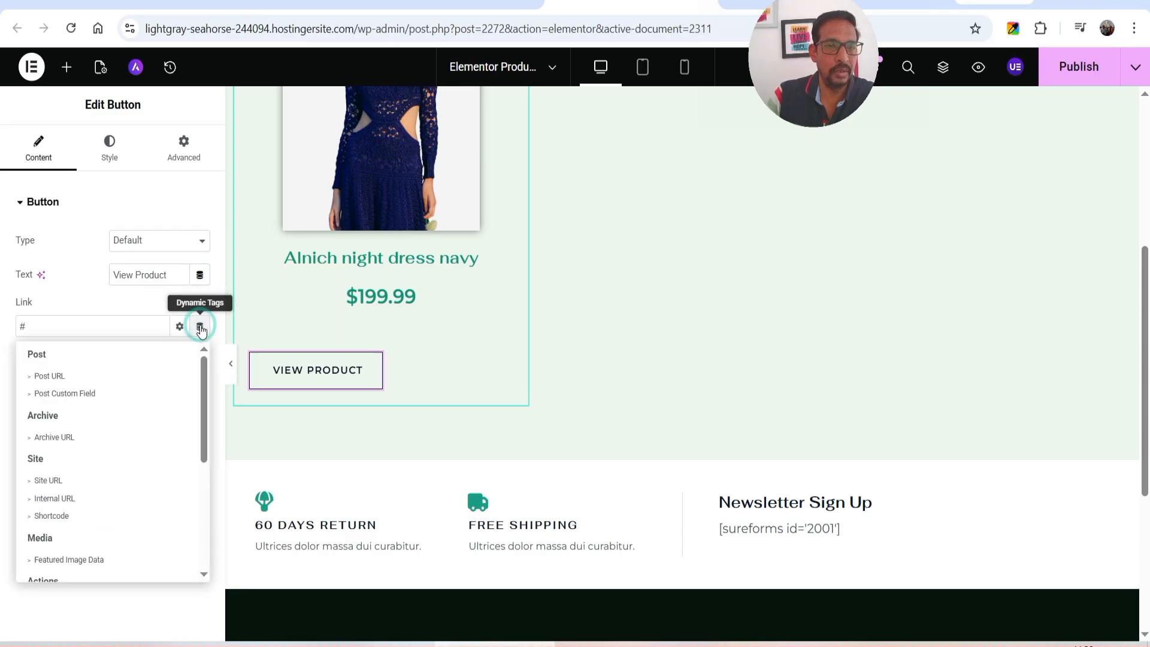
left_click(50, 376)
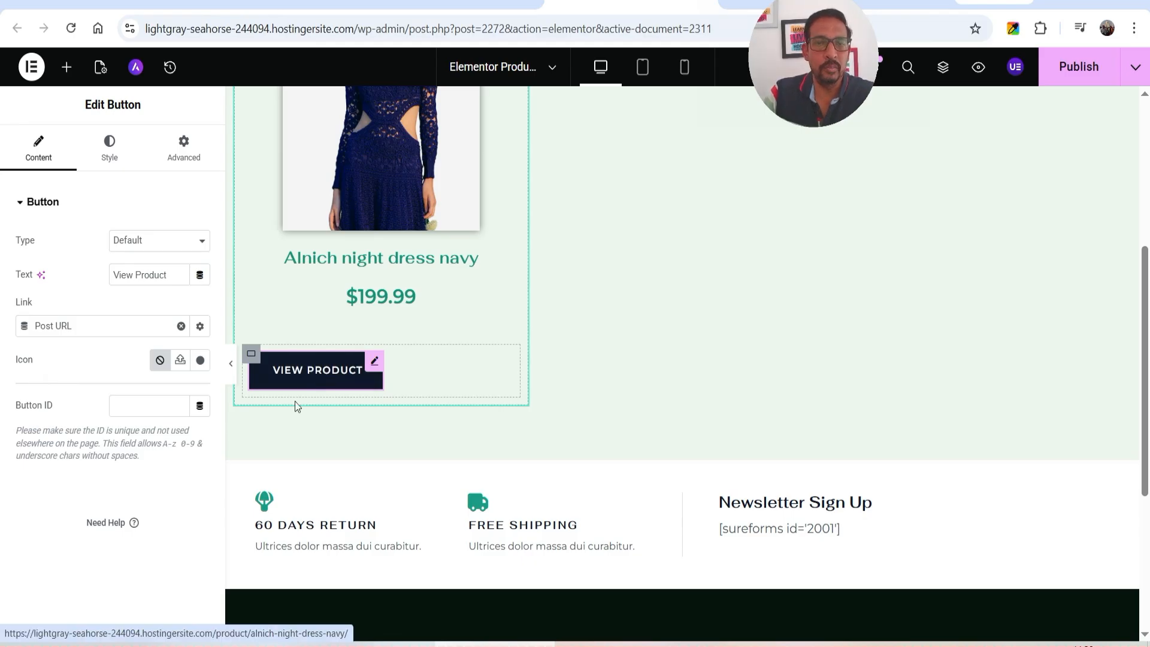
Set the View Product button's normal background color to Theme Color 2 and its text color to Theme Color 5.
left_click(108, 147)
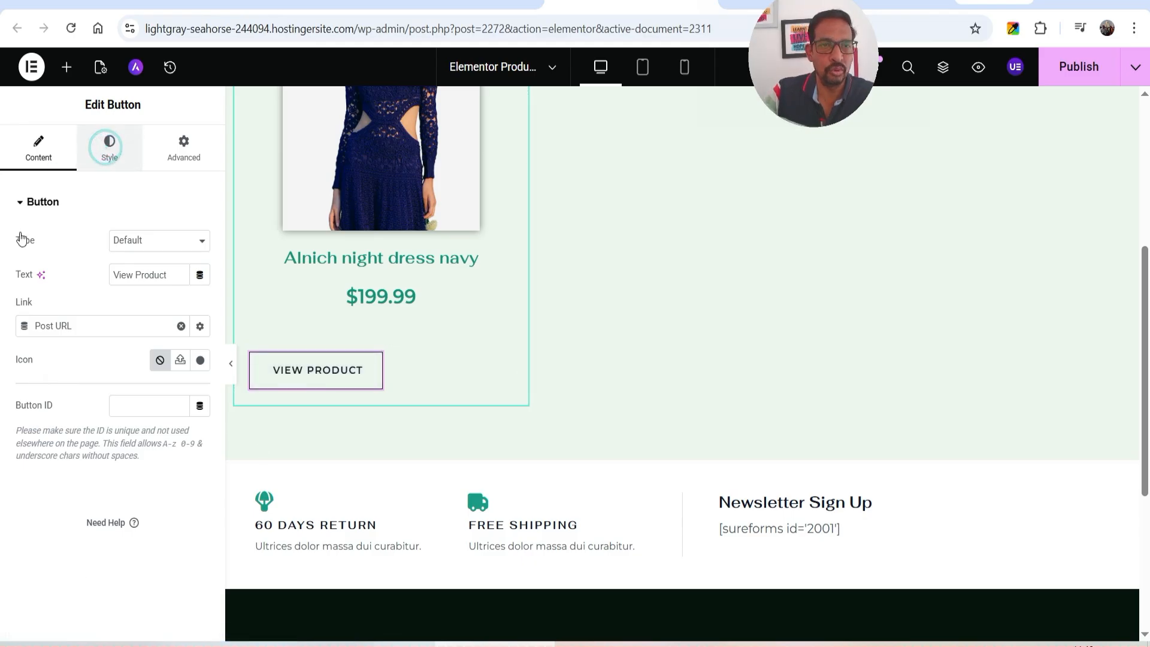
scroll(87, 333, "down", 2)
left_click(182, 304)
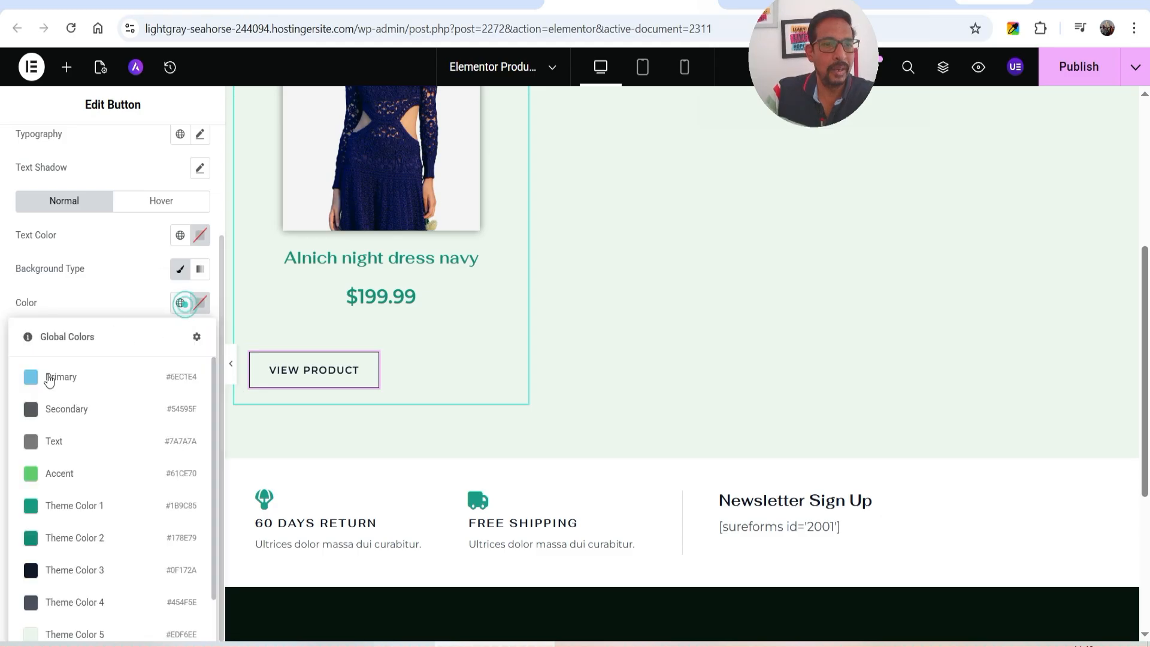
left_click(74, 539)
left_click(180, 237)
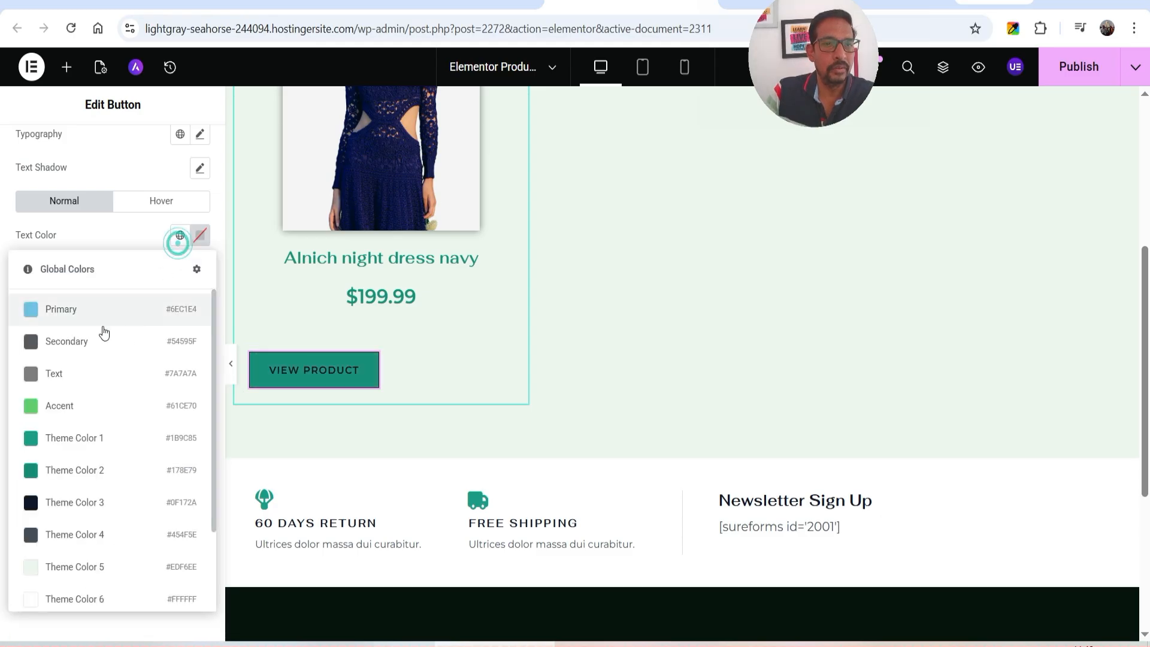
left_click(80, 563)
Set the View Product button's hover background color to Theme Color 3 and its hover text color to Theme Color 6.
left_click(161, 201)
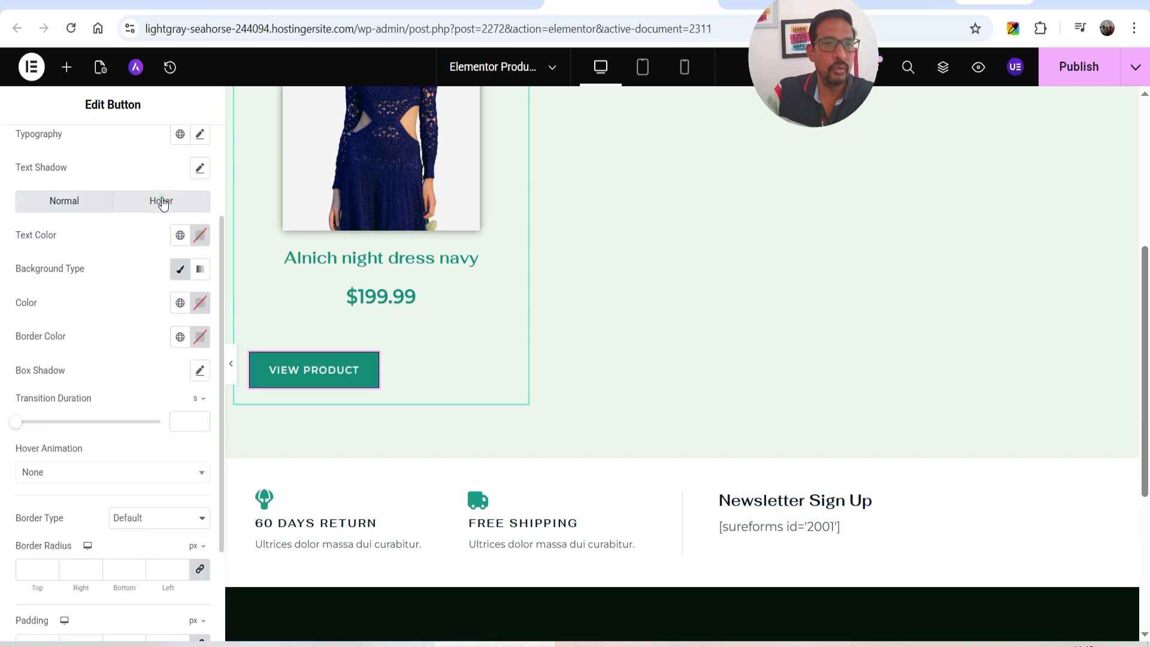
left_click(179, 302)
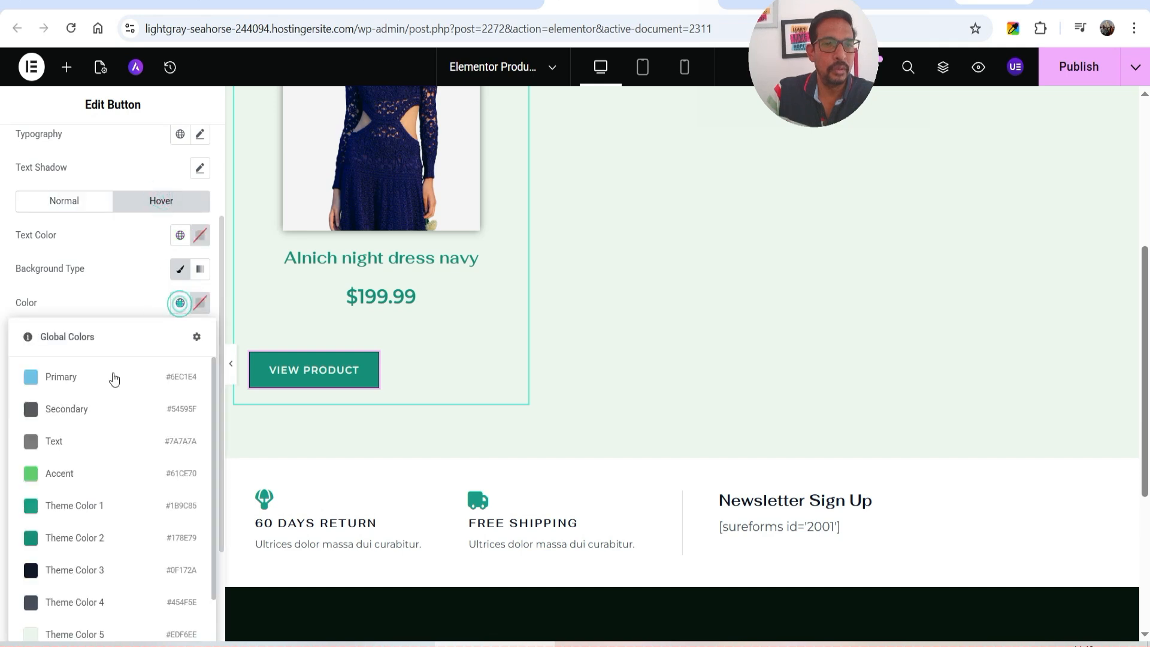
left_click(72, 573)
left_click(180, 235)
left_click(60, 601)
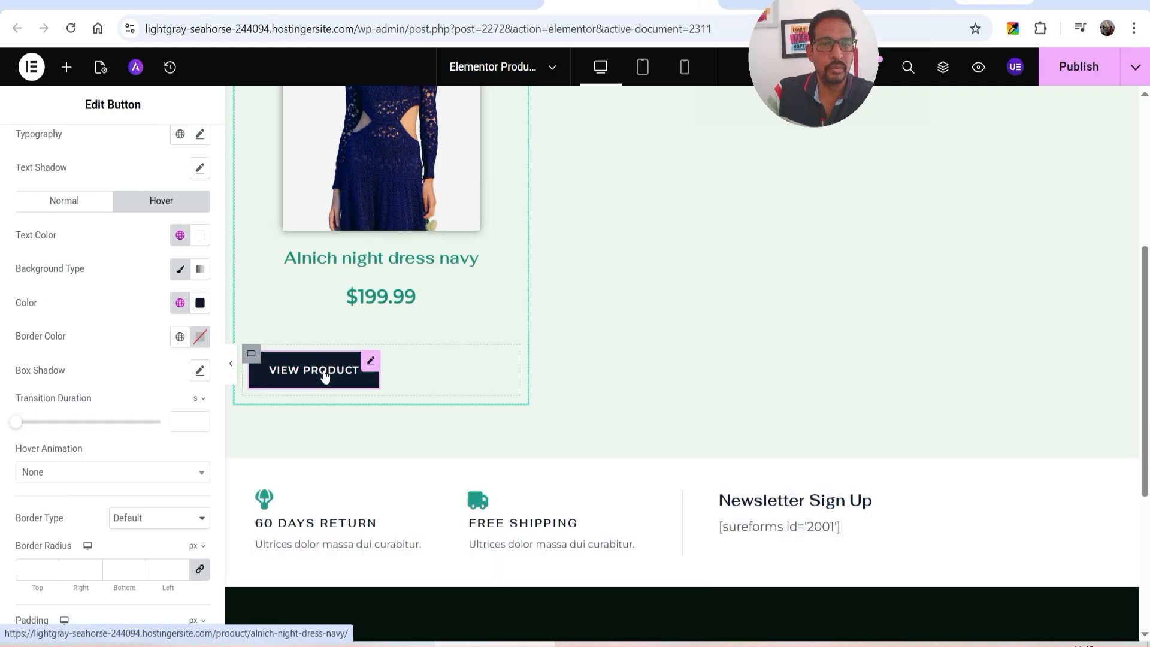
Add an Add To Cart widget beside the View Product button, with normal background color #0A0C69 and text in Theme Color 5.
left_click(66, 66)
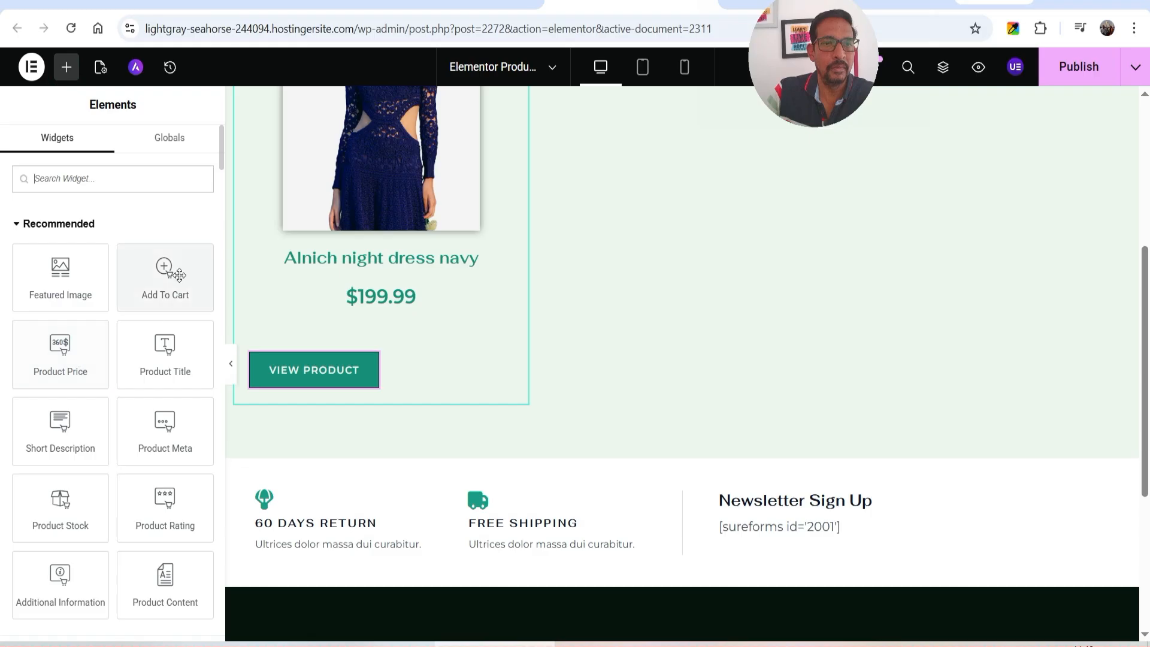
left_click_drag(157, 268, 368, 372)
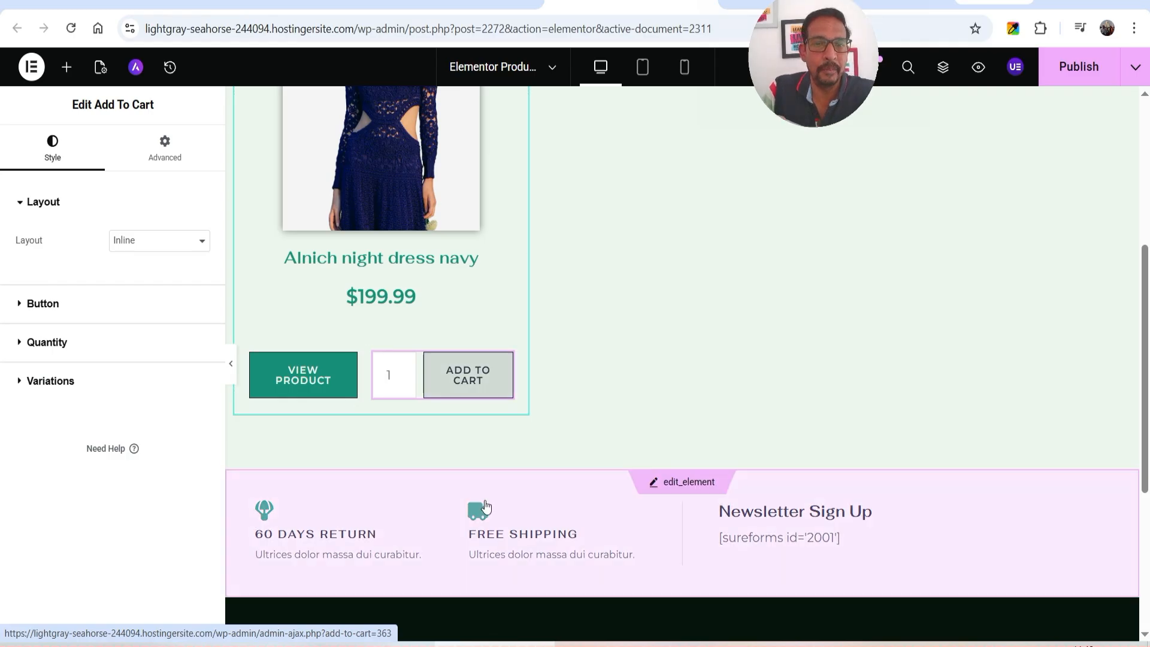
left_click(84, 308)
scroll(87, 288, "down", 4)
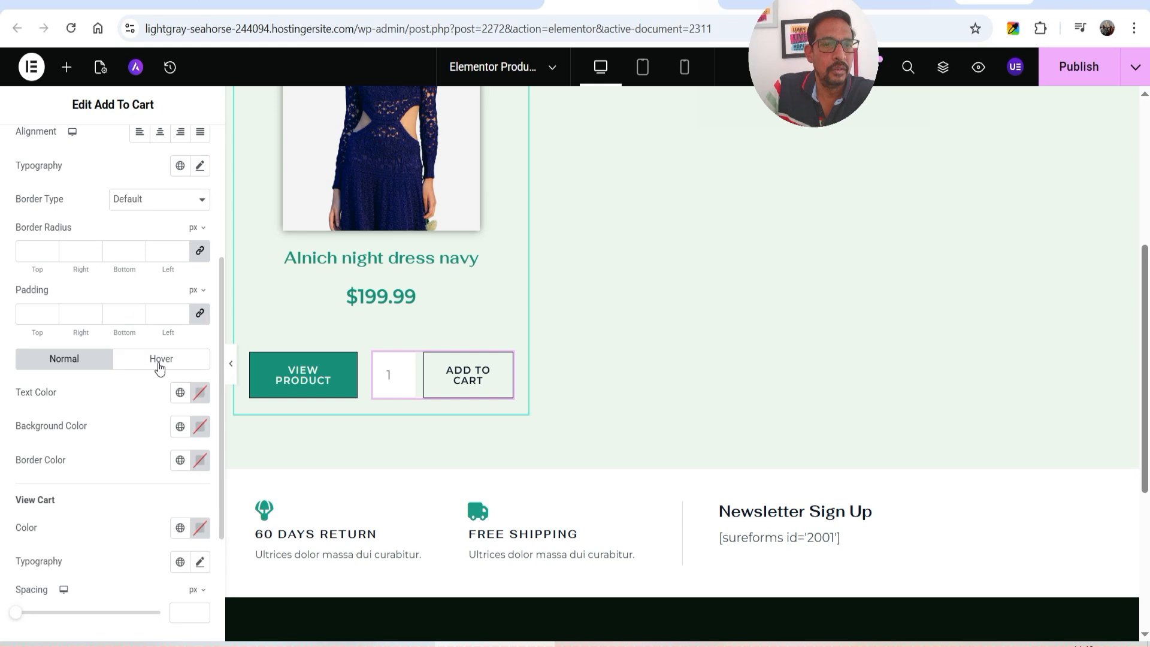
left_click(179, 427)
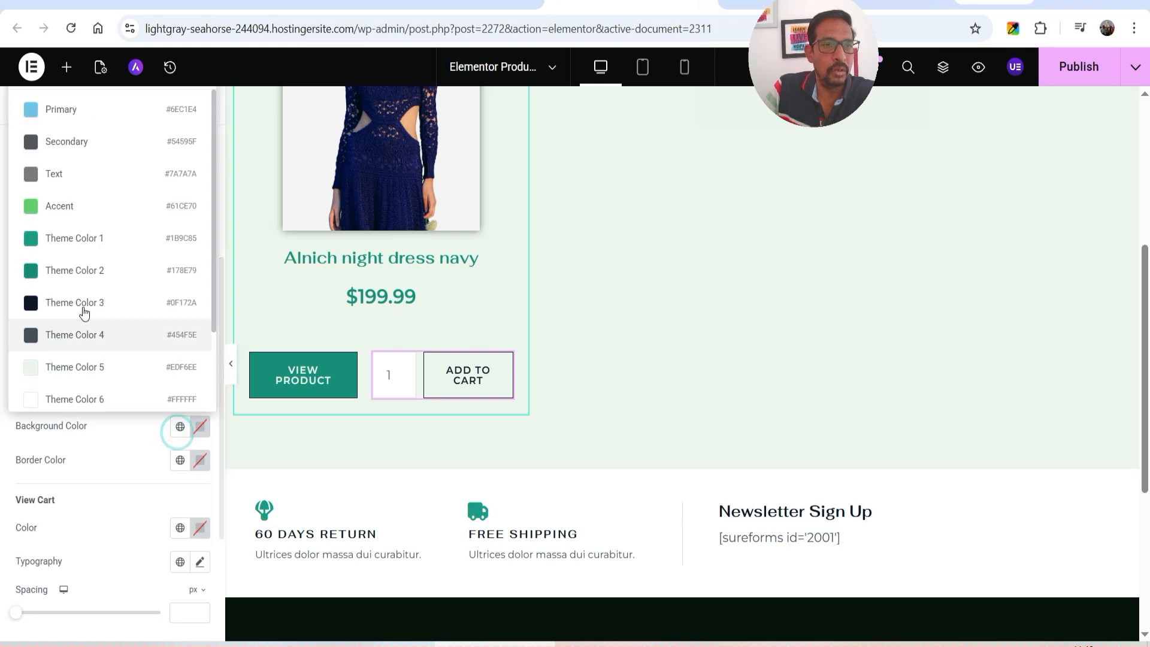
left_click(201, 427)
left_click_drag(207, 347, 269, 292)
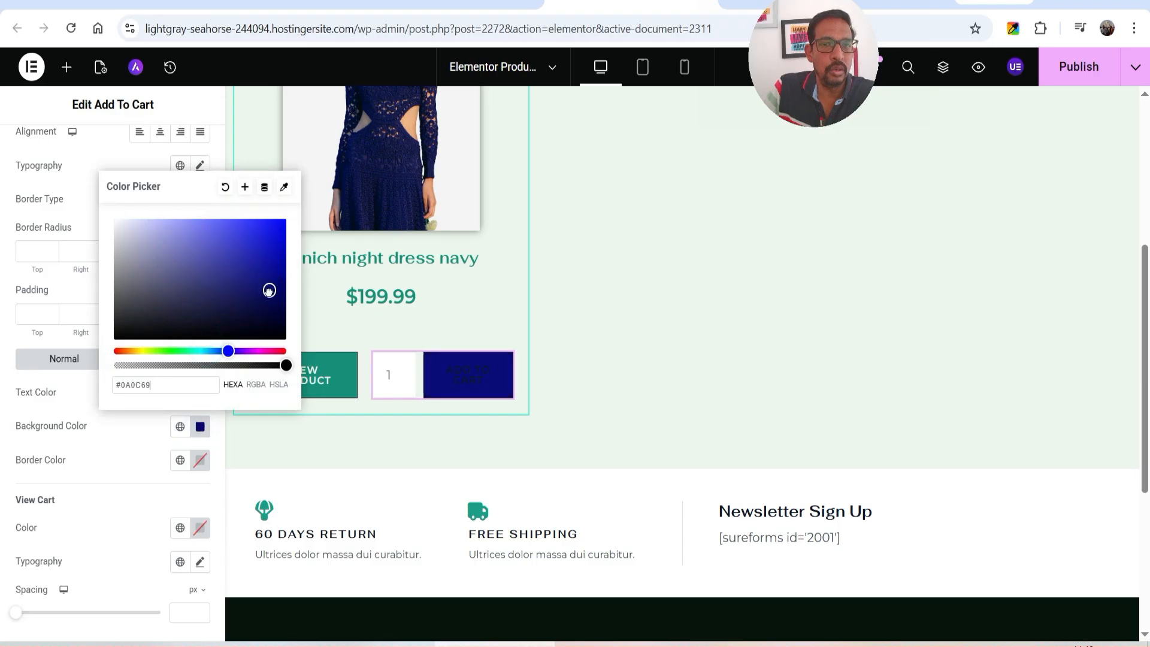
left_click(127, 463)
left_click(180, 393)
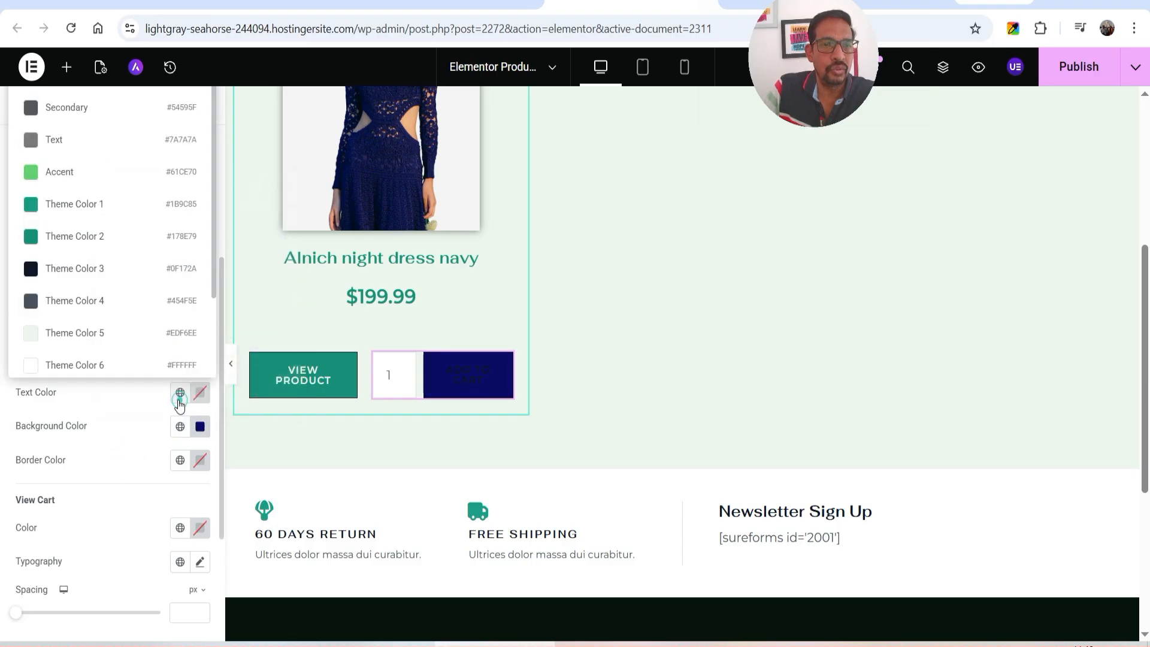
left_click(74, 335)
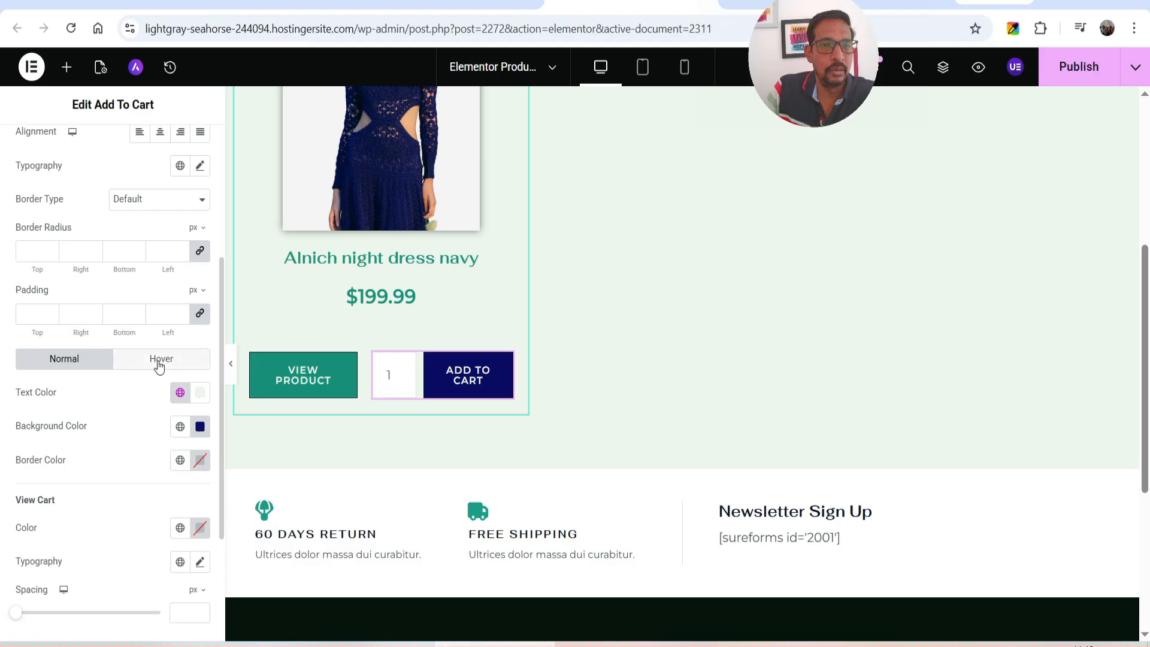
Set the Add To Cart button's hover background to a dark red and its hover text color to Theme Color 6.
left_click(158, 360)
left_click(179, 426)
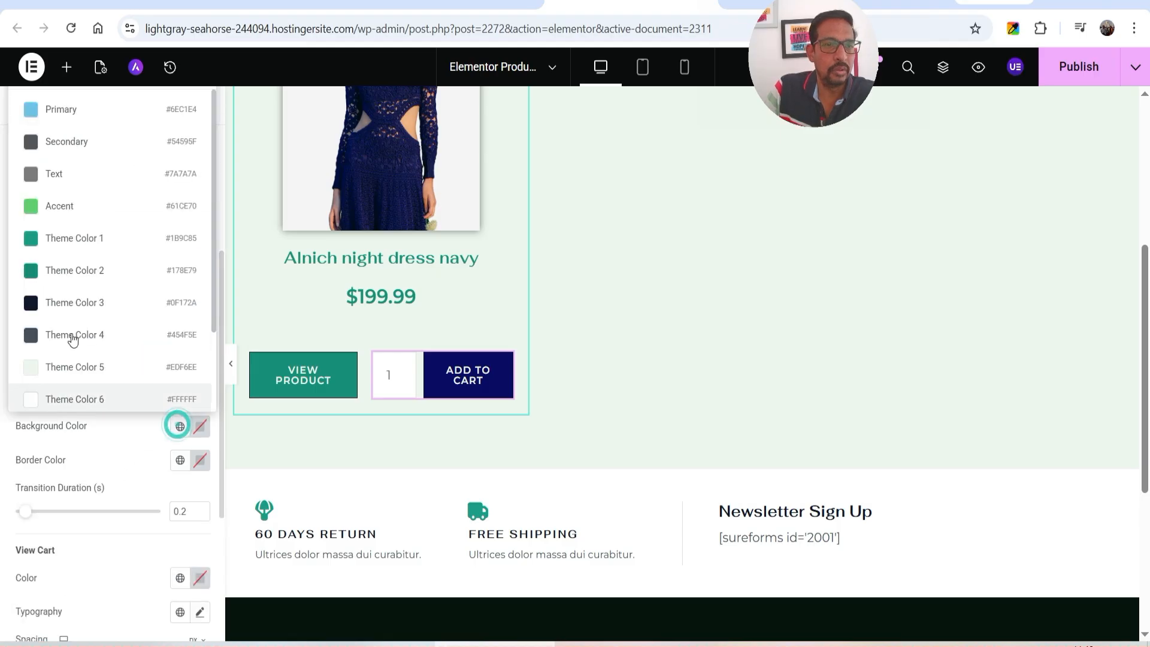
left_click(200, 427)
left_click_drag(220, 253, 267, 284)
left_click(133, 450)
left_click(180, 392)
left_click(98, 362)
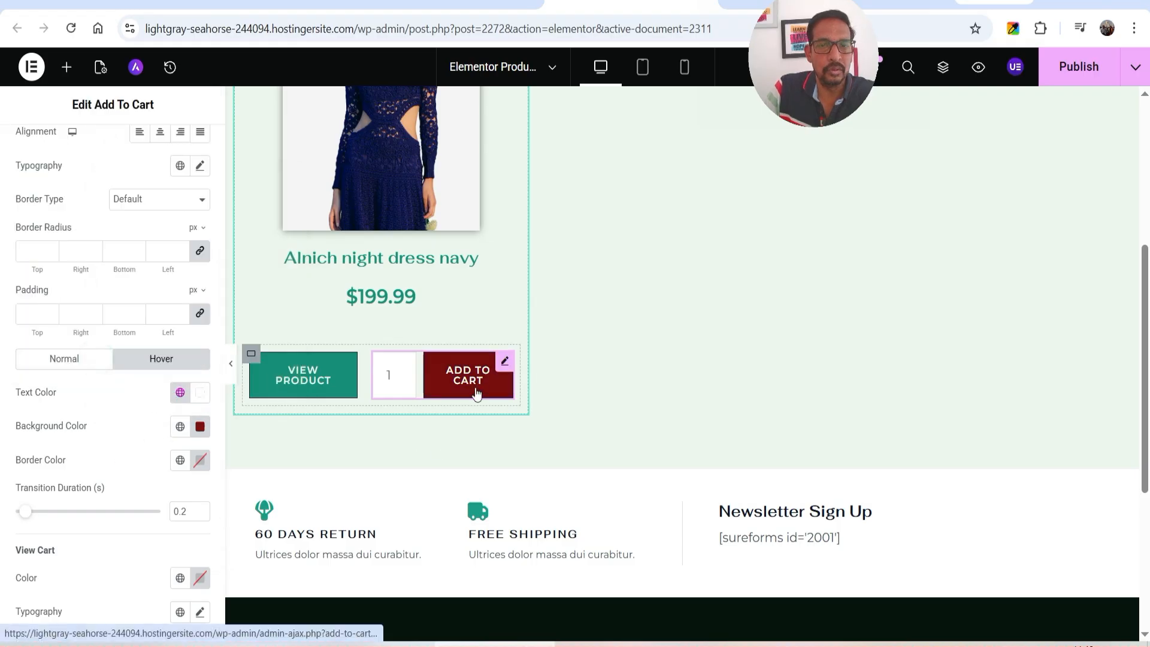
Give the main product card container a classic background in Theme Color 6.
scroll(573, 395, "up", 4)
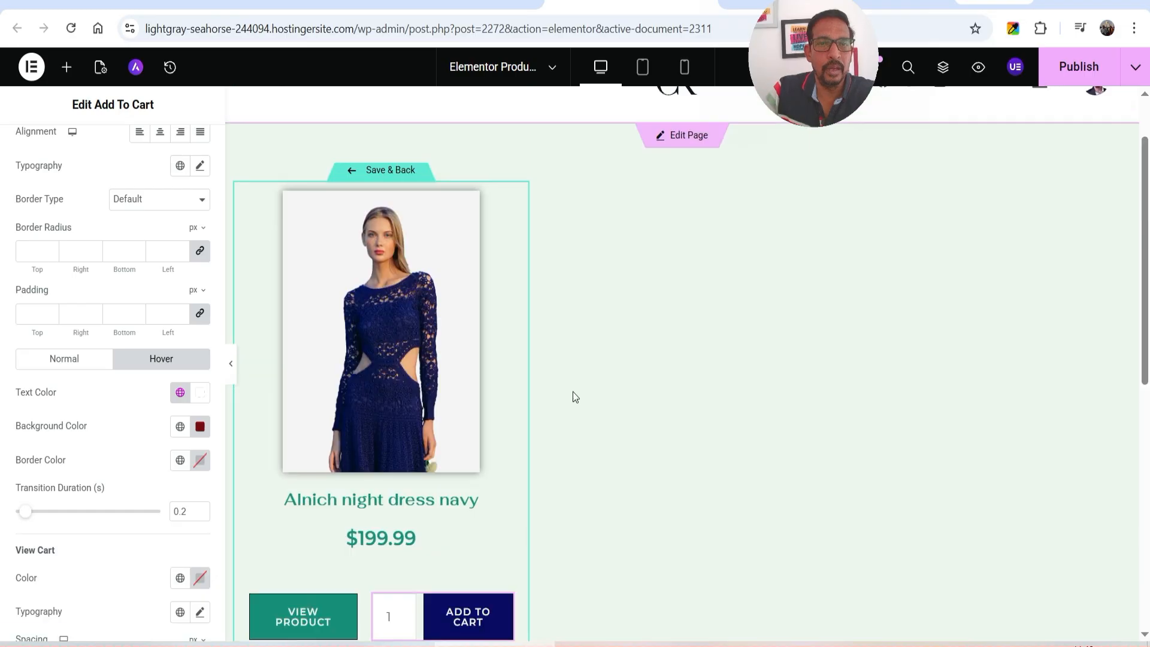
left_click(244, 193)
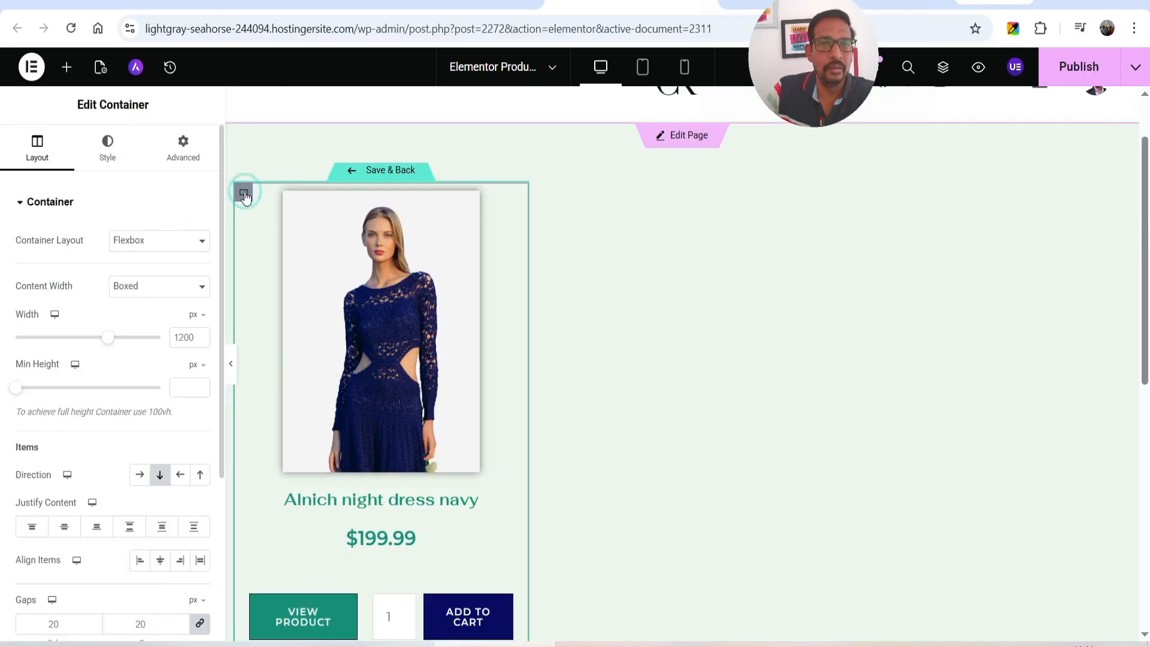
left_click(95, 154)
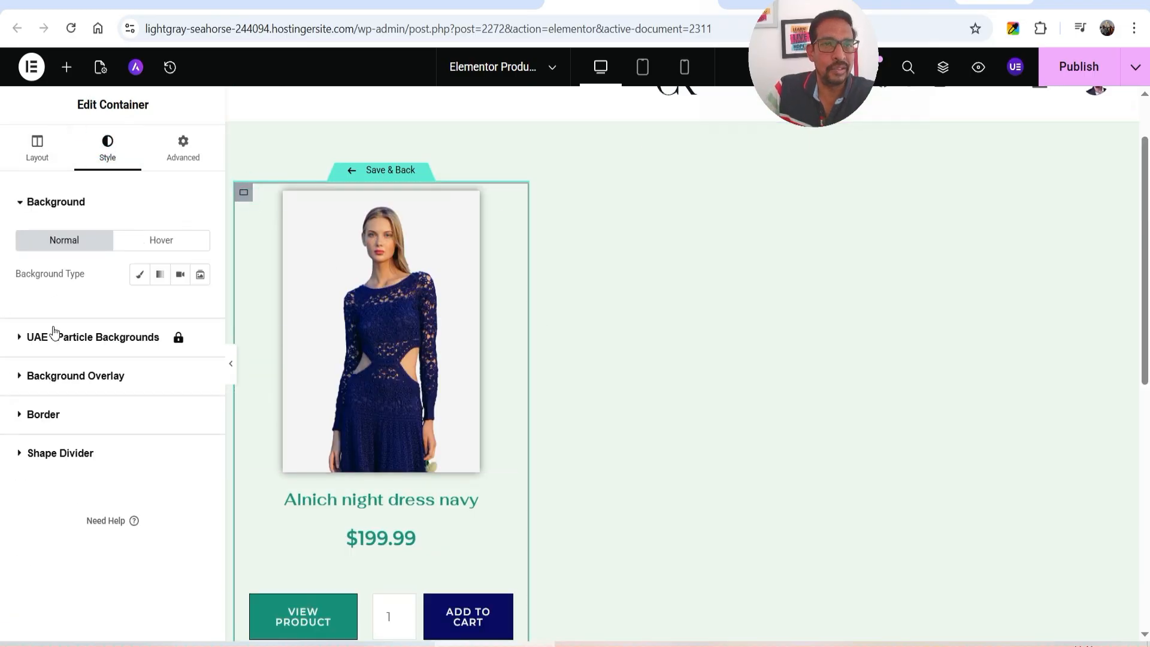
left_click(140, 274)
left_click(179, 308)
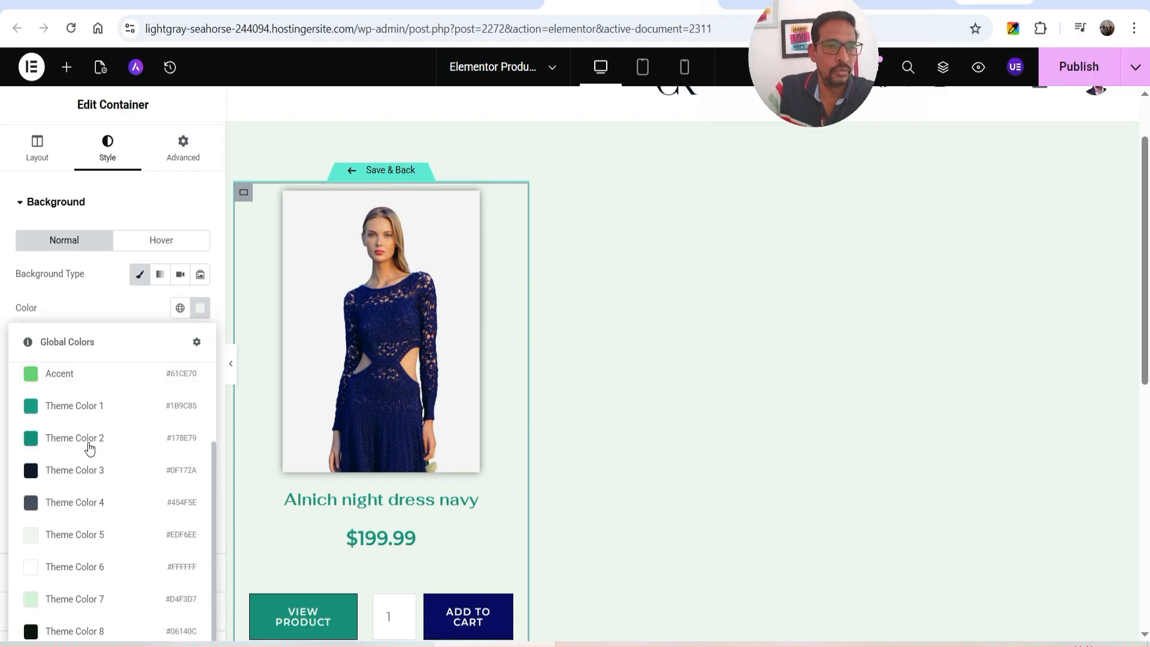
left_click(96, 574)
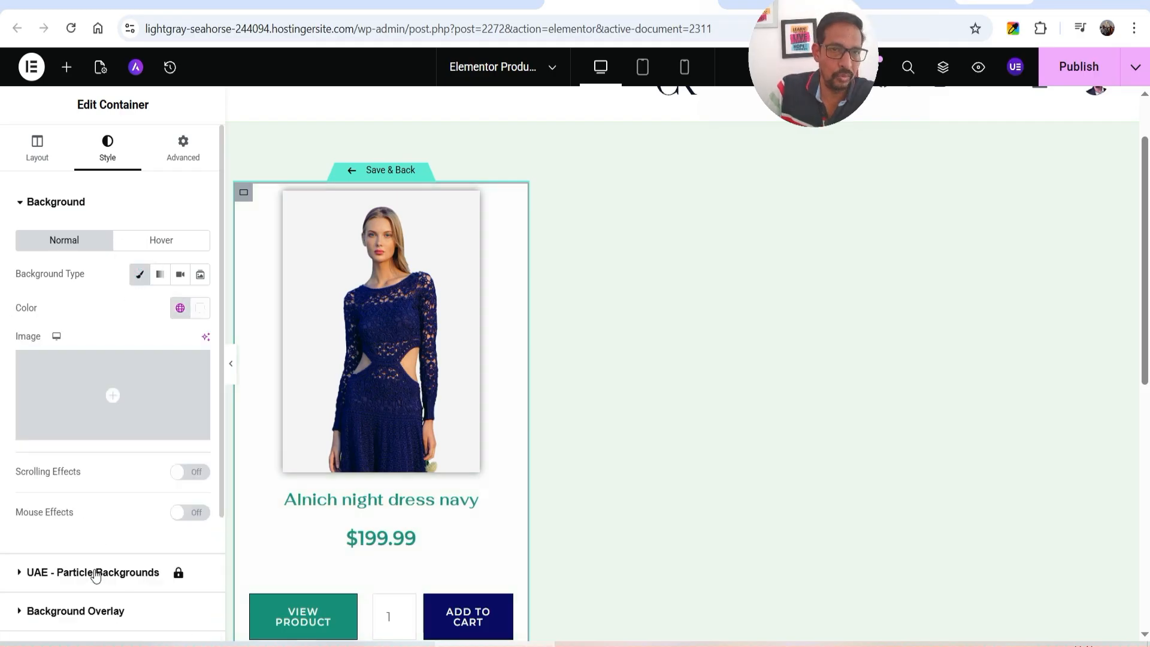
scroll(401, 395, "down", 3)
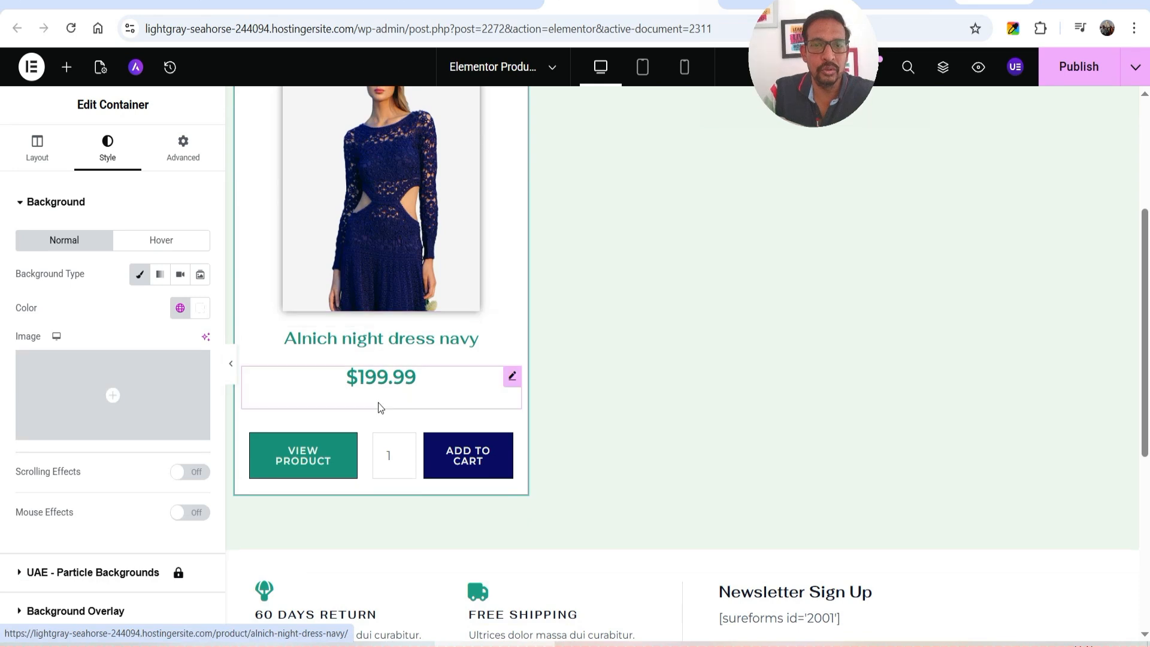
scroll(401, 305, "up", 3)
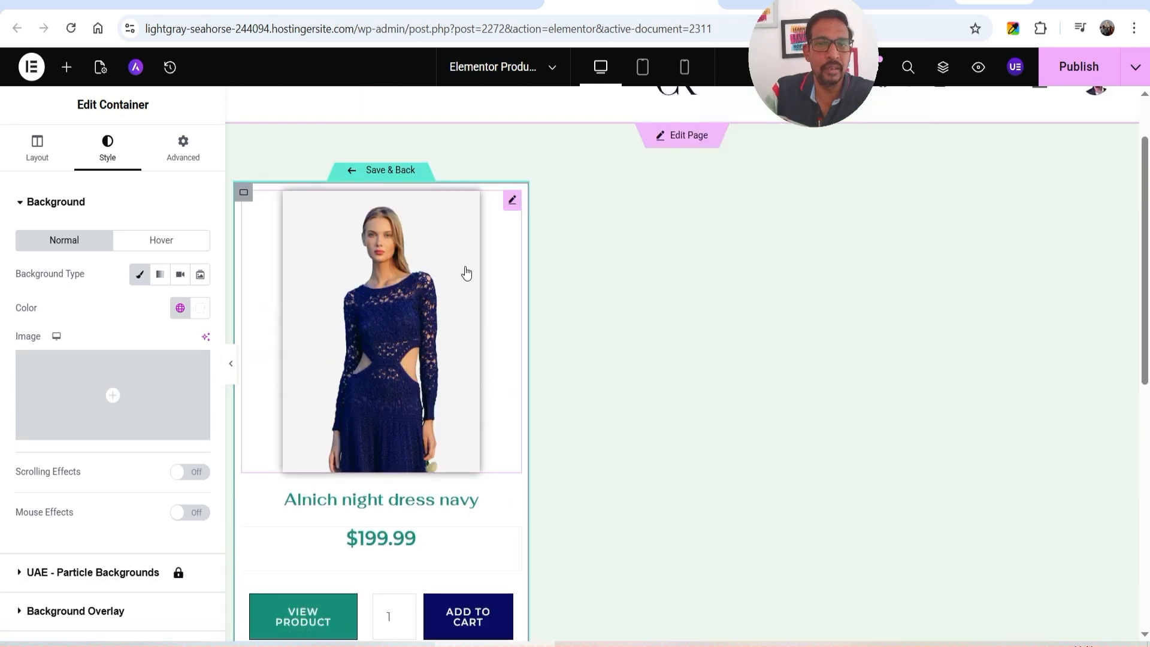
Give the card container a solid border 1 px wide with a 15 px radius on all corners.
scroll(114, 336, "down", 3)
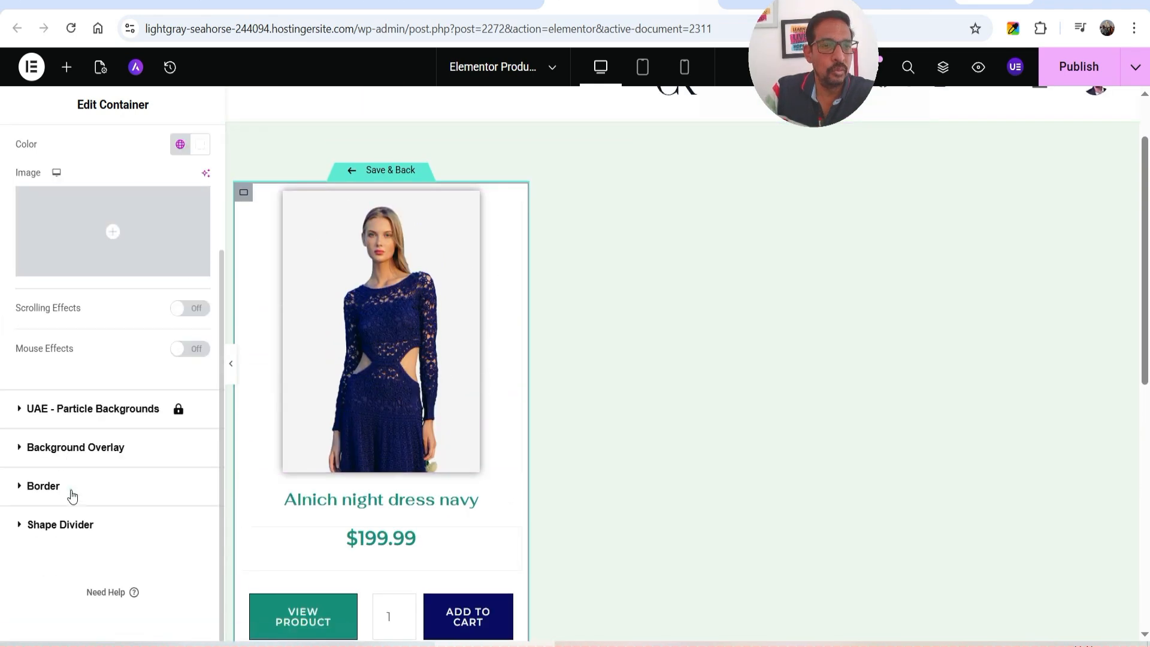
left_click(72, 491)
left_click(141, 394)
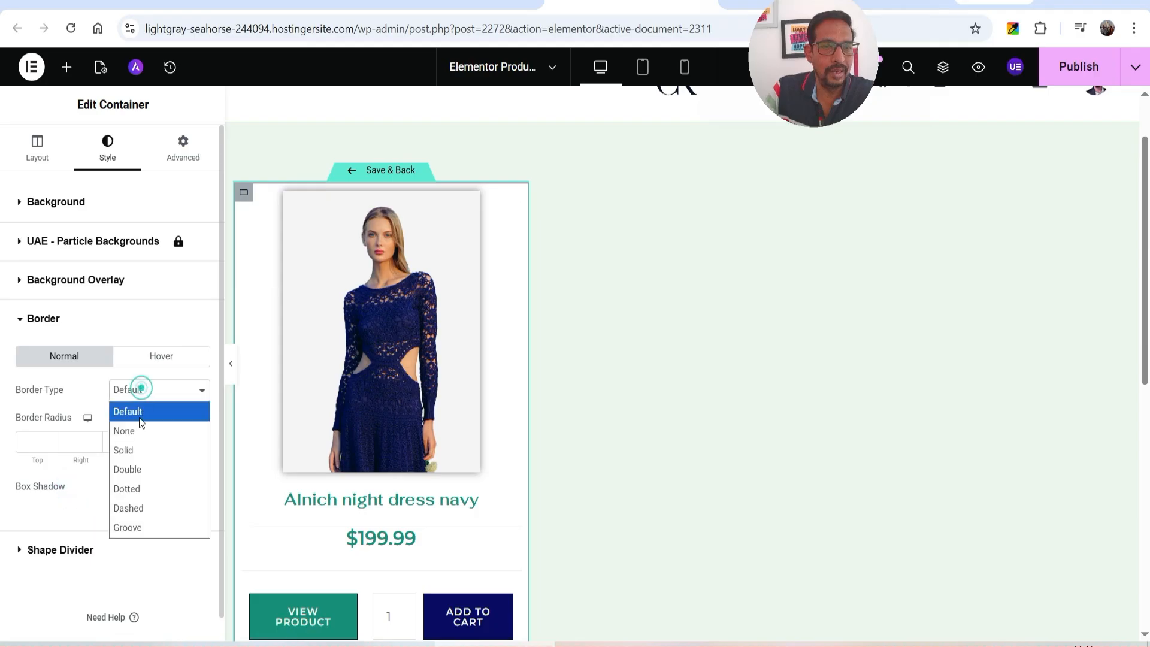
left_click(142, 448)
left_click(51, 442)
scroll(29, 435, "down", 1)
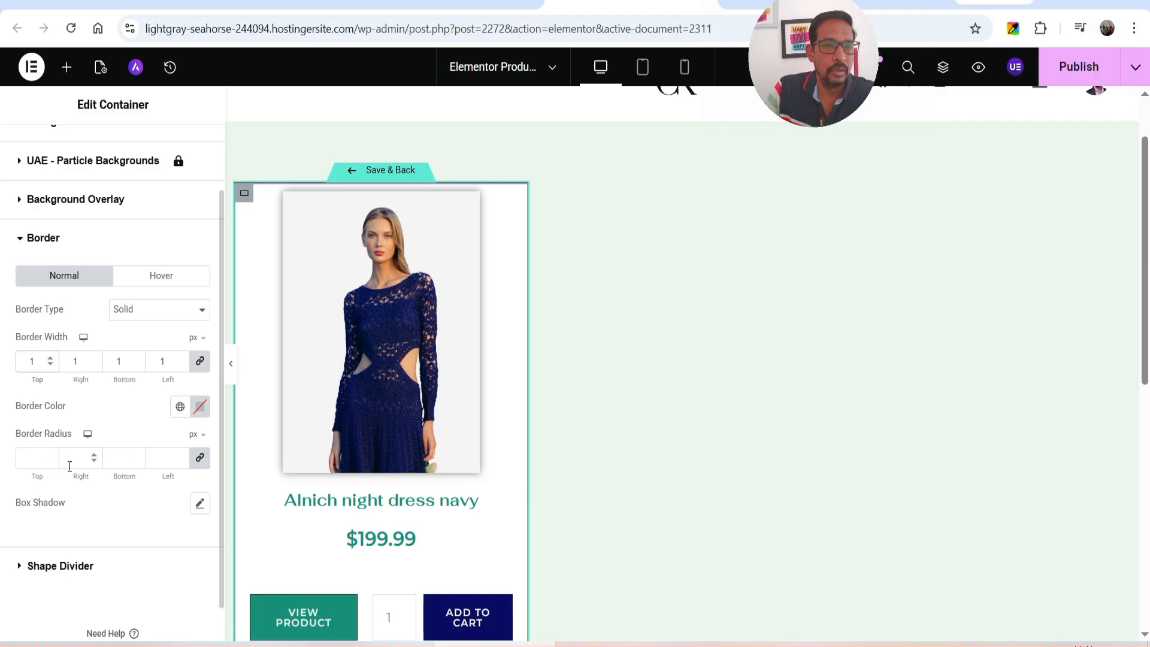
left_click(39, 460)
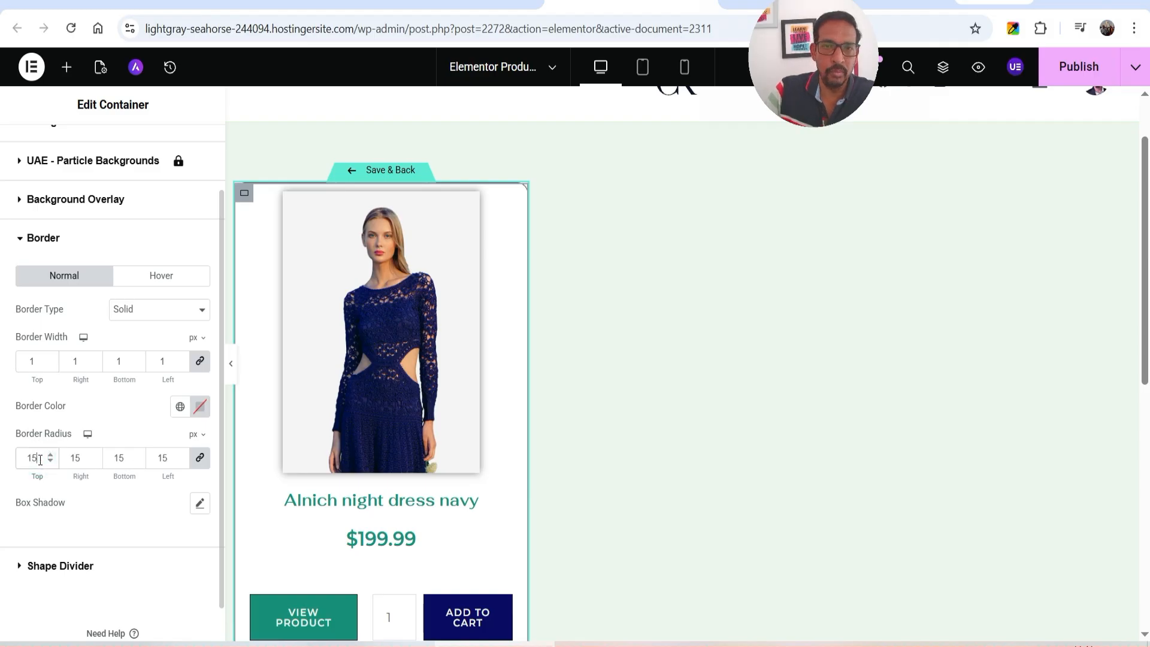
left_click(230, 364)
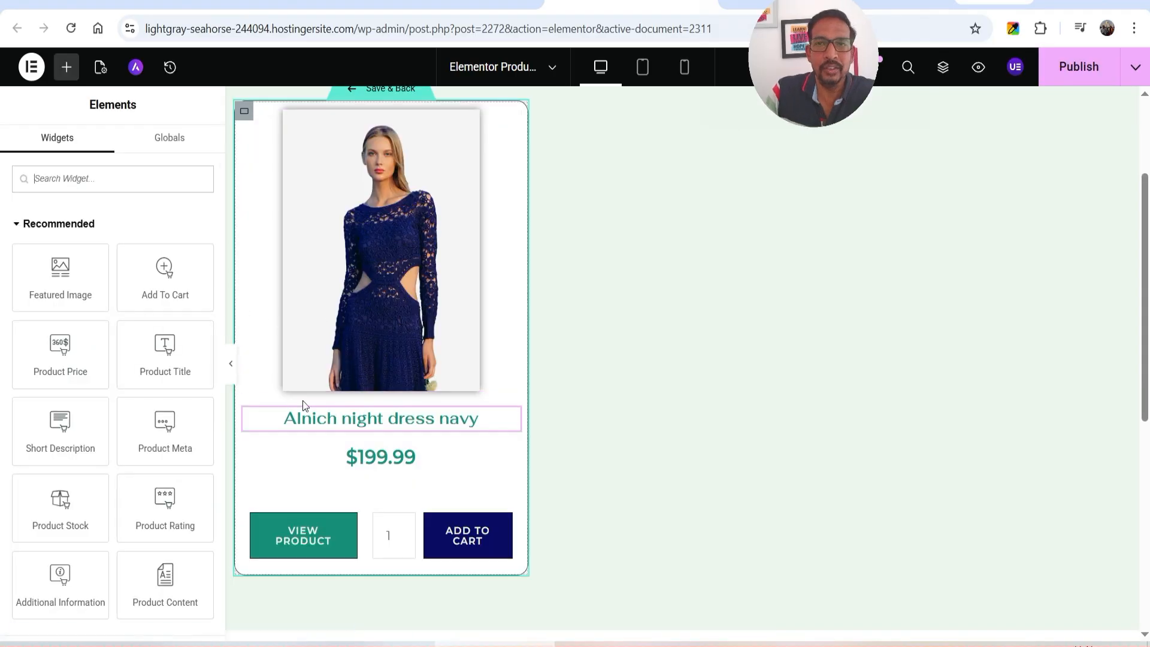
Add a Product Meta widget between the product price and the buttons, and center it in the card.
scroll(303, 406, "down", 4)
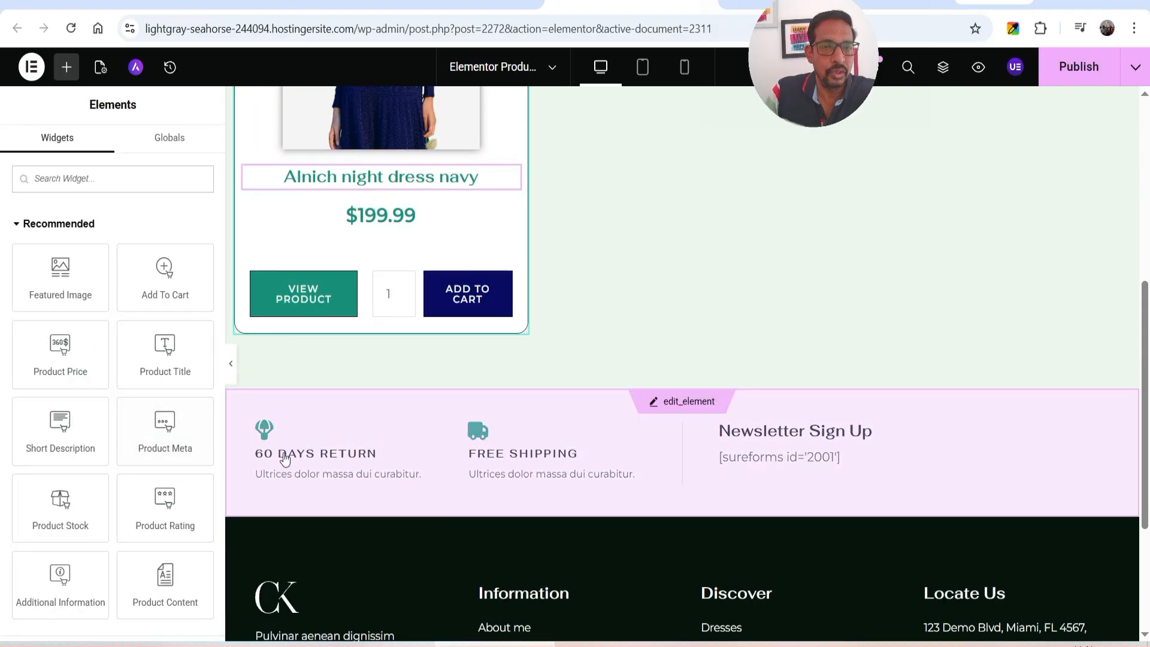
scroll(461, 310, "up", 3)
left_click_drag(156, 434, 377, 406)
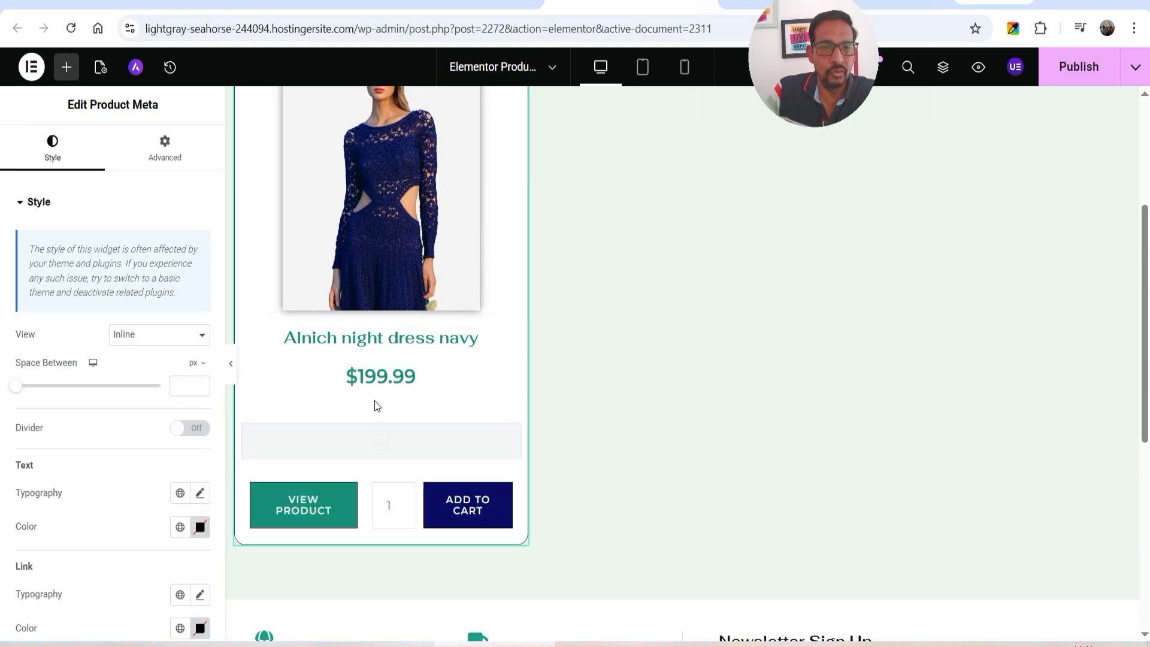
scroll(156, 458, "down", 3)
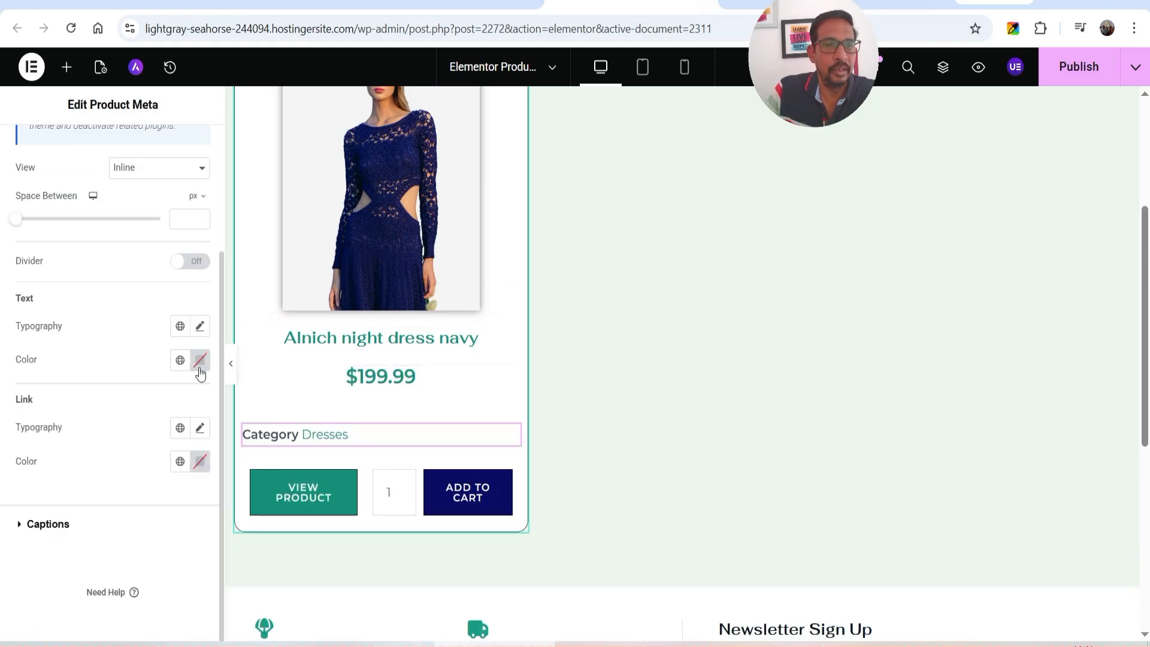
scroll(122, 388, "up", 3)
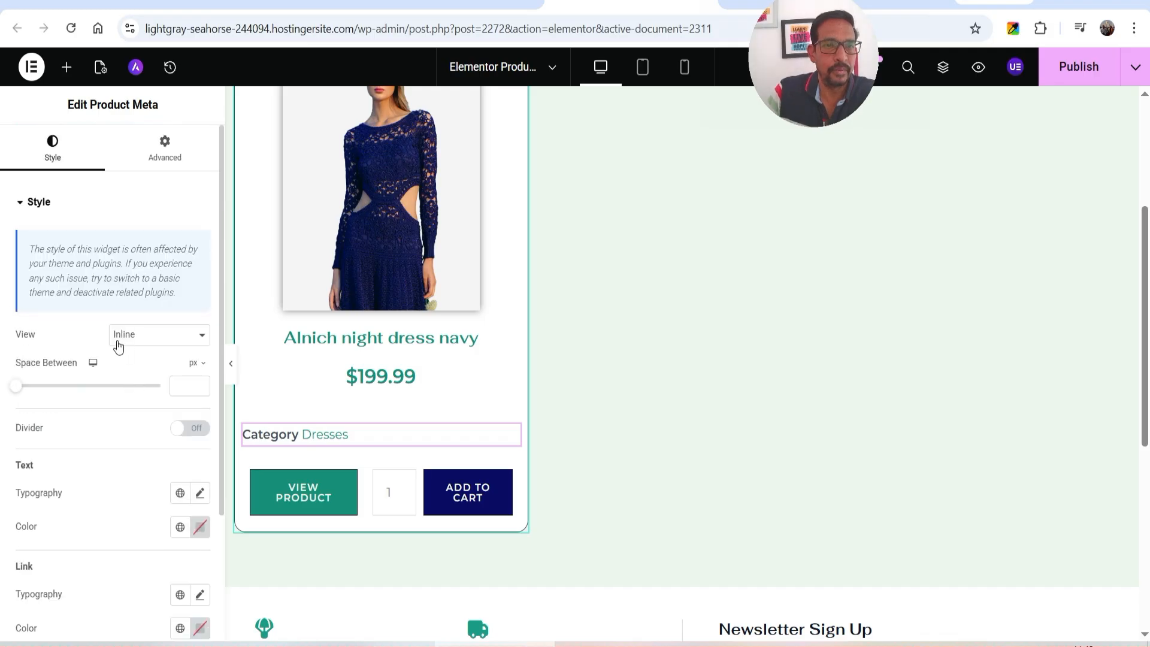
left_click(165, 149)
left_click(160, 412)
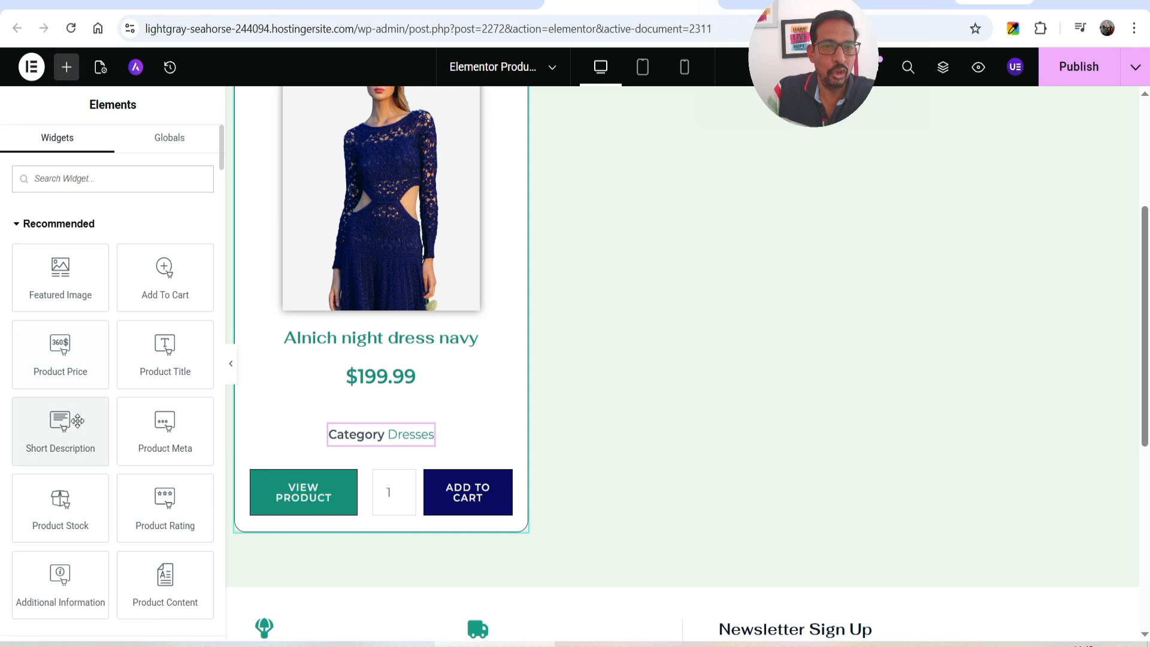
Look through the available product, layout, basic and Pro widgets for other elements the card could include.
scroll(78, 421, "down", 3)
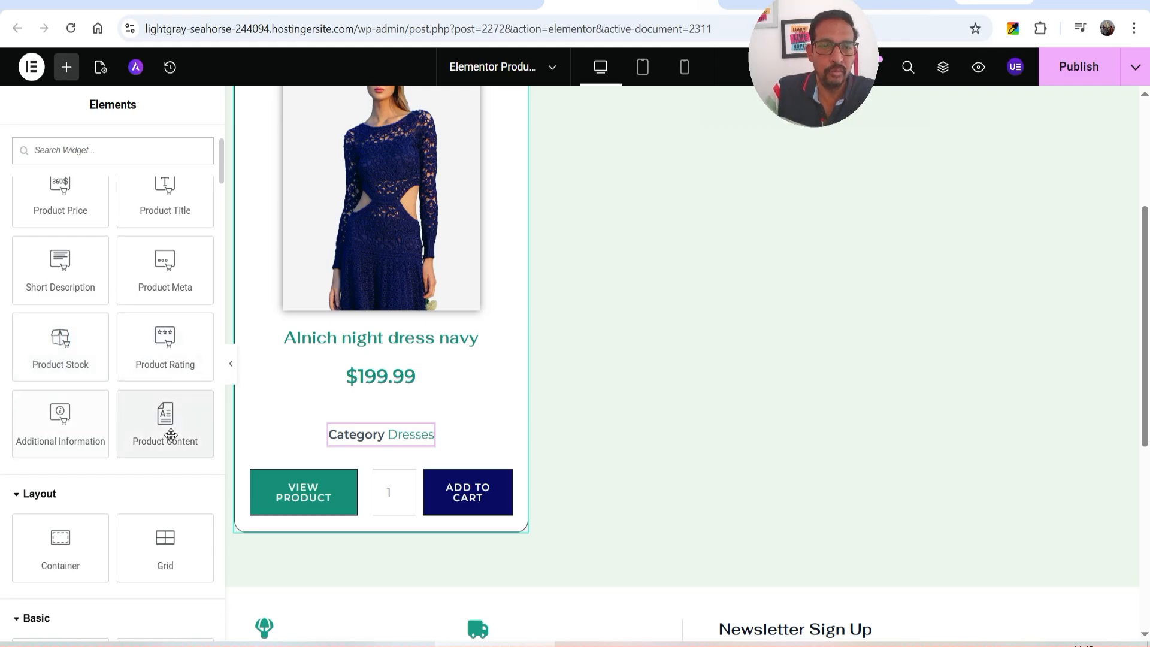
scroll(167, 433, "up", 3)
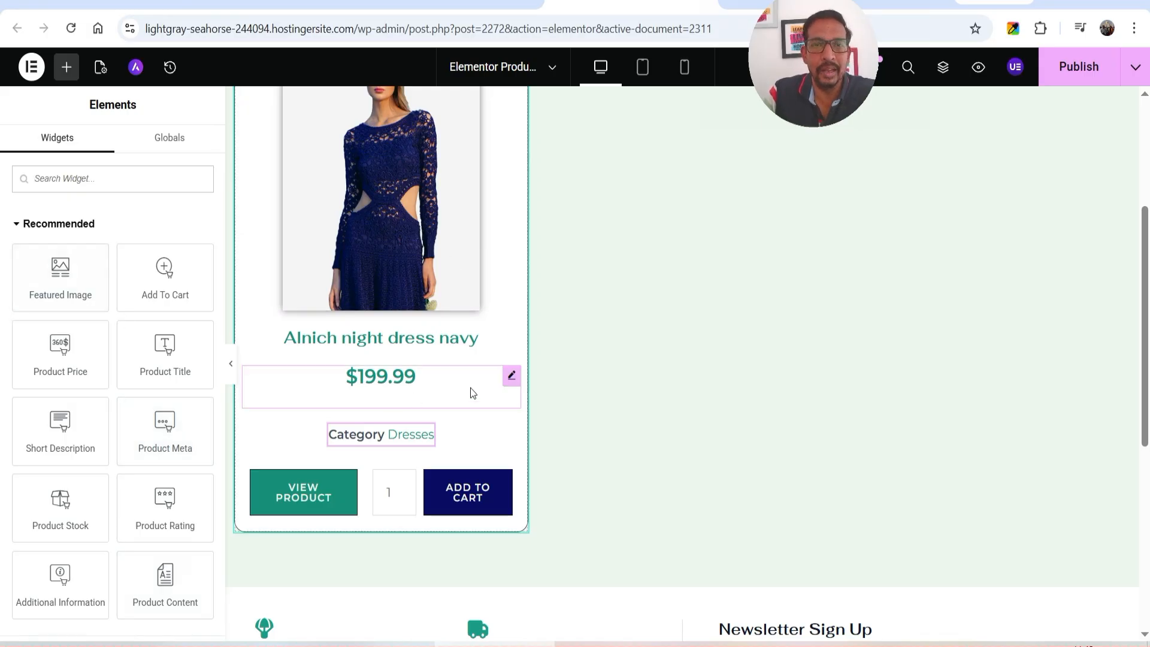
scroll(100, 409, "down", 4)
scroll(96, 398, "down", 4)
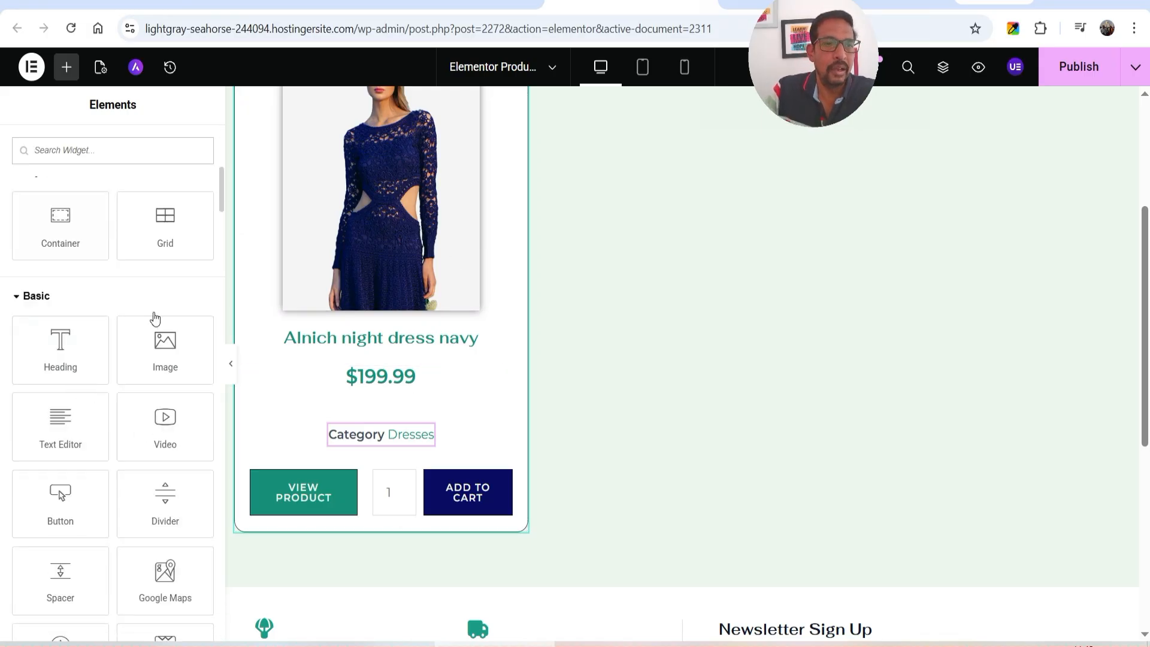
scroll(132, 390, "down", 3)
scroll(132, 391, "down", 2)
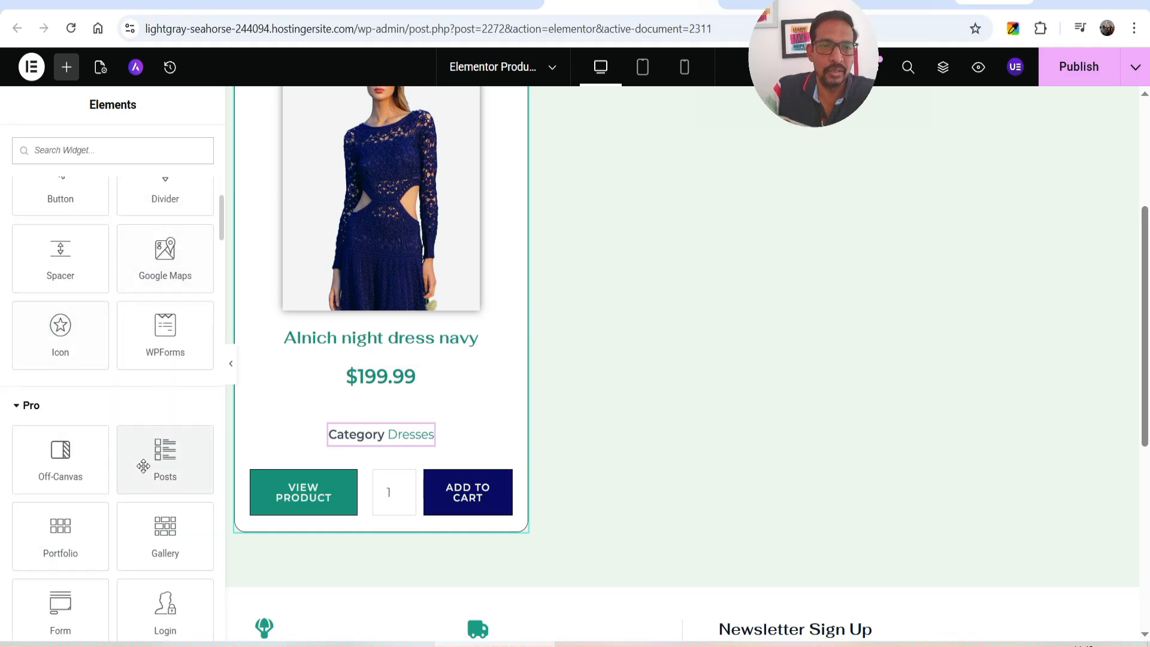
scroll(97, 450, "up", 6)
scroll(51, 430, "down", 3)
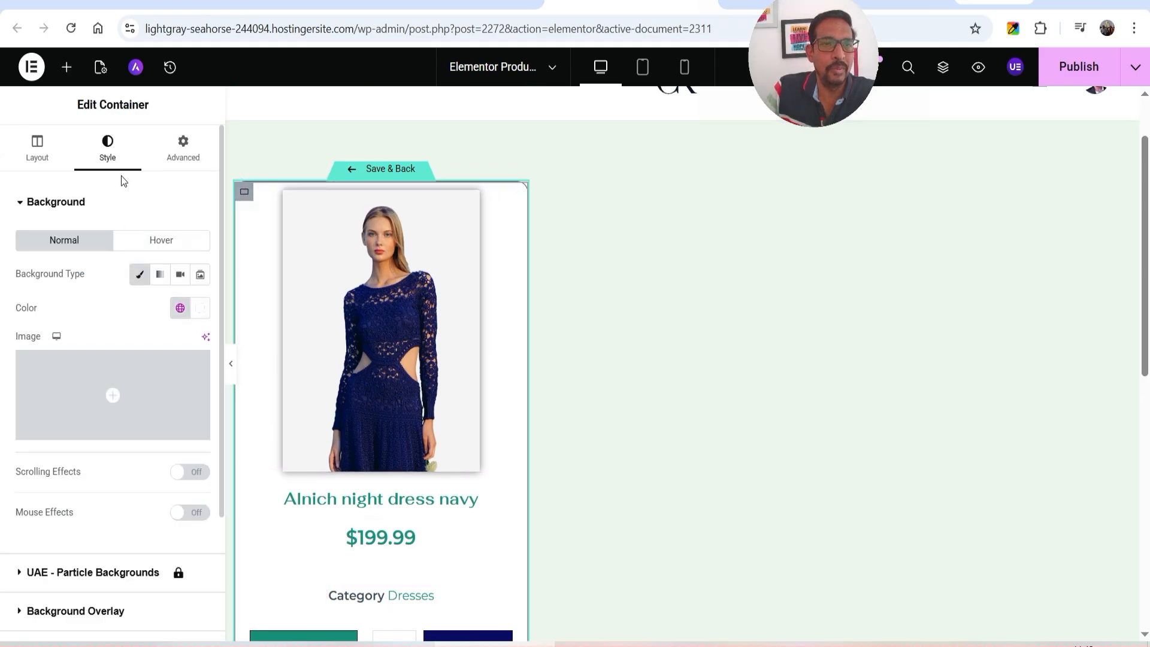
Give the card container a classic hover background in Theme Color 7.
left_click(152, 242)
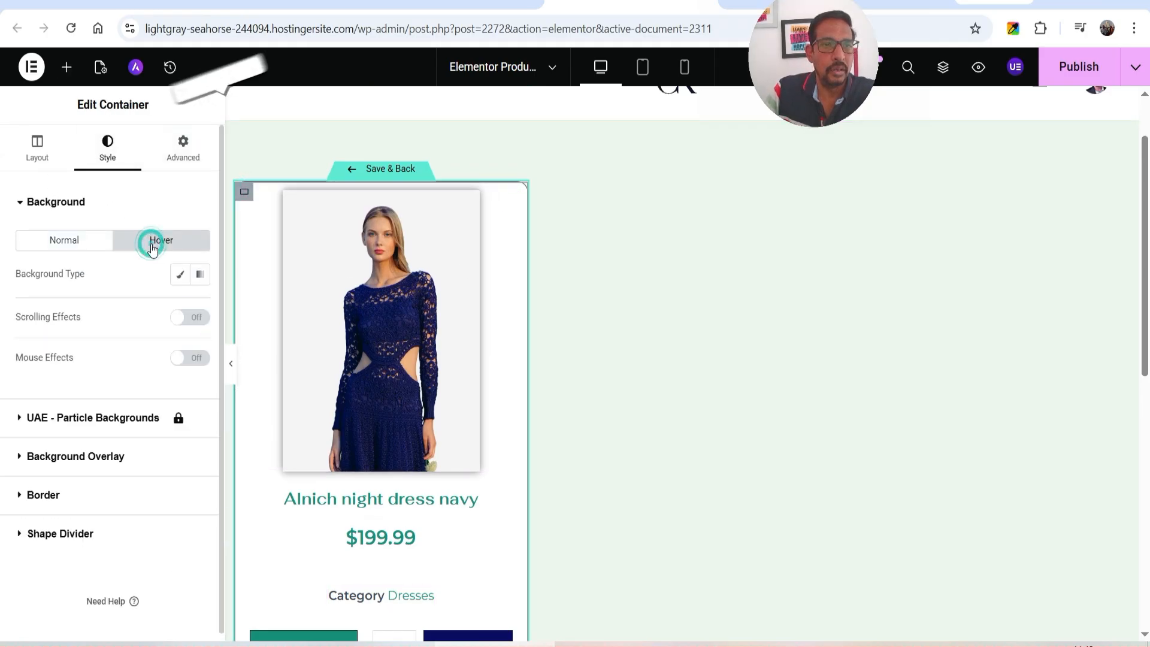
left_click(175, 275)
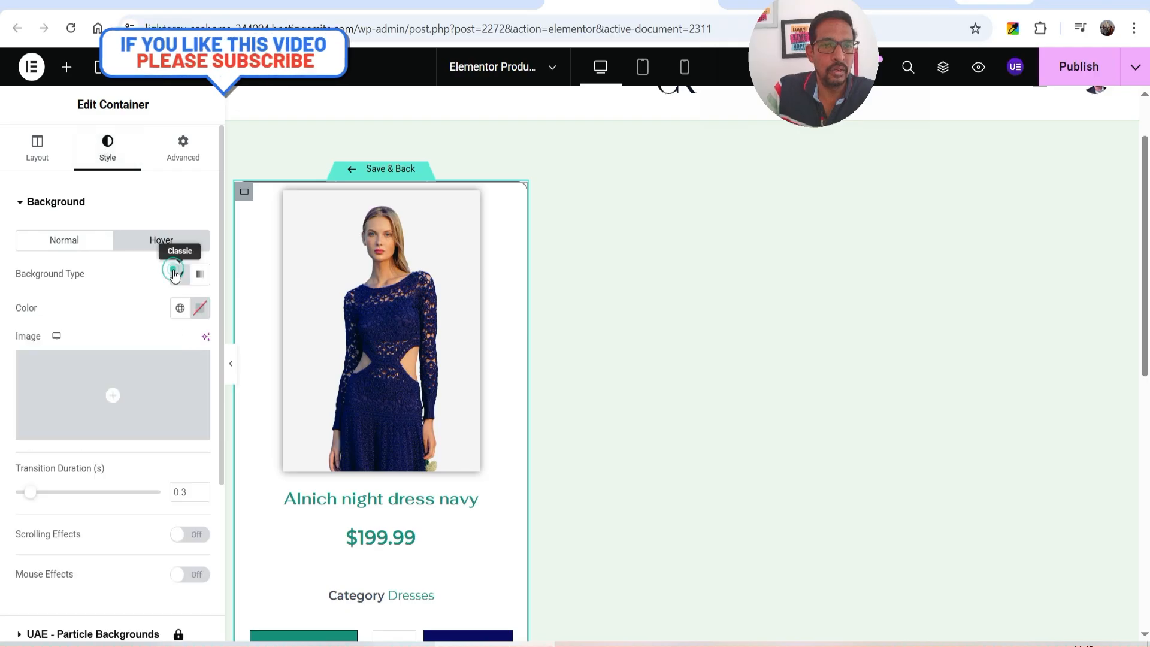
left_click(201, 312)
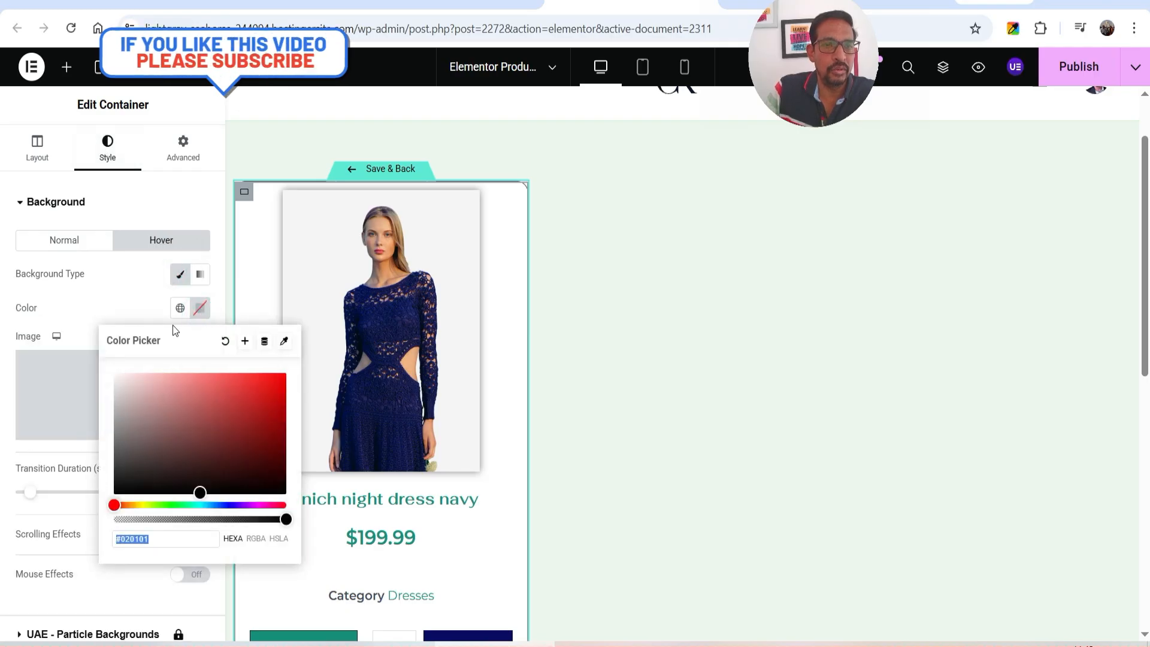
left_click(179, 310)
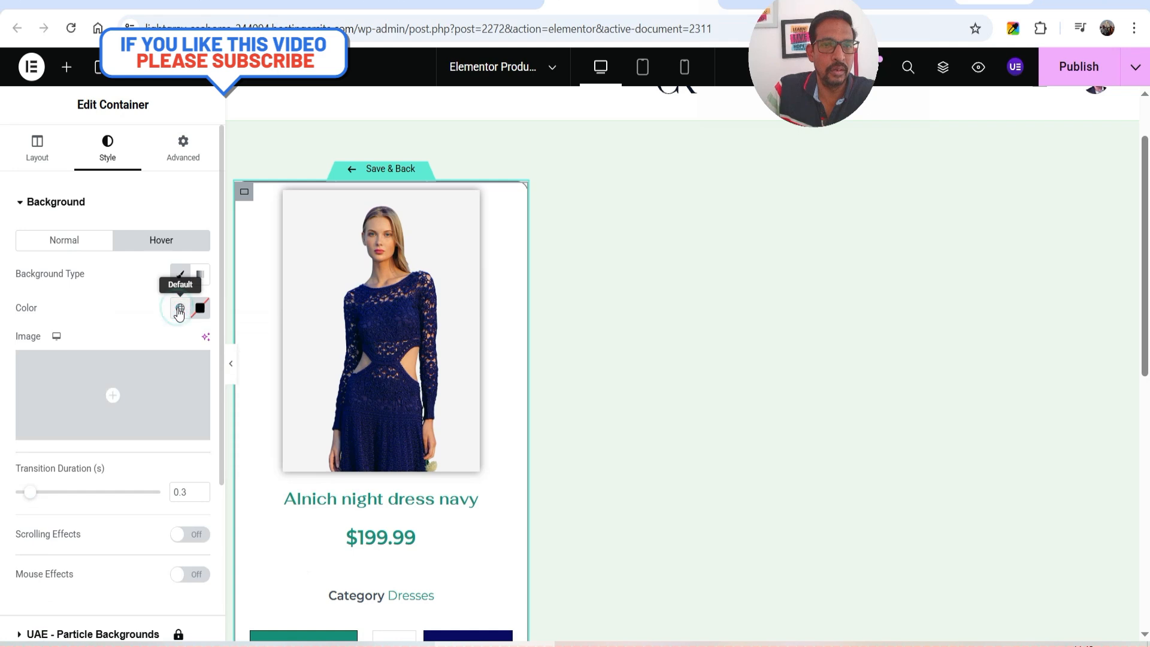
left_click(179, 310)
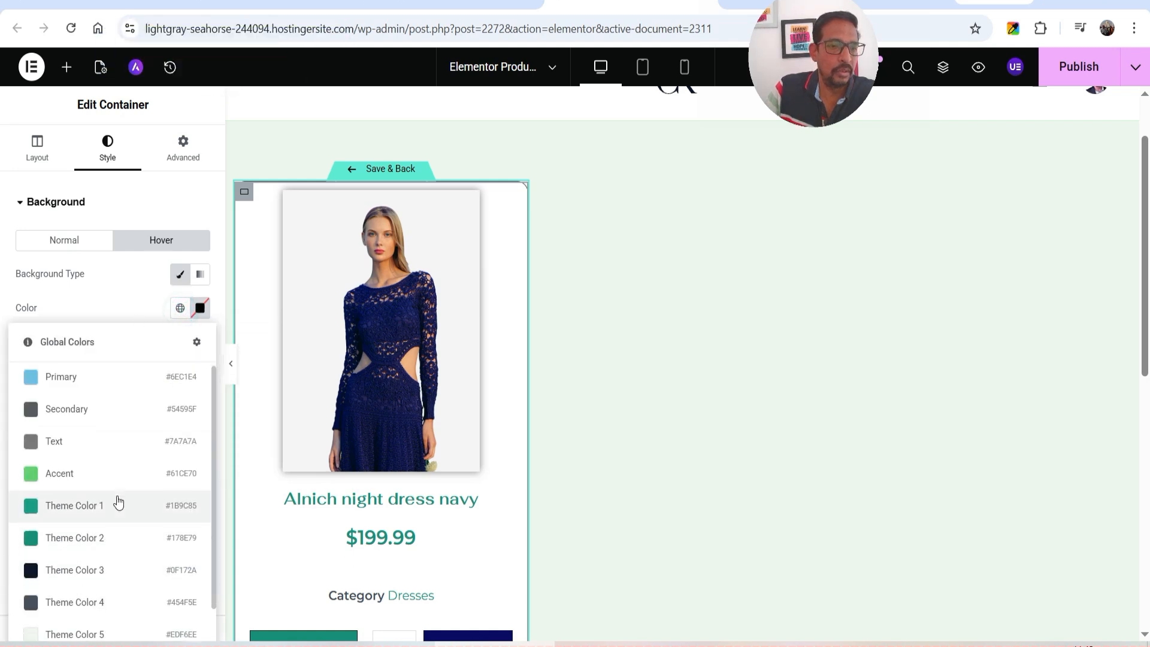
scroll(113, 515, "down", 2)
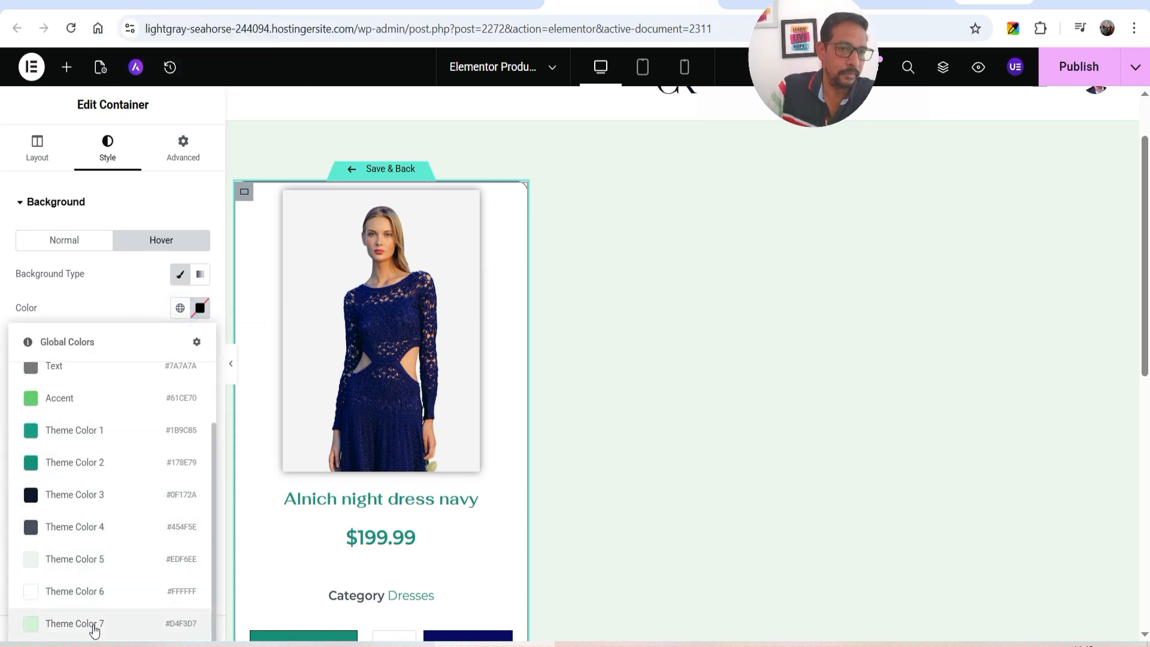
left_click(94, 624)
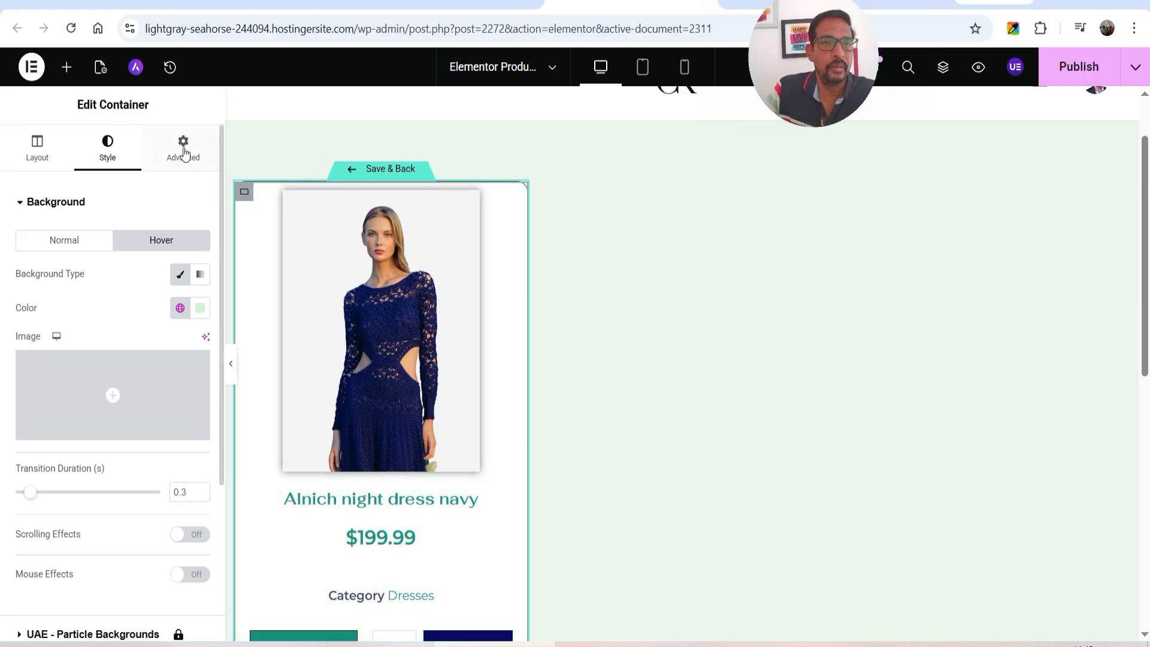
Set the card container's hover transform scale to 1.01 with proportions kept, and preview the card with the editing panel hidden.
scroll(36, 323, "down", 6)
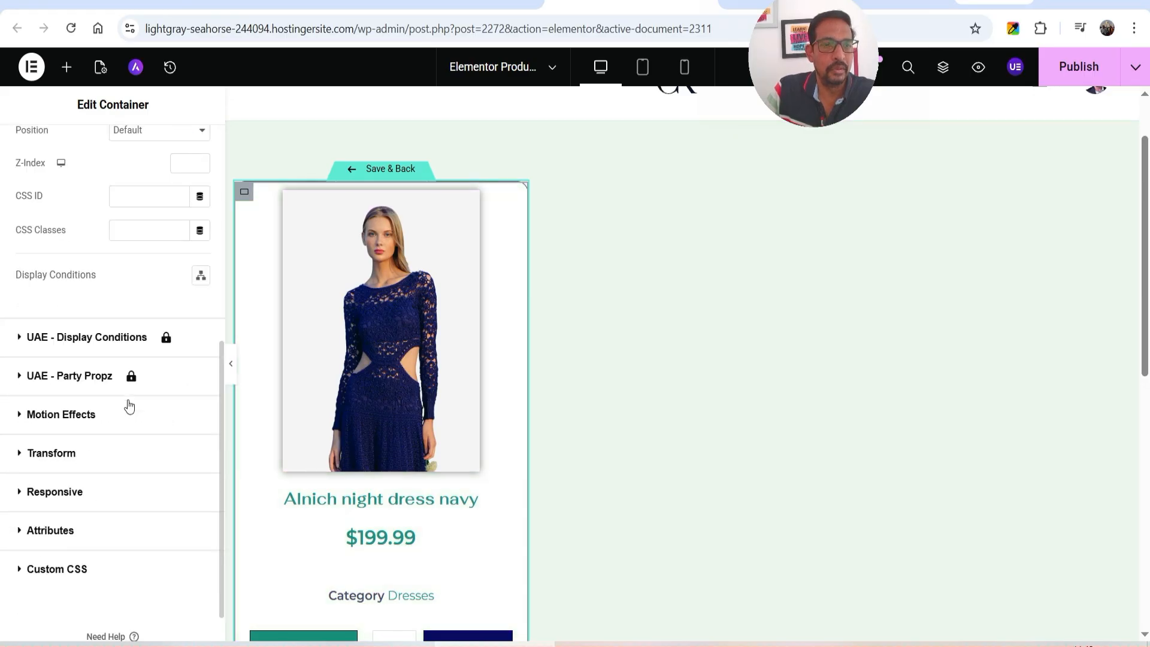
left_click(90, 459)
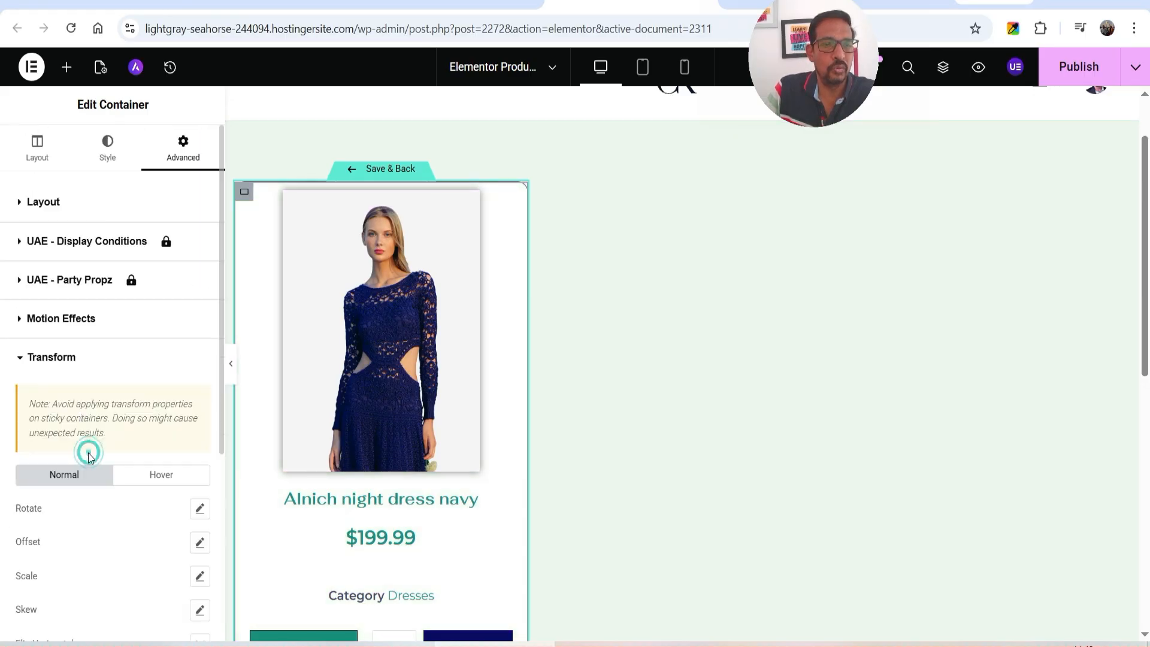
scroll(93, 305, "down", 5)
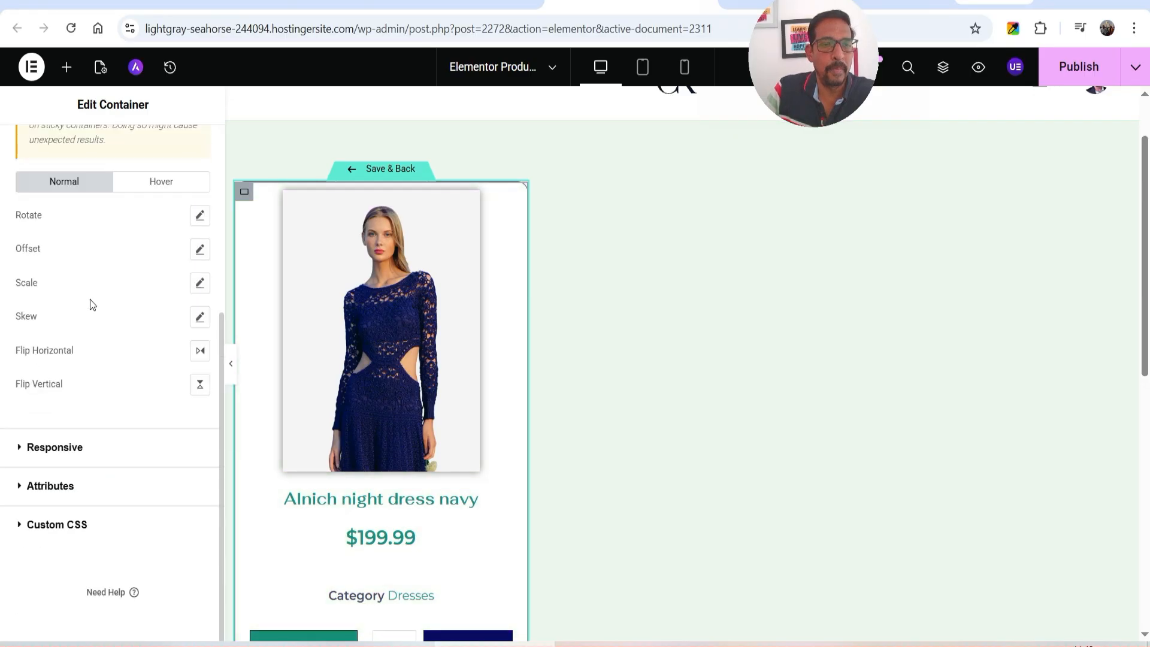
left_click(168, 182)
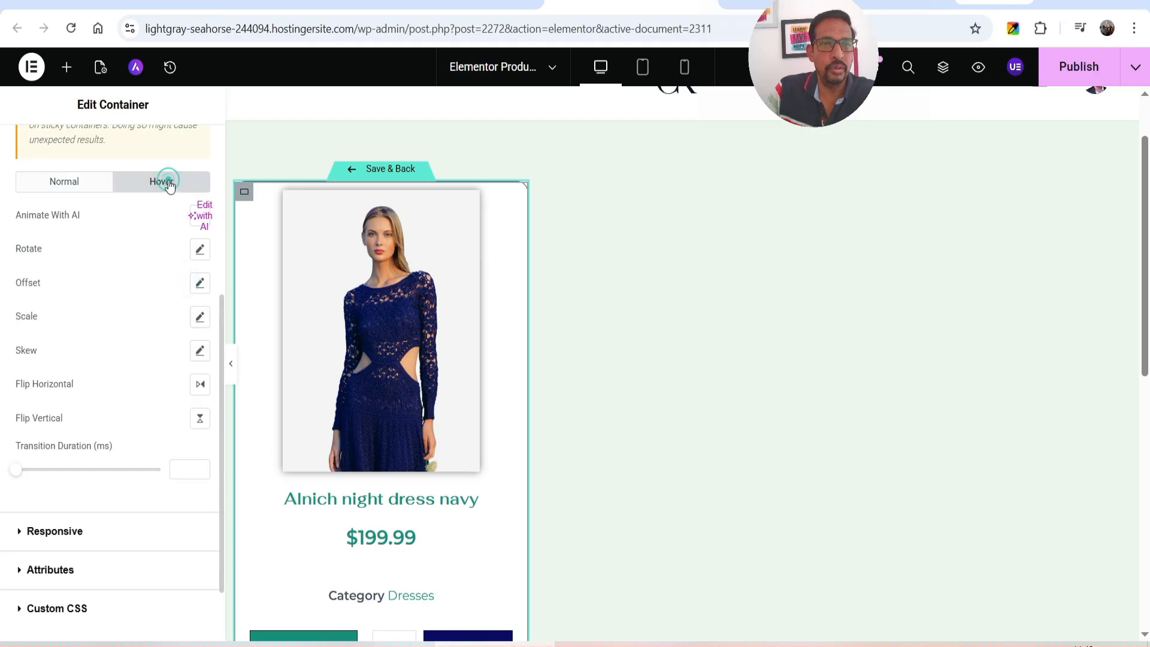
left_click(201, 317)
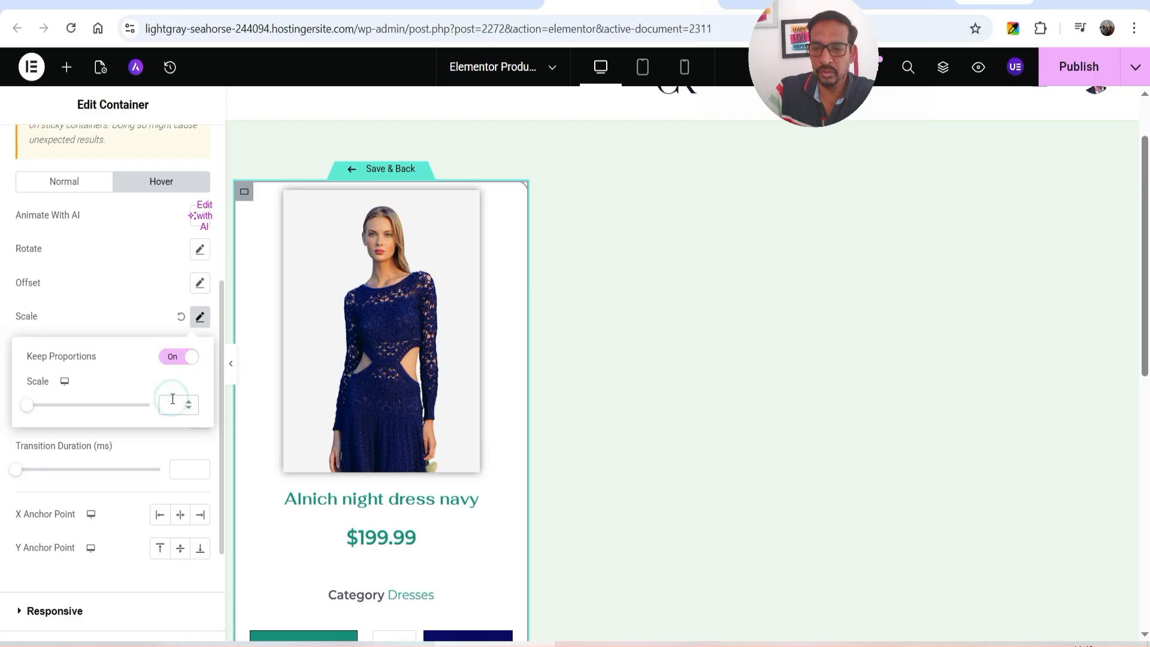
type("1.01")
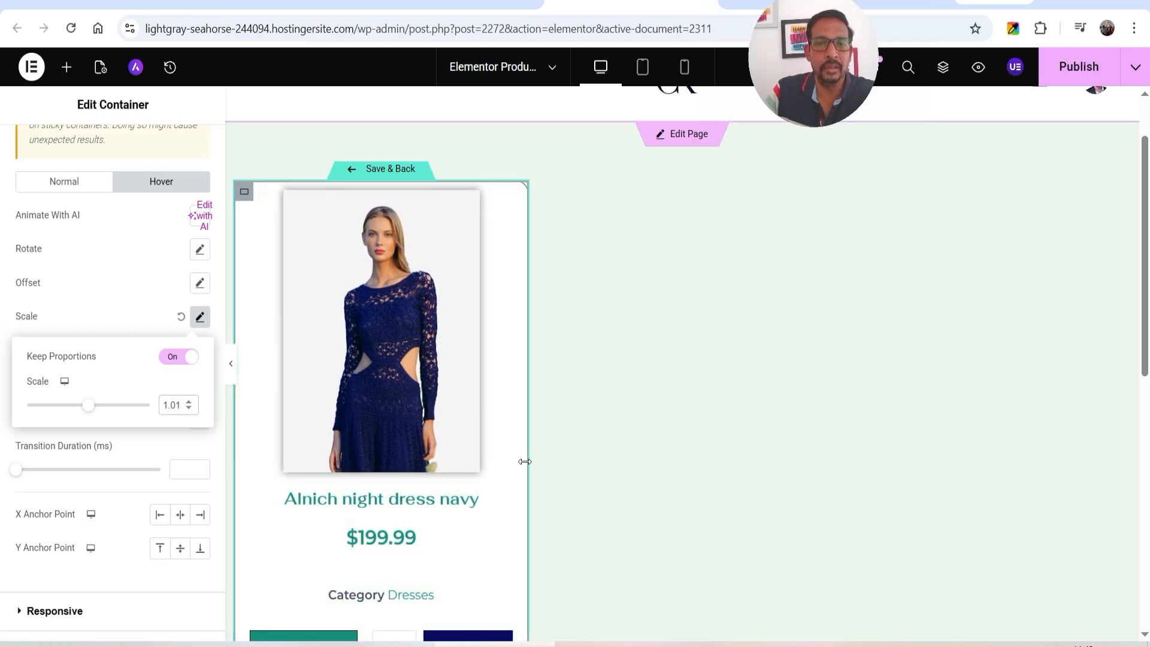
left_click(231, 363)
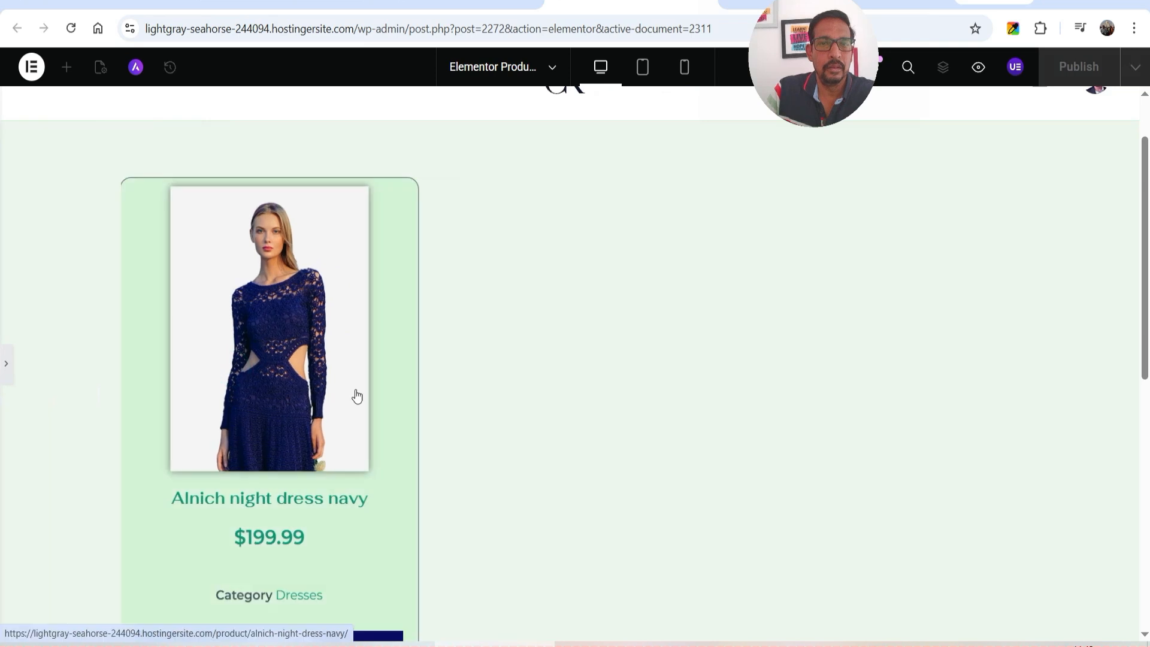
left_click(7, 361)
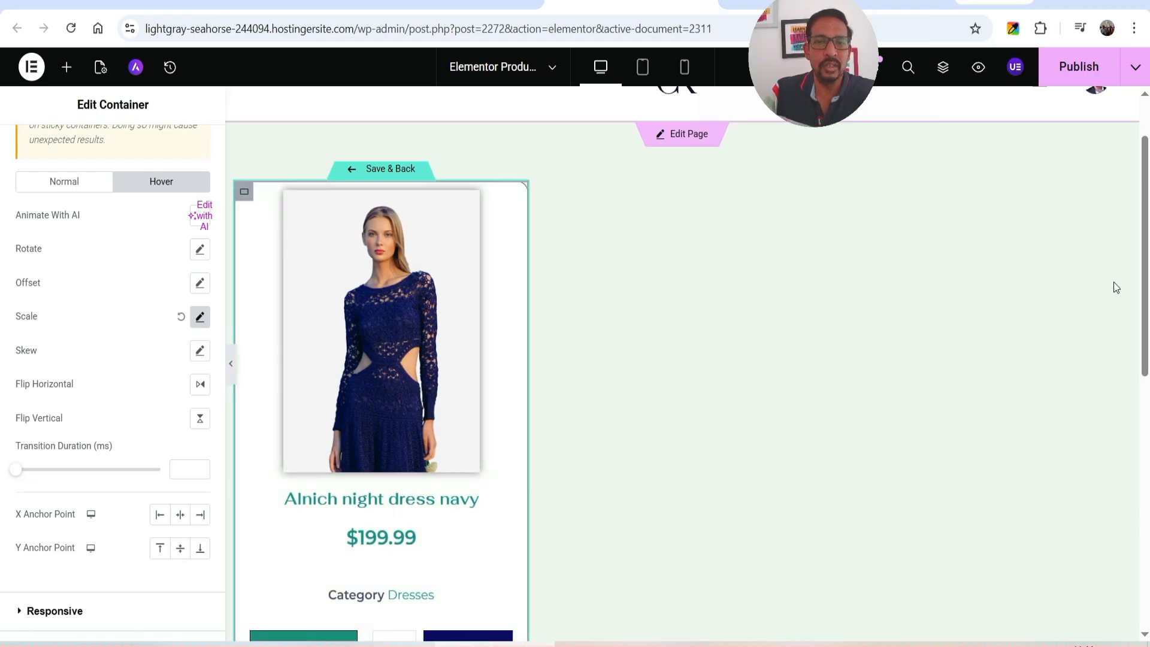
Save the card template to return to the Demo page, and select the Loop Carousel in the page structure.
left_click(384, 171)
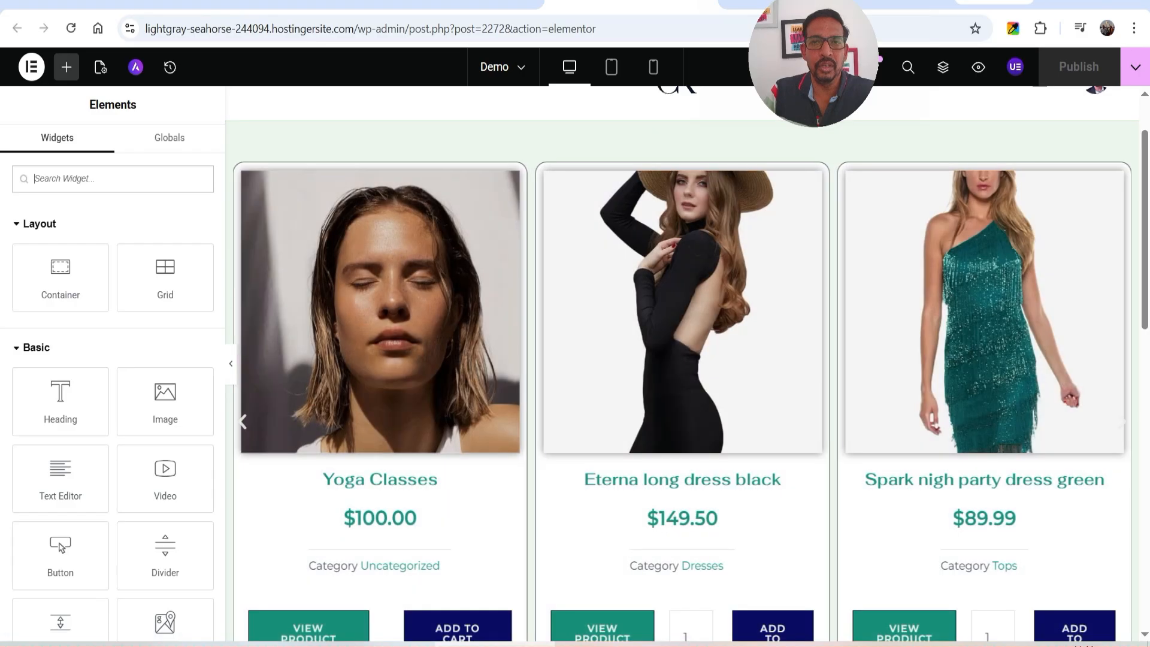
scroll(681, 363, "down", 3)
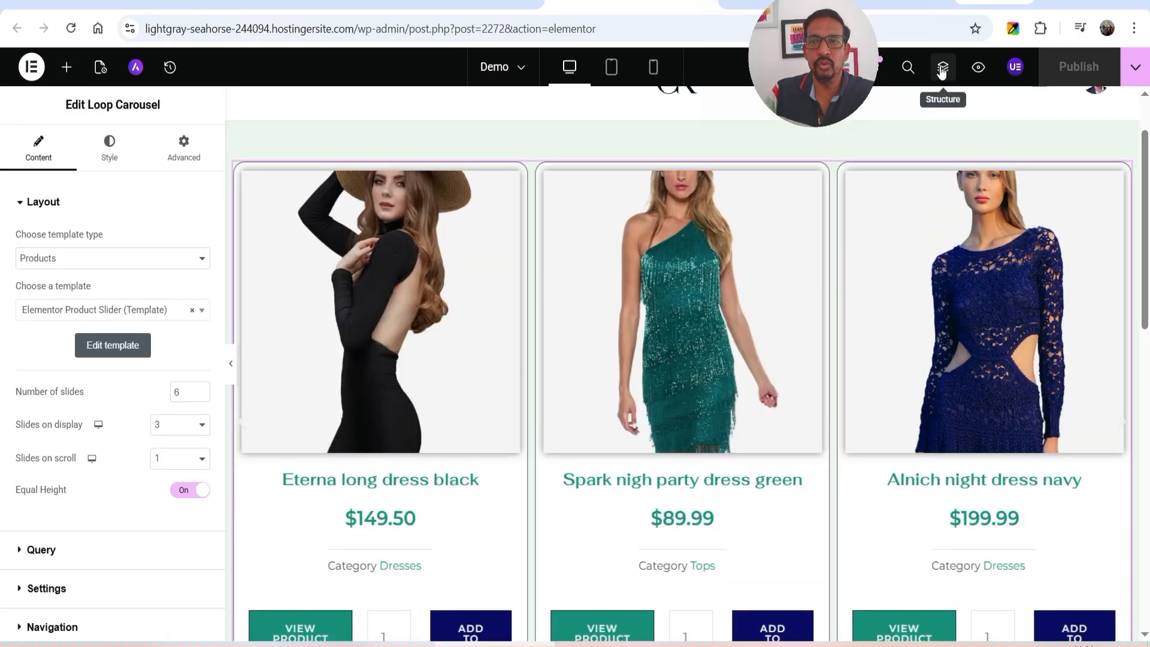
left_click(941, 69)
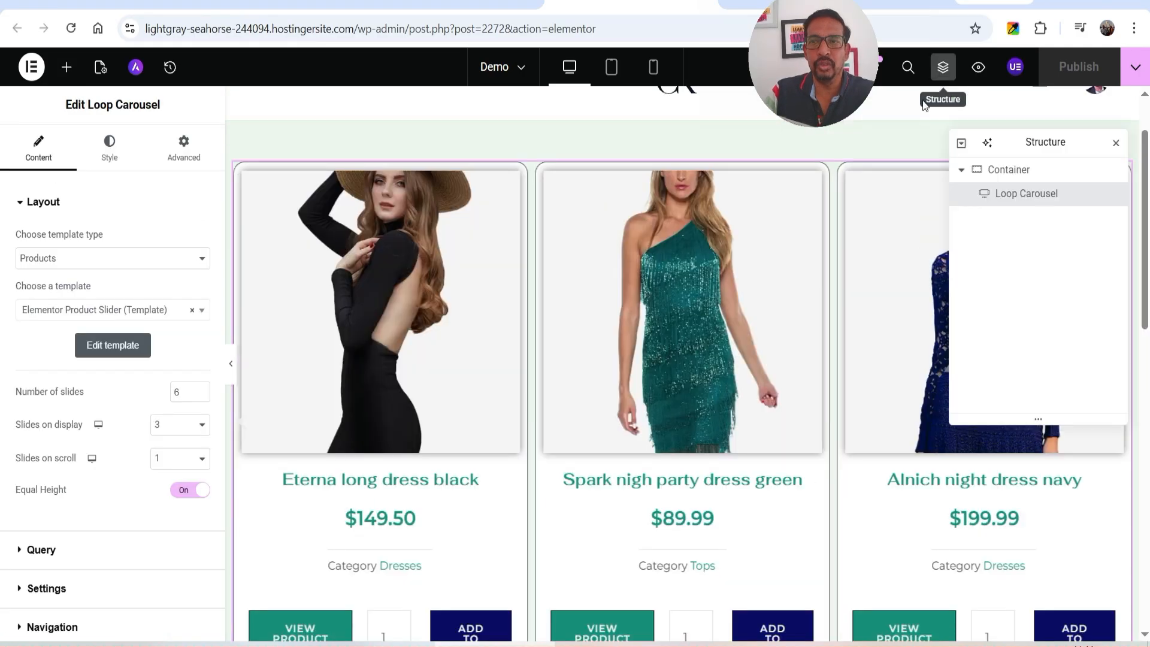
left_click(1003, 171)
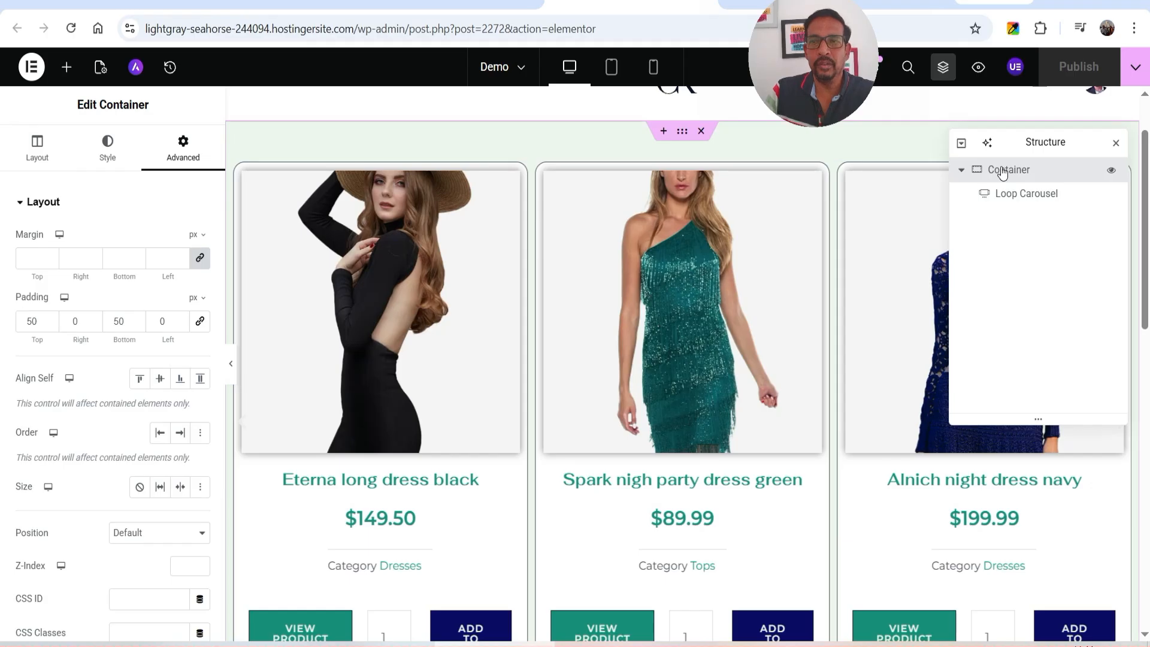
left_click(1040, 195)
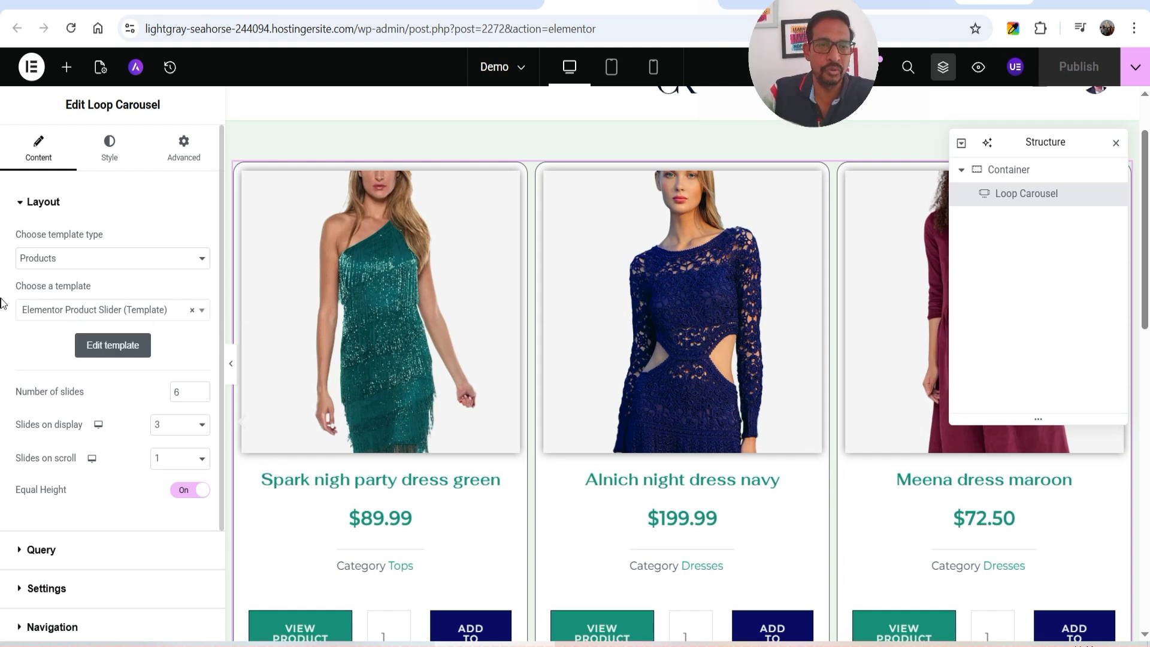
Set the Loop Carousel to 15 slides in total and 2 slides on scroll.
scroll(37, 251, "down", 3)
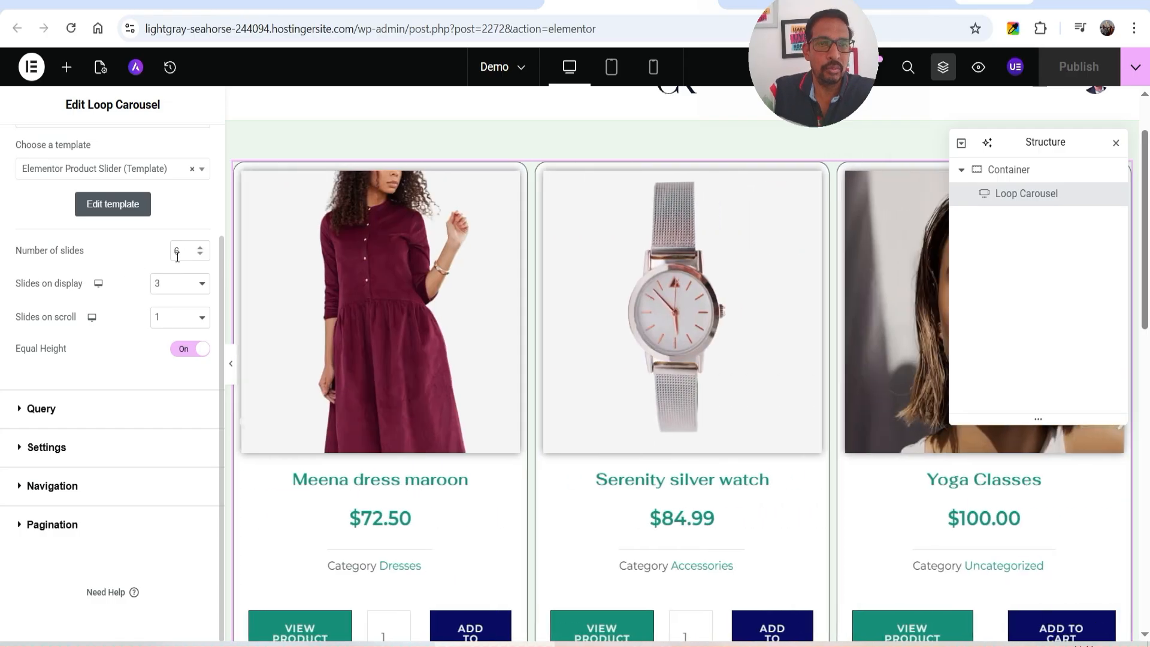
double_click(184, 250)
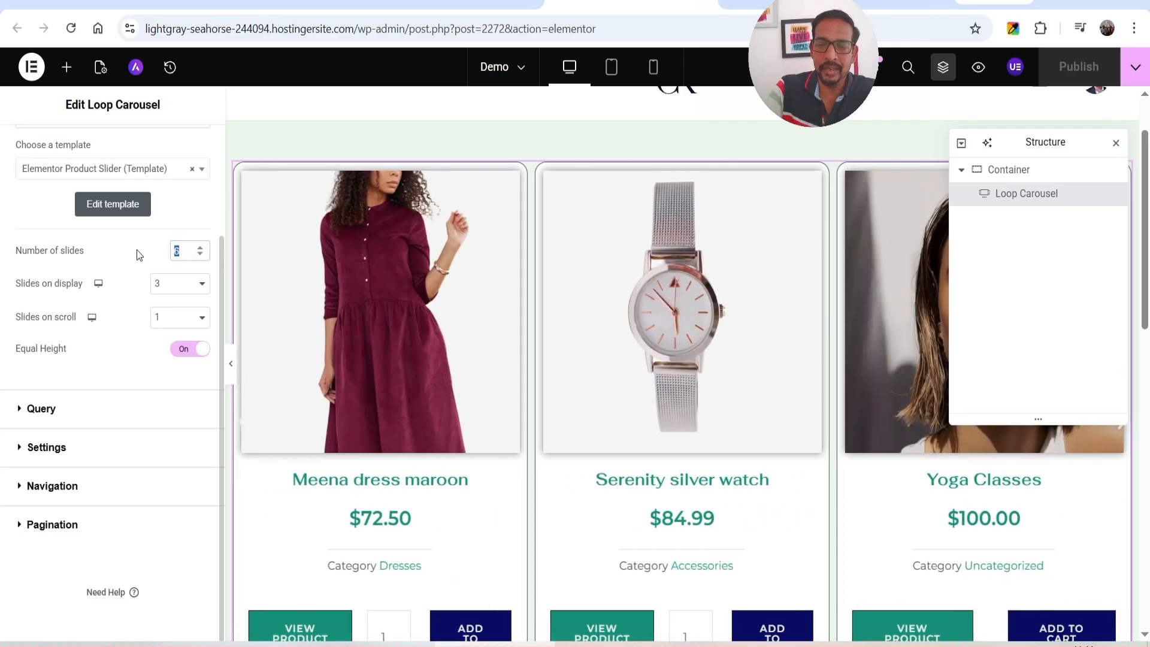
type("15")
scroll(20, 339, "down", 1)
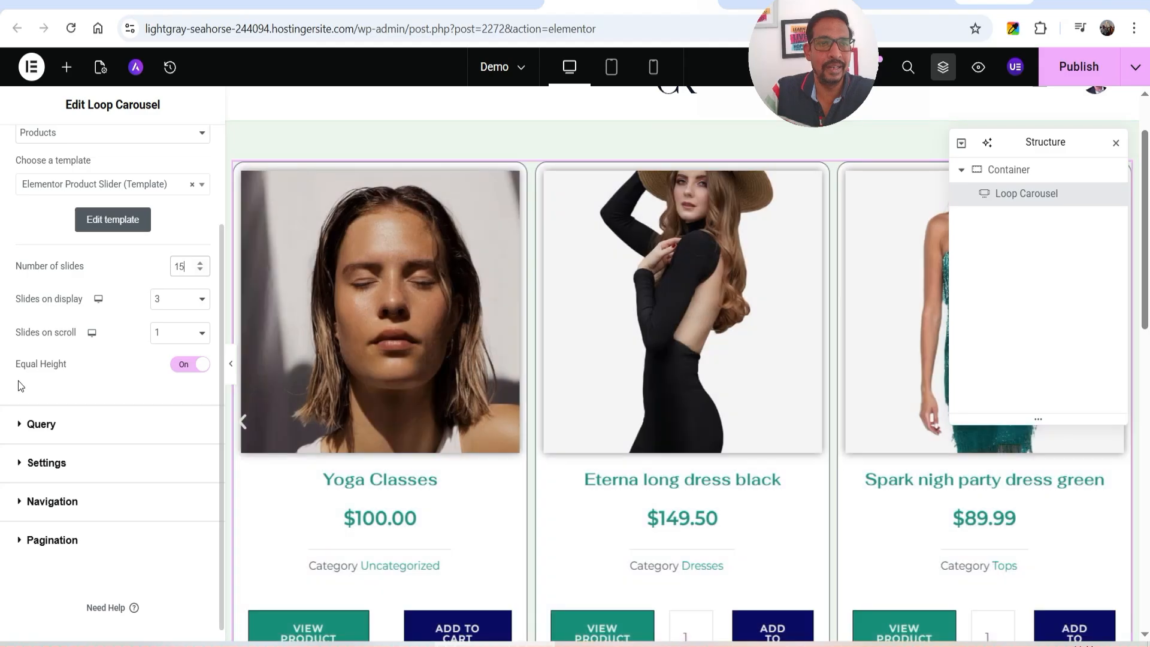
left_click(173, 334)
left_click(171, 376)
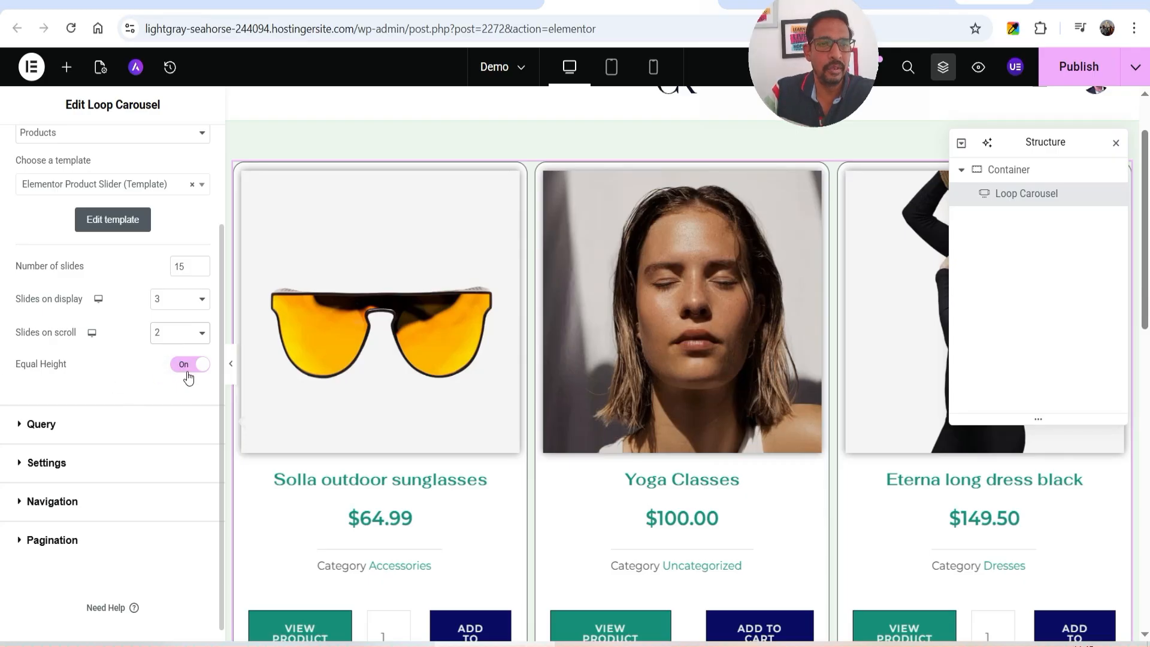
Try Current Query as the carousel's query source and switch back to Latest Products.
left_click(60, 421)
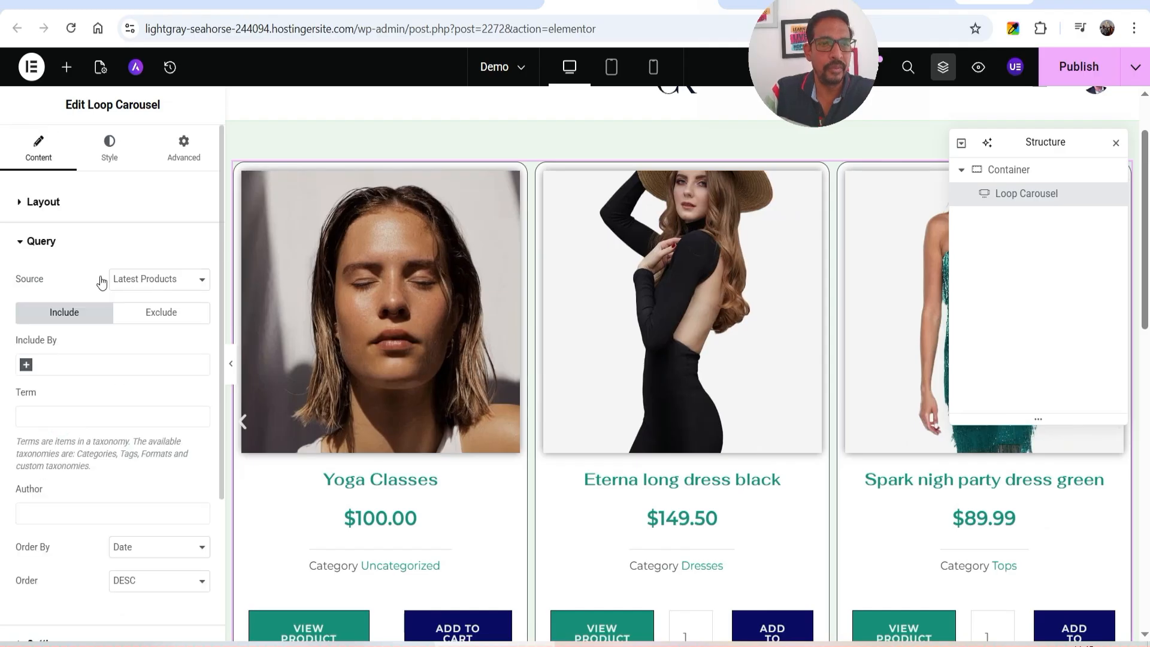
left_click(166, 281)
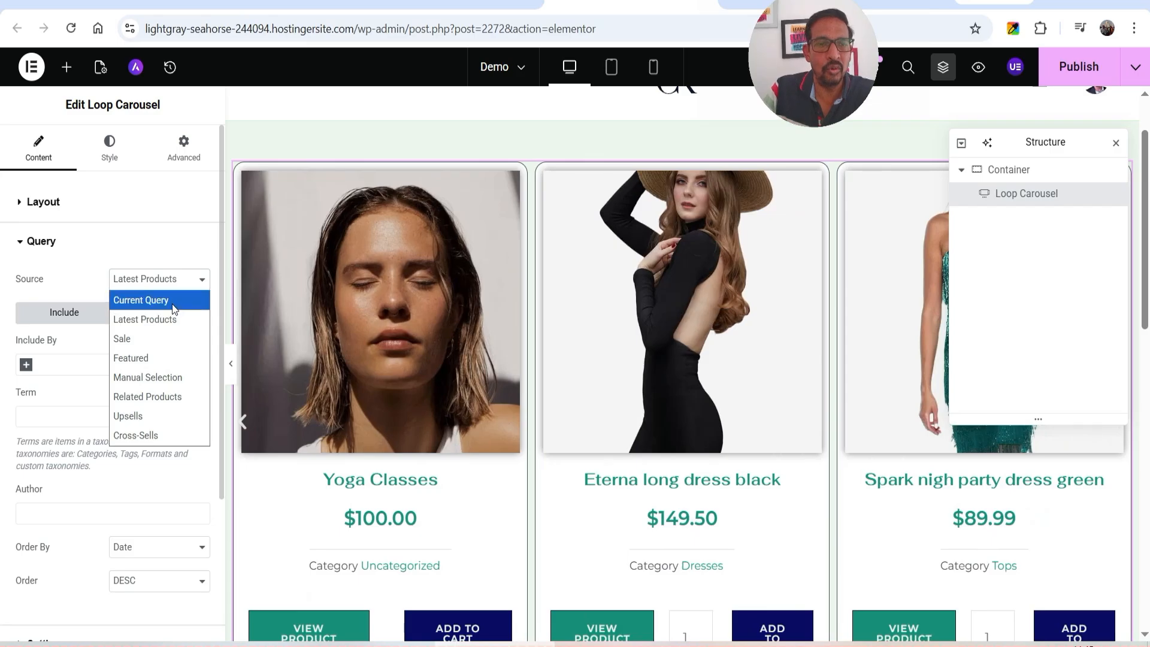
left_click(171, 304)
left_click(163, 278)
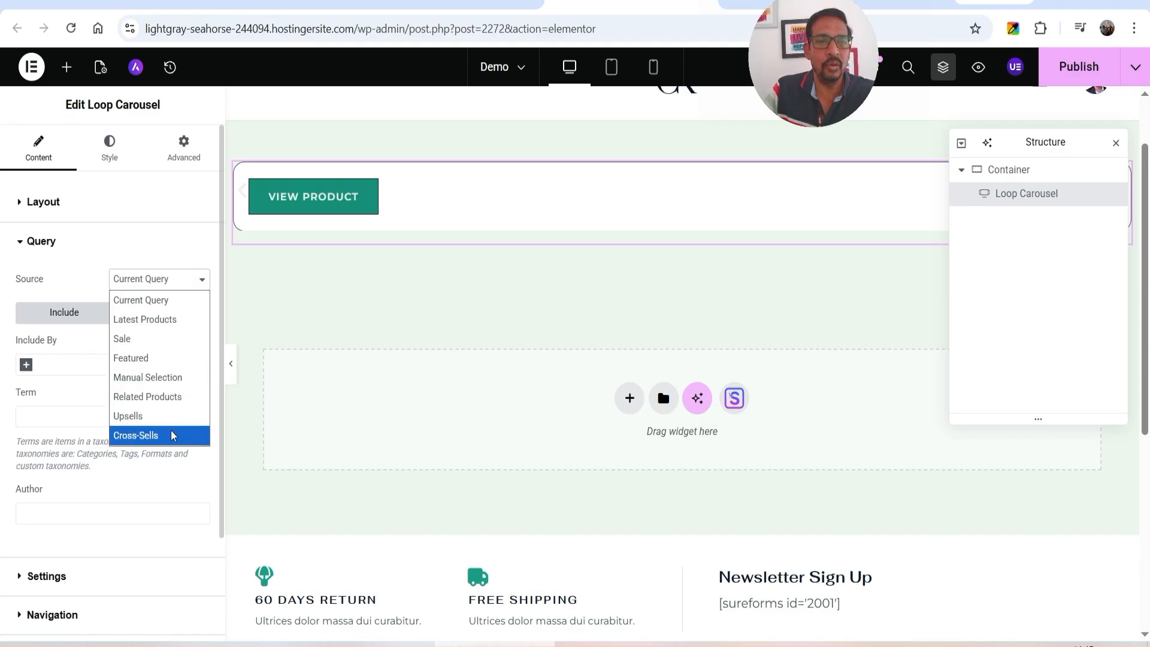
left_click(157, 321)
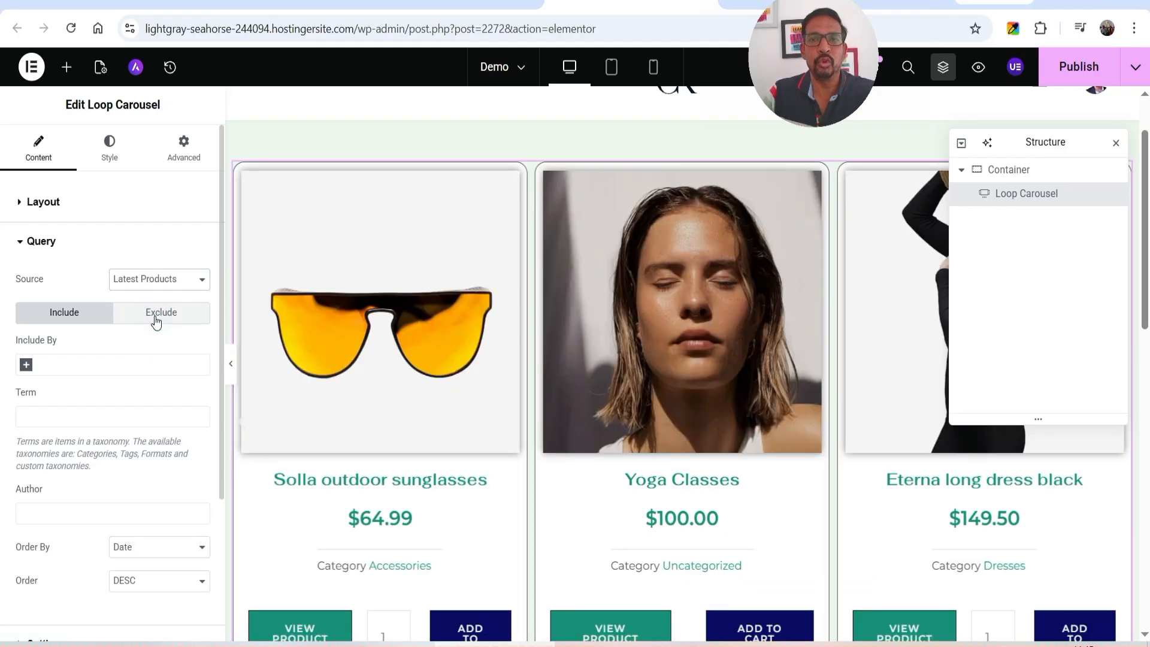
Set the carousel query to include products by Term, and open the Term field for entry.
scroll(53, 278, "down", 3)
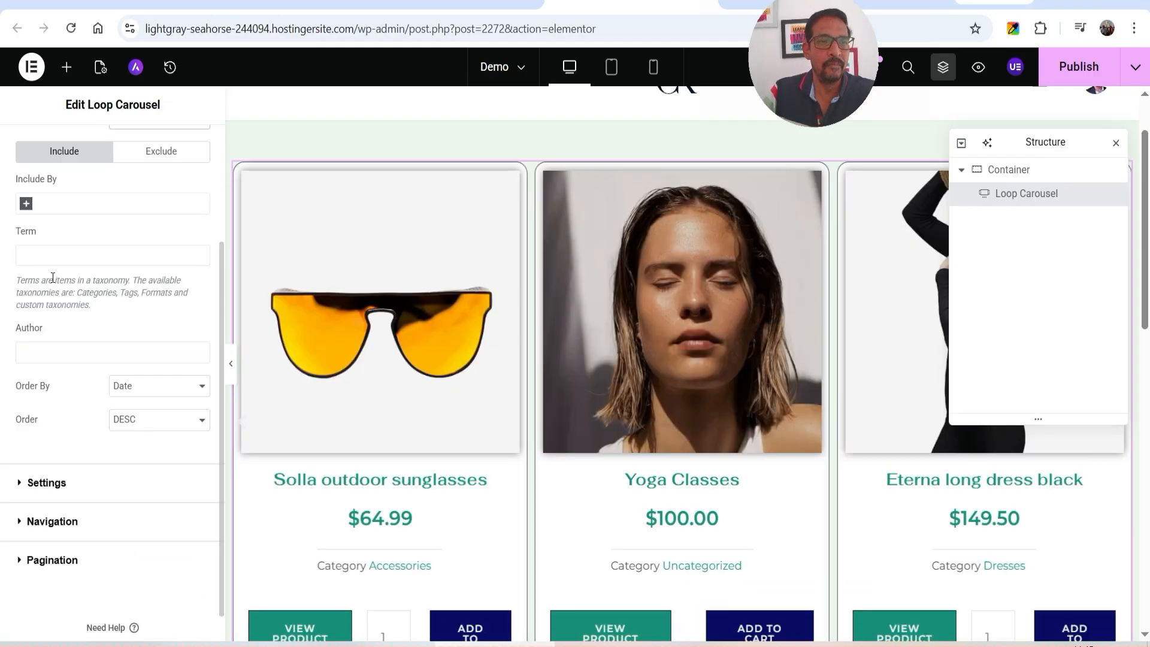
left_click(74, 202)
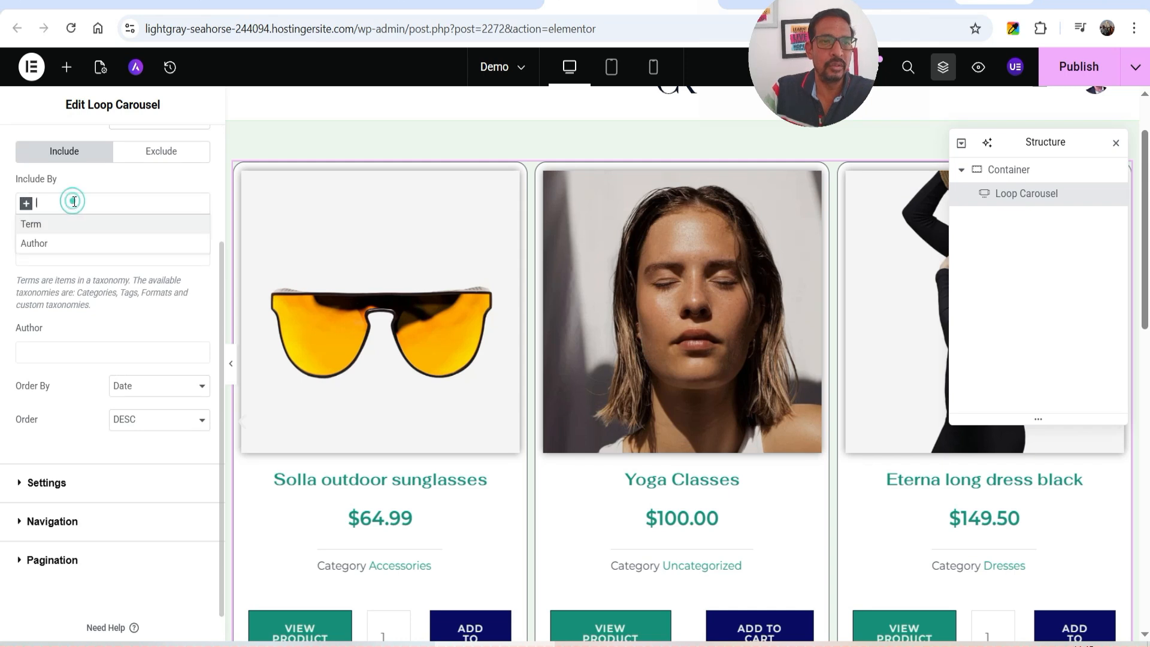
left_click(55, 223)
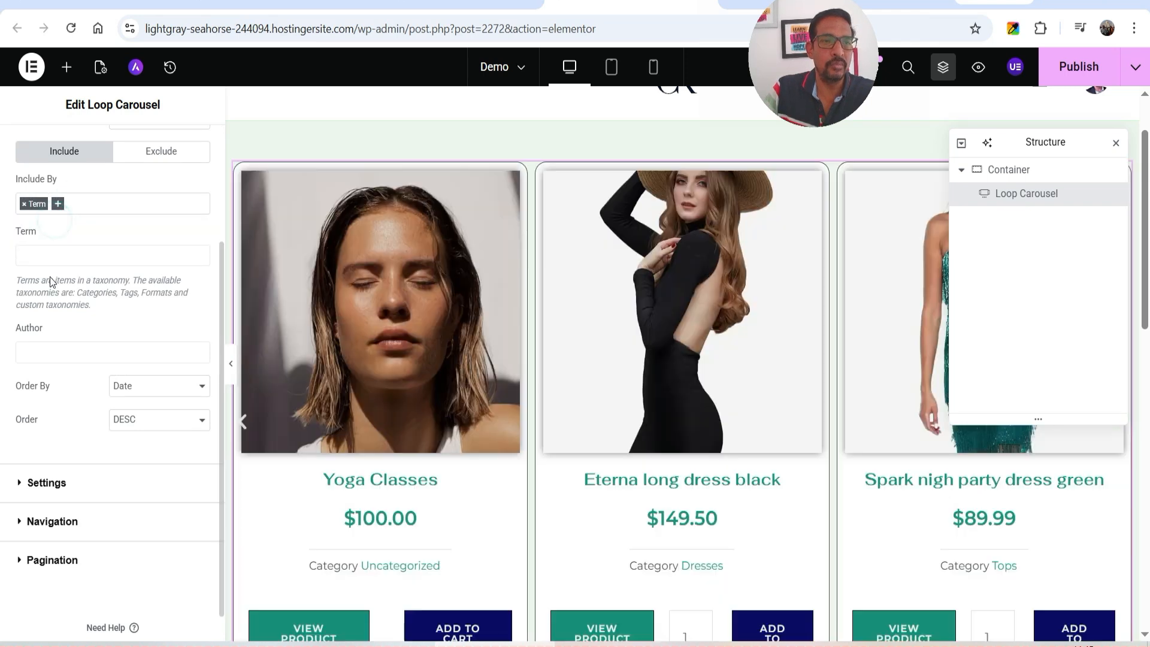
left_click(79, 256)
left_click(112, 257)
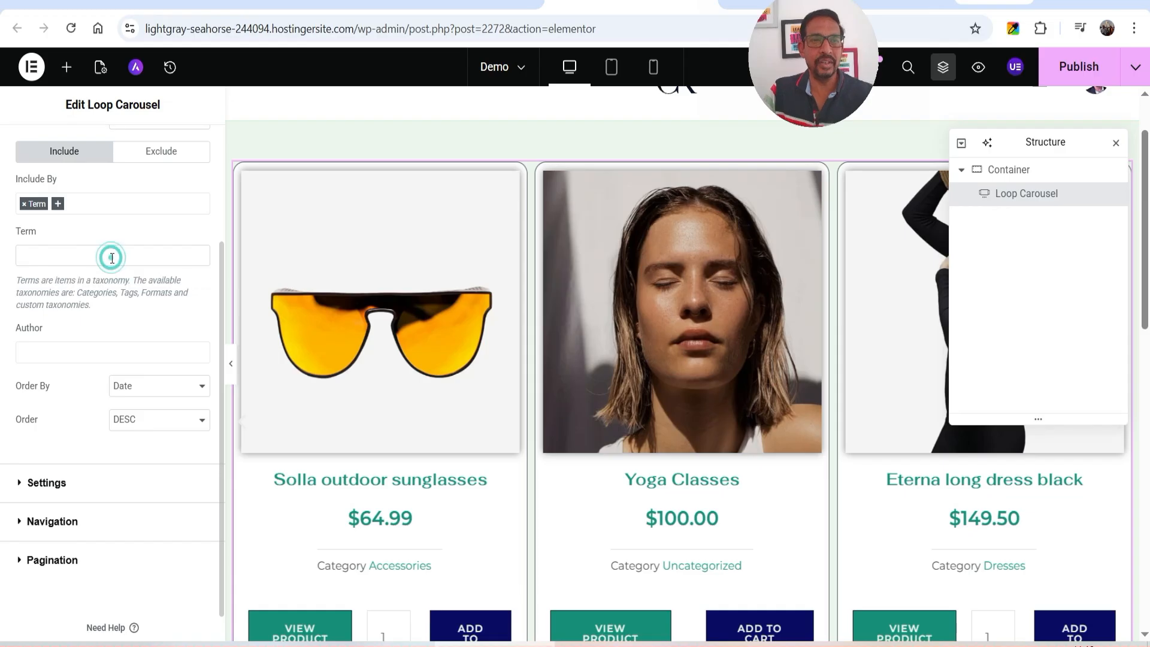
left_click(114, 258)
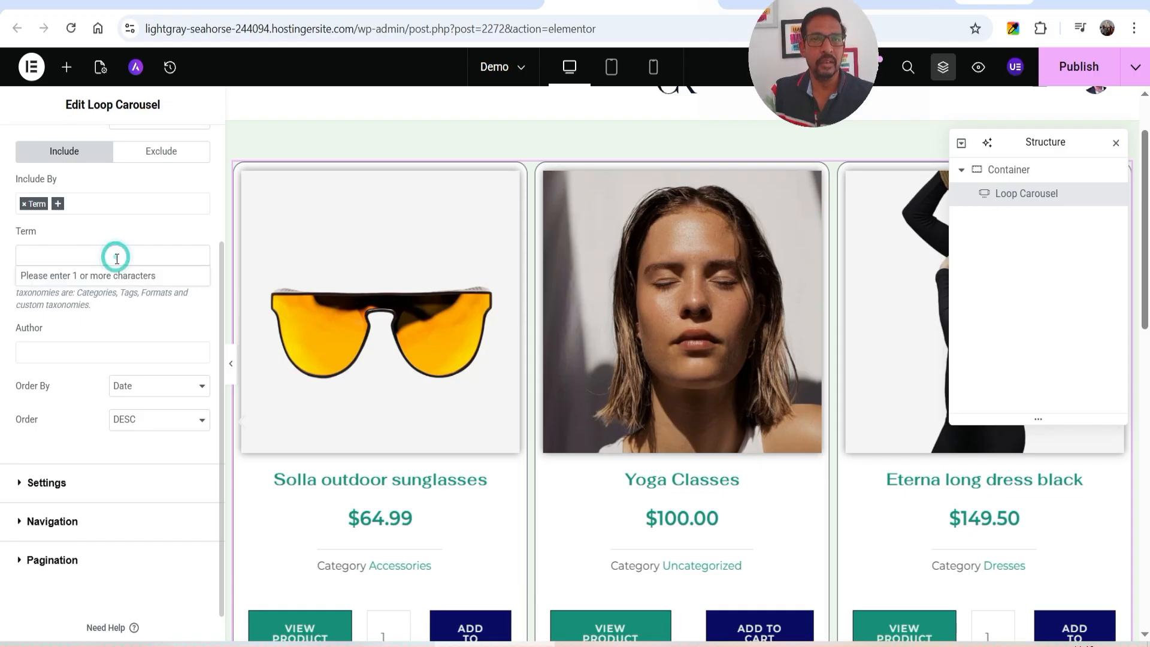
Switch to the WordPress Products admin page and look through the product categories for names usable as query terms.
left_click(37, 1)
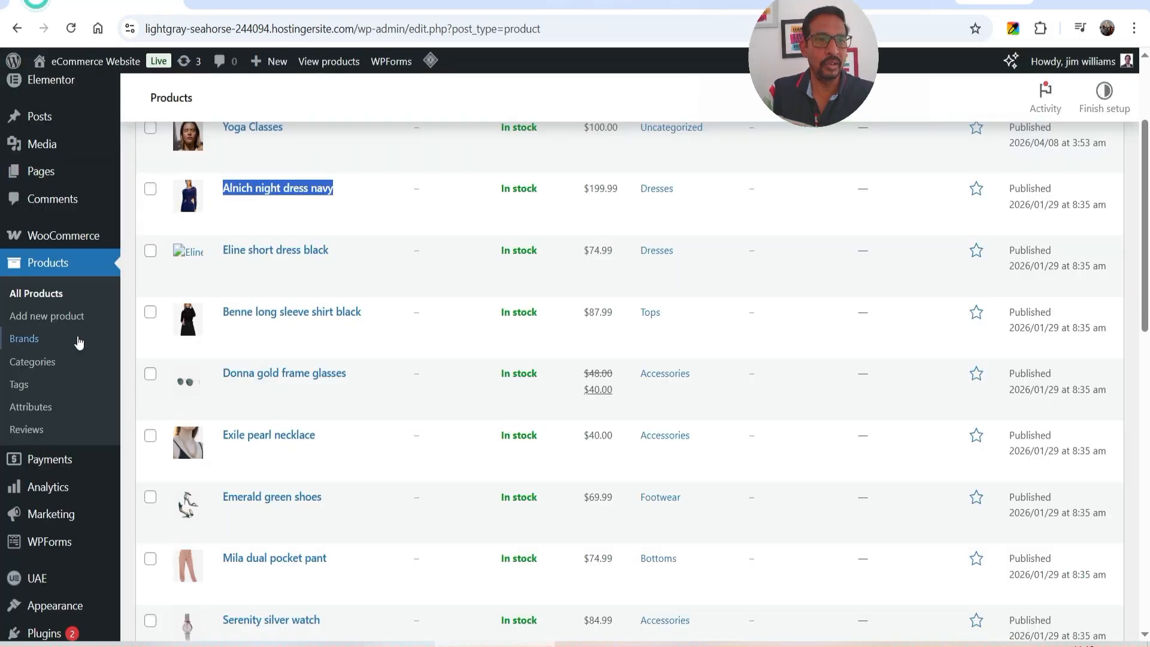
left_click(36, 362)
scroll(606, 293, "down", 4)
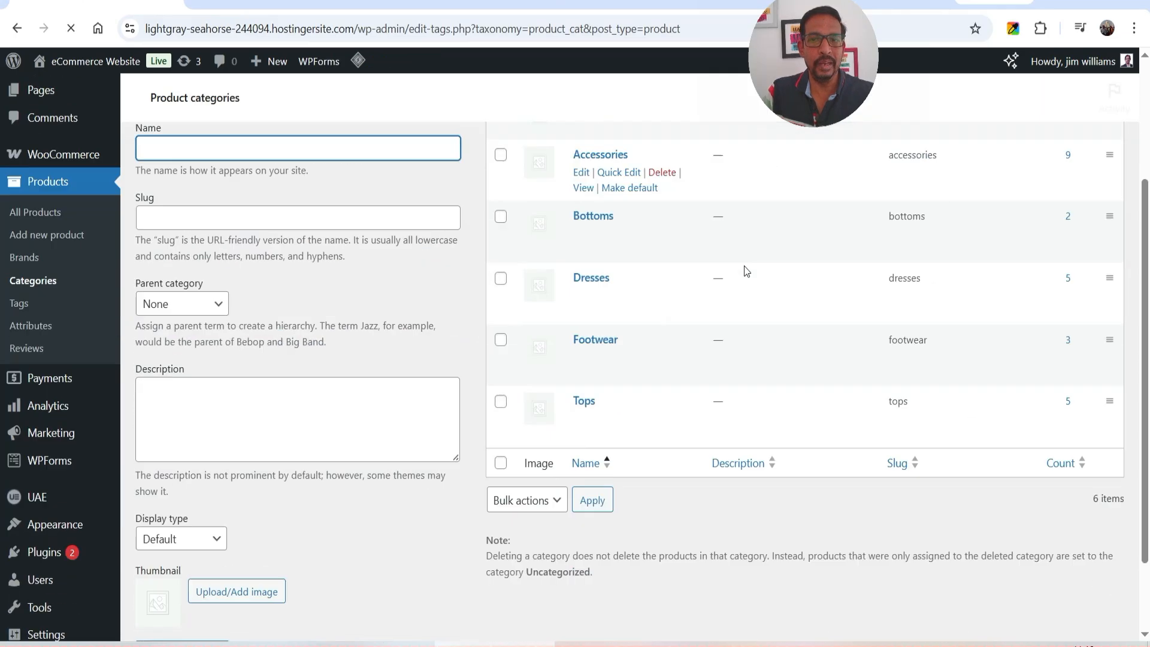
Return from the product categories page to the Elementor editor and remove Term from the carousel query's Include By field.
scroll(599, 300, "up", 2)
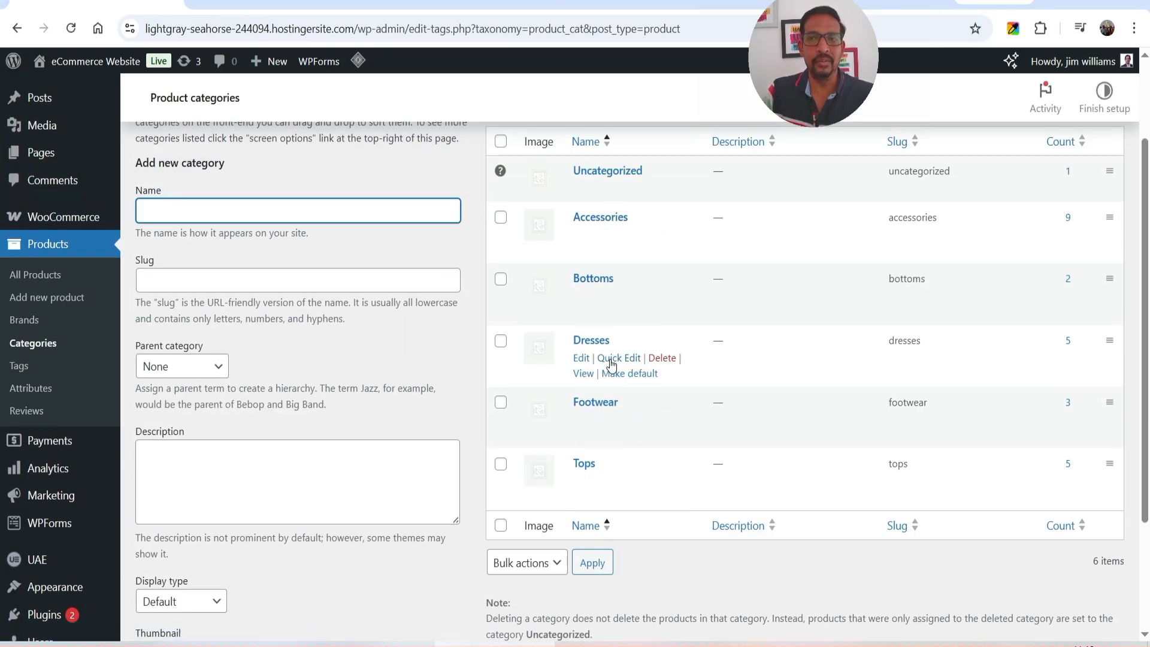
left_click(581, 7)
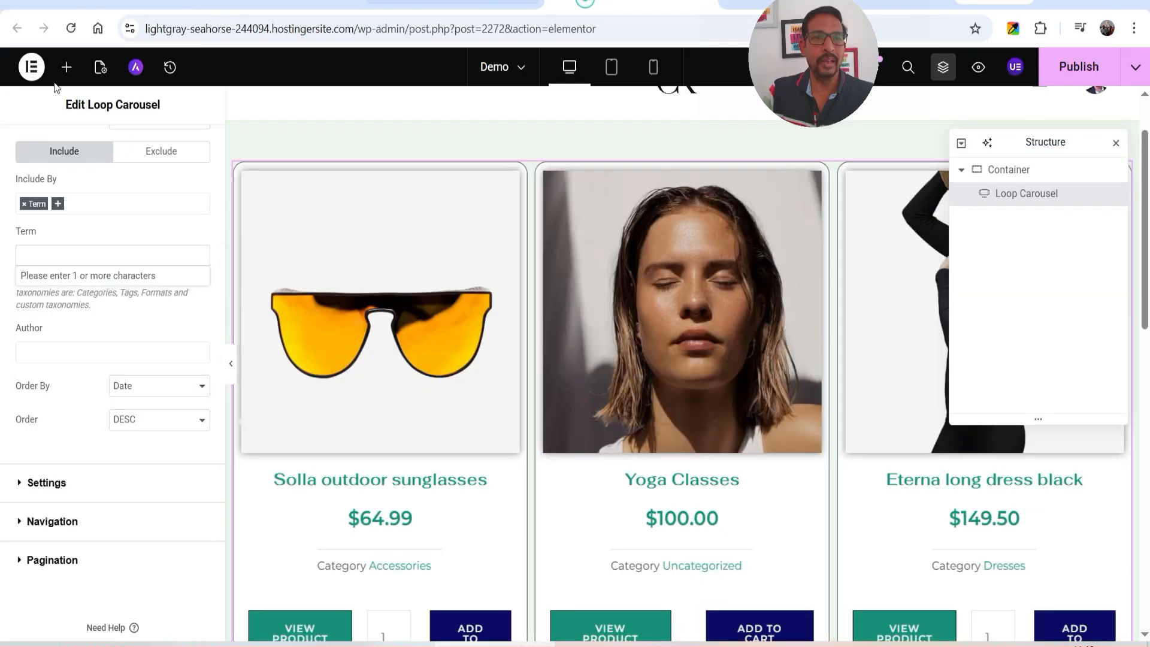
left_click(105, 255)
left_click(139, 254)
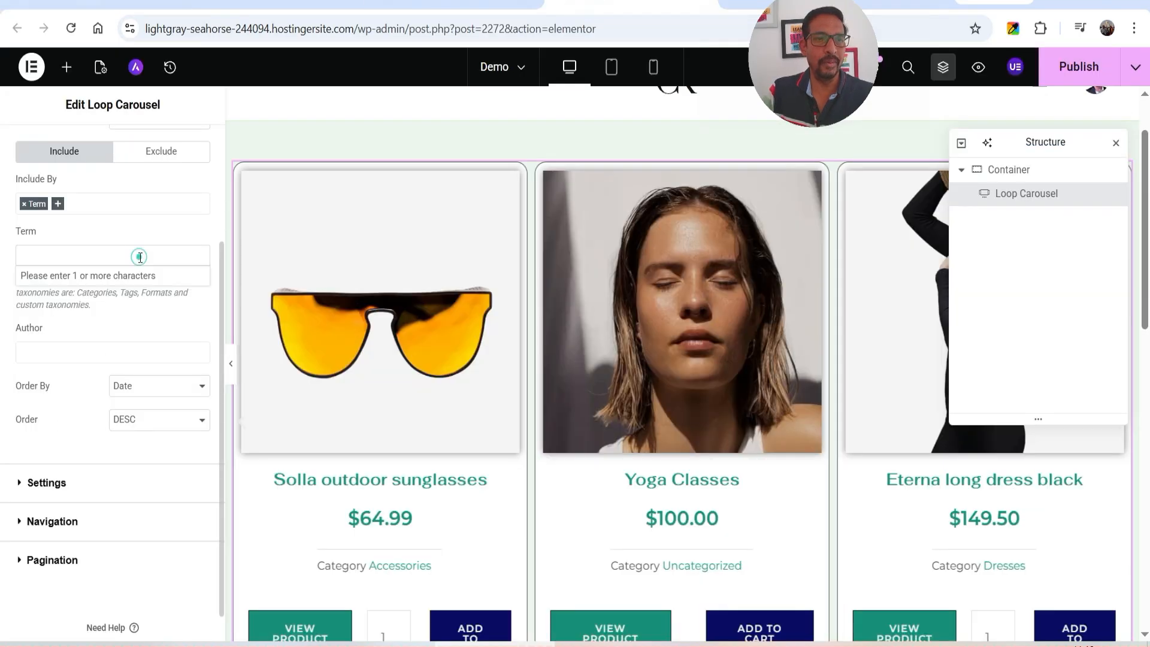
left_click(176, 254)
left_click(24, 204)
left_click(60, 225)
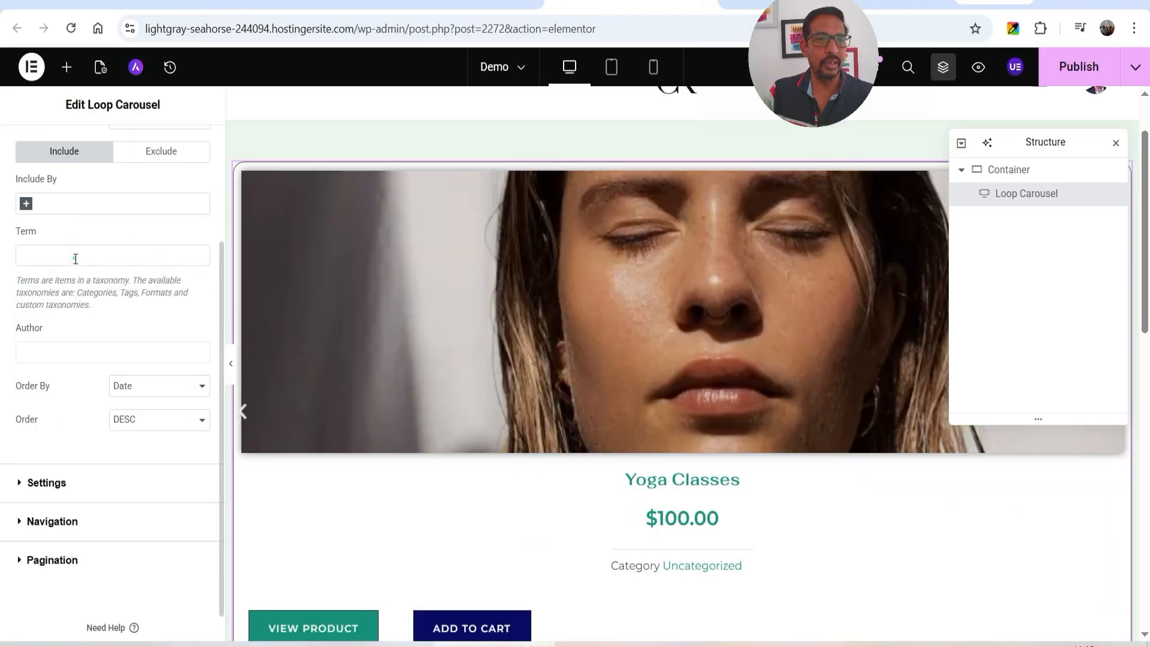
Search the query's Term field for "acce" and add Product categories: Accessories.
left_click(74, 259)
left_click(65, 258)
left_click(53, 255)
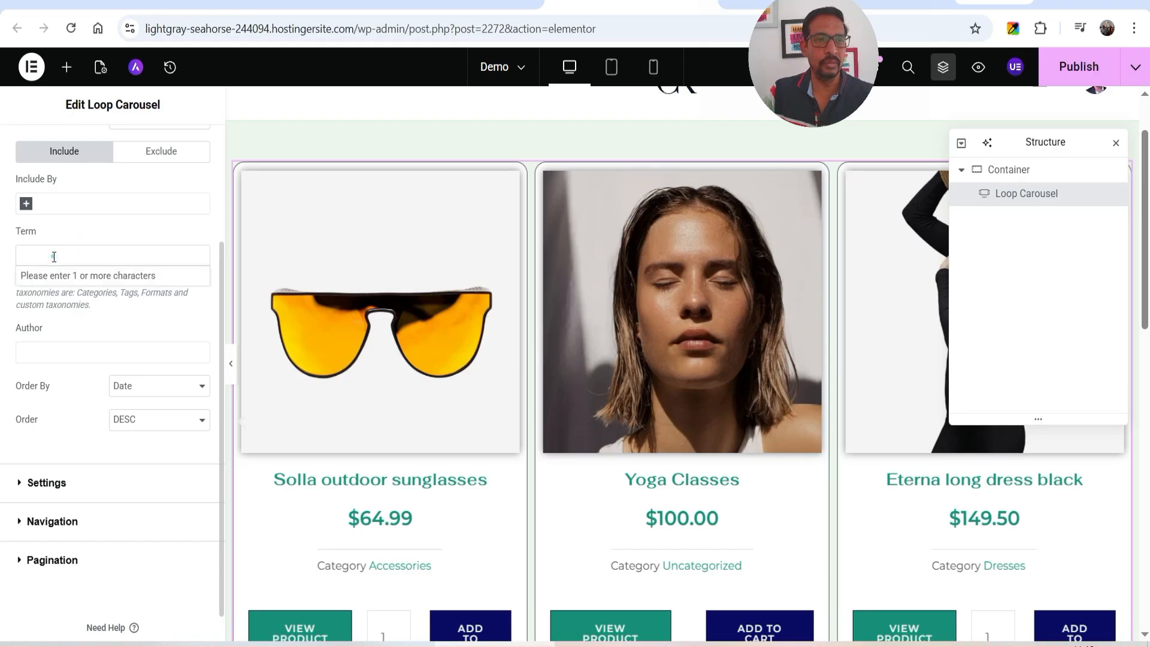
left_click(53, 254)
type("acce")
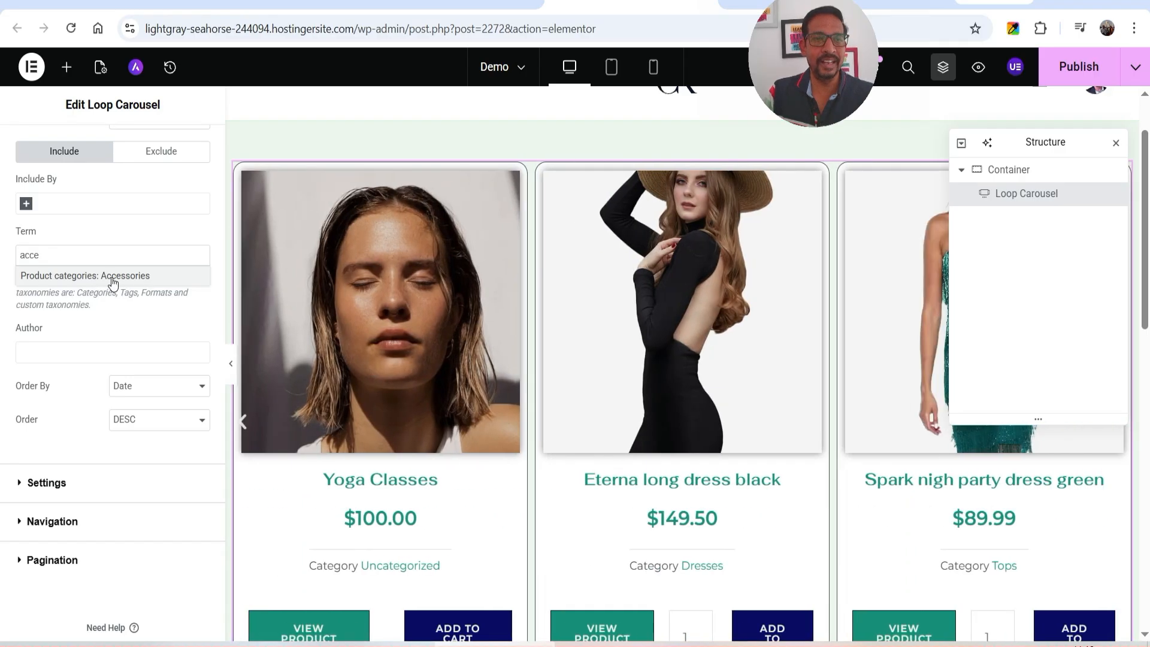
left_click(113, 278)
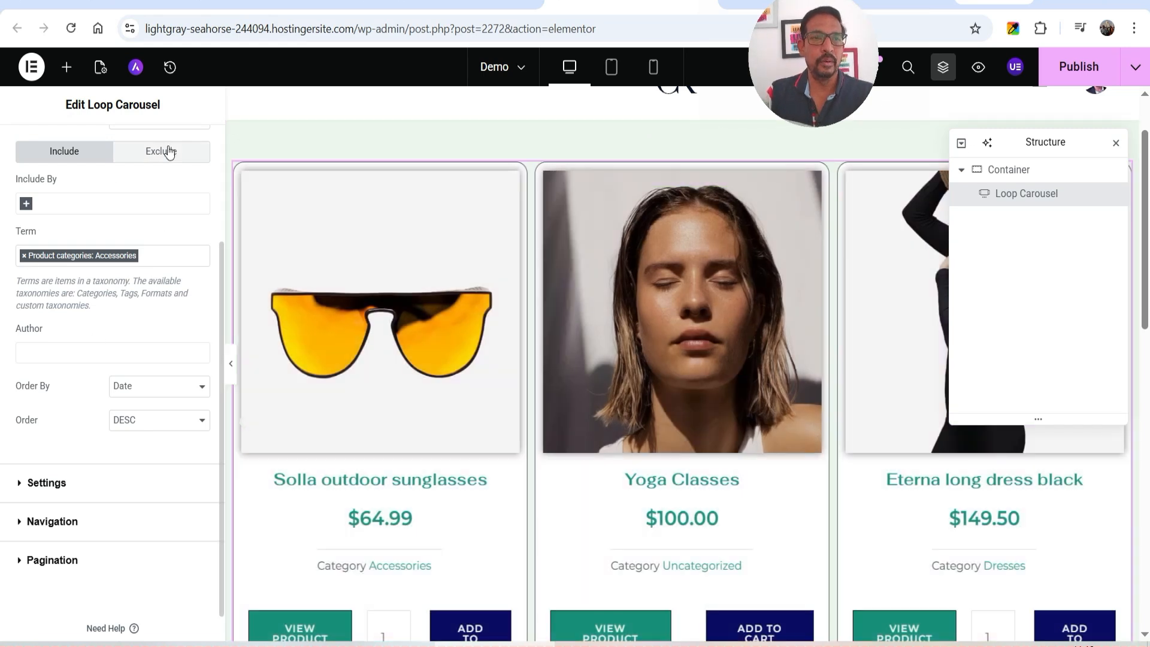
Check the query's Exclude options, return to Include and remove the Accessories category from the Term field.
left_click(165, 148)
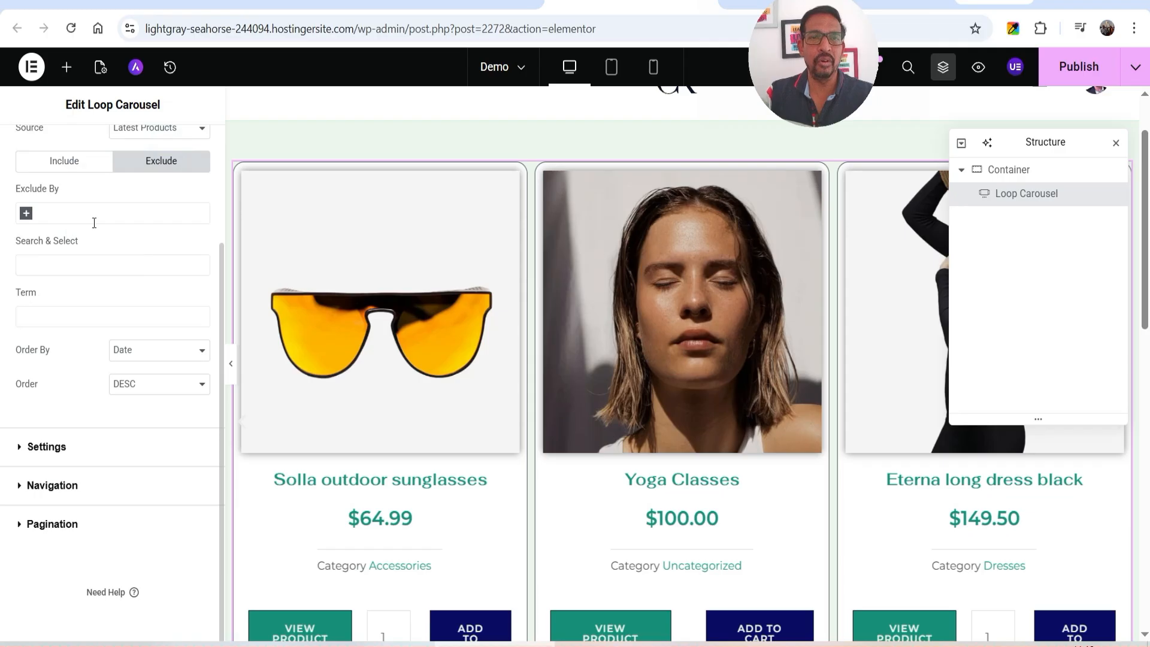
left_click(64, 160)
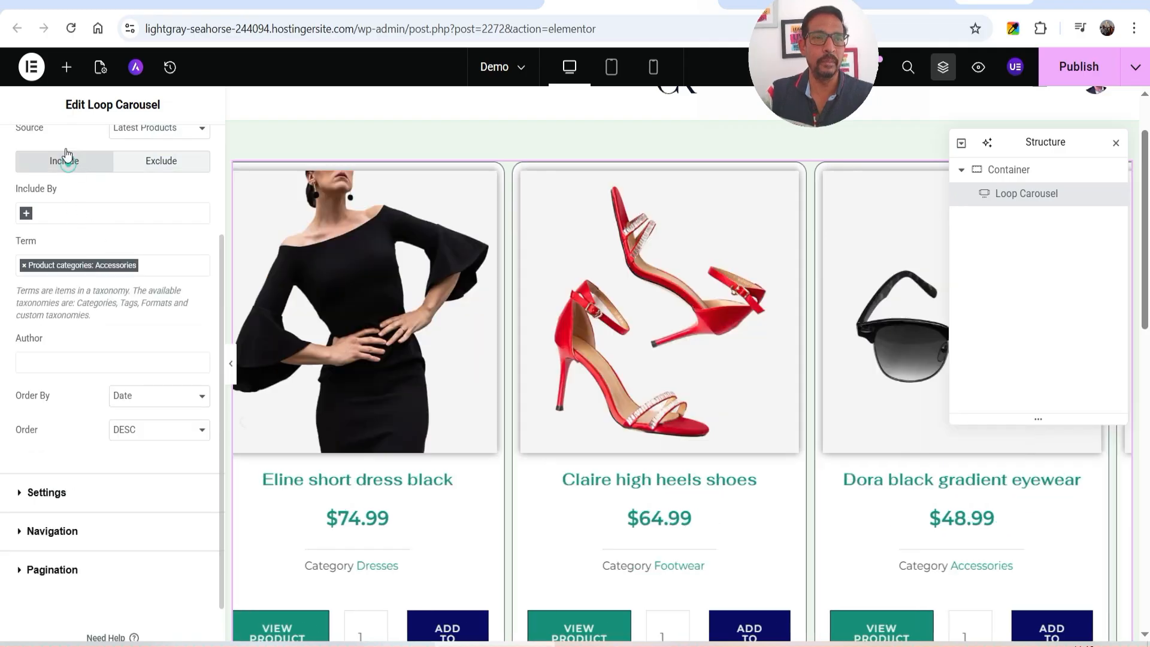
left_click(24, 265)
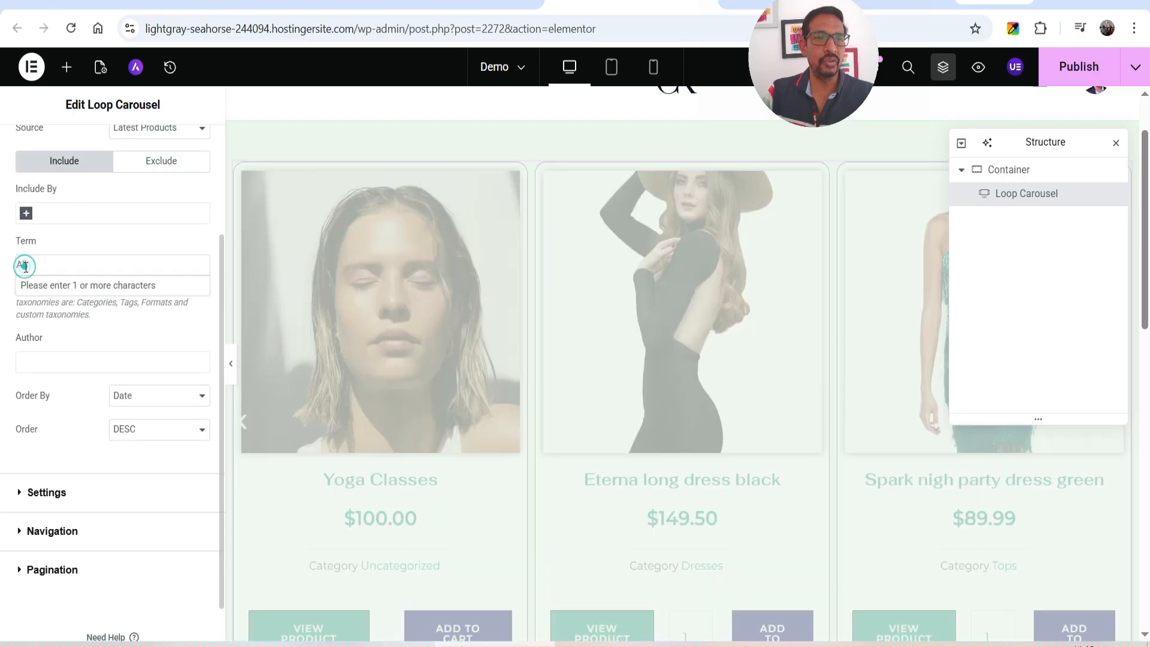
left_click(70, 242)
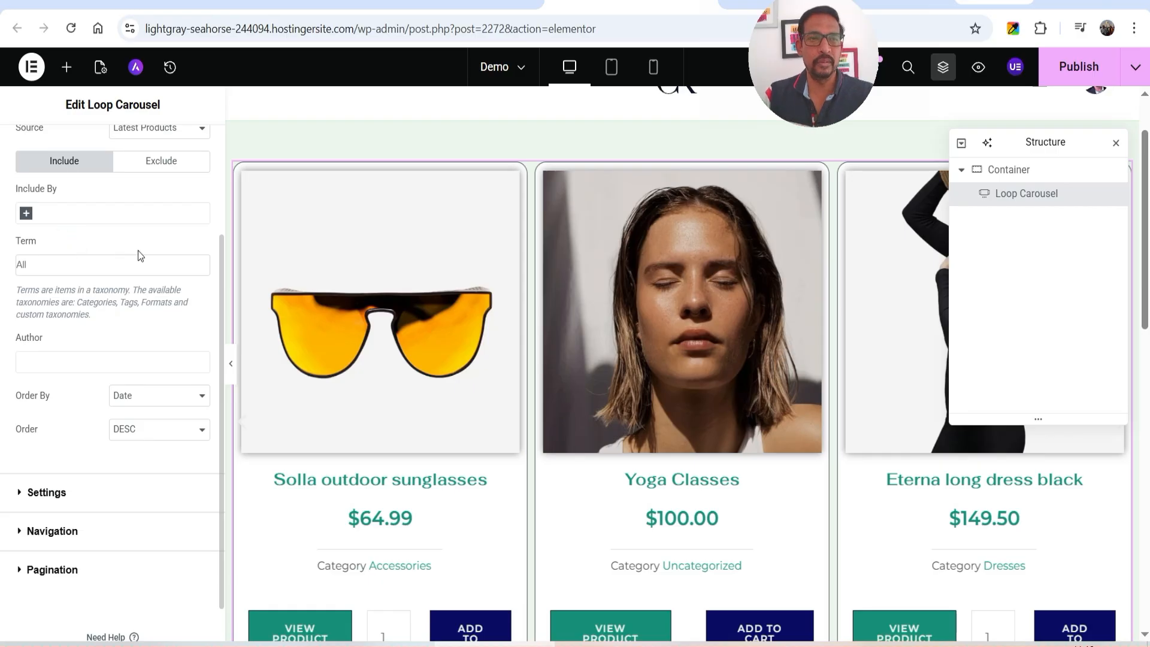
Review the query's Order options and the carousel's Settings, including autoplay, scroll speed, infinite scroll and direction.
scroll(137, 250, "down", 1)
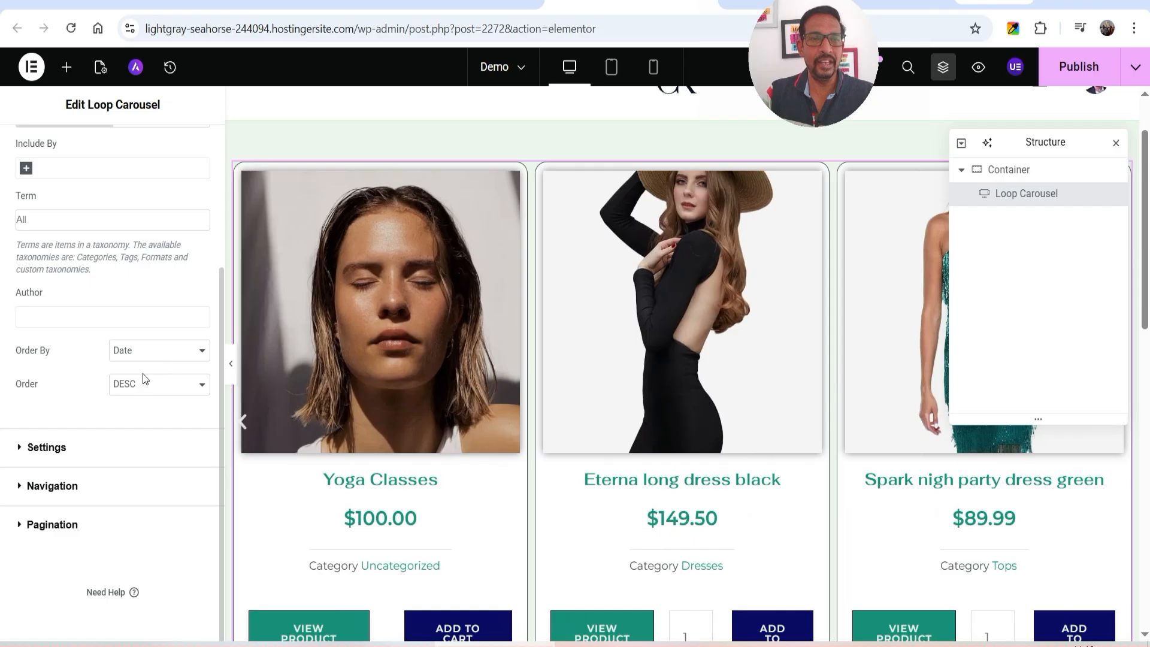
left_click(151, 398)
left_click(147, 385)
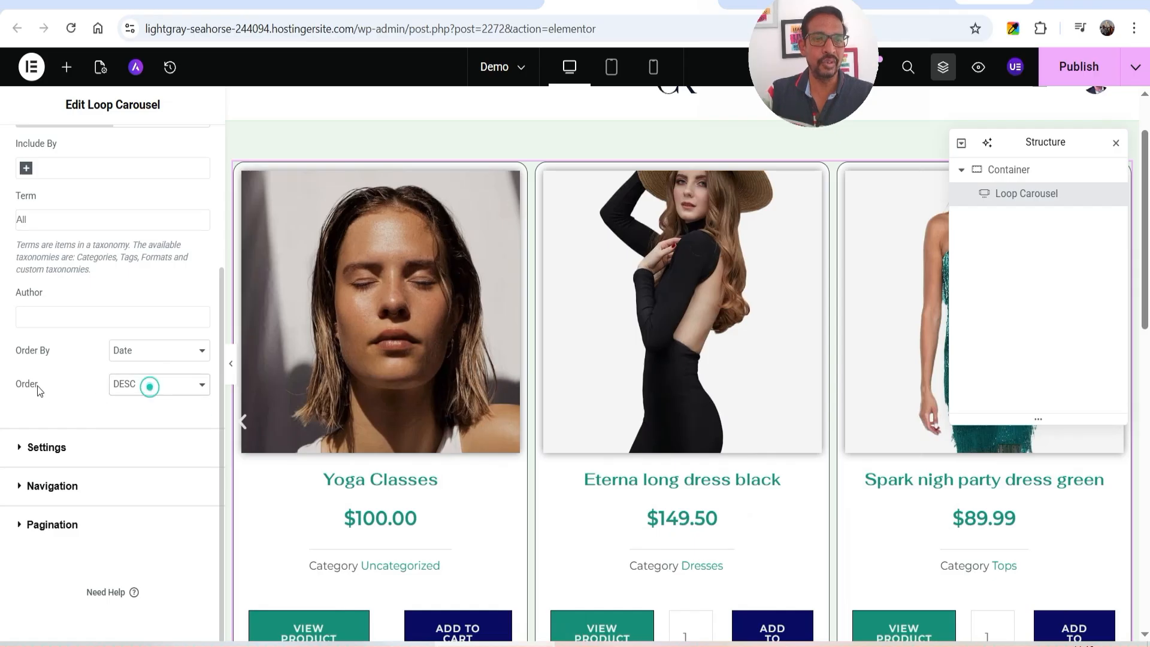
left_click(46, 447)
scroll(92, 280, "down", 2)
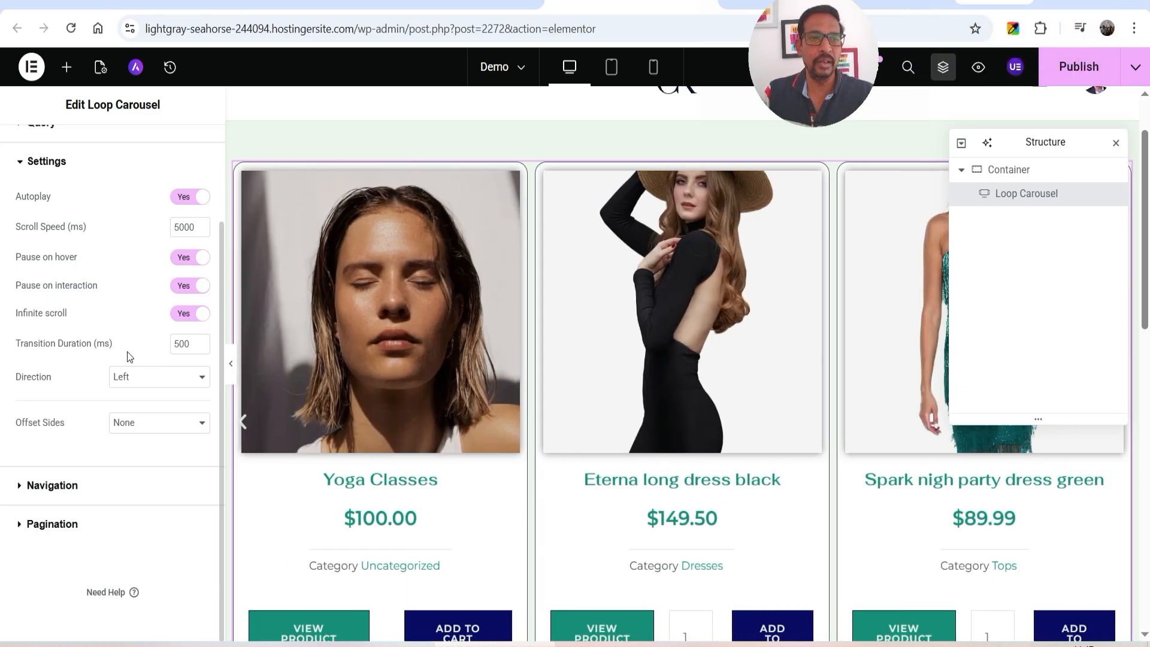
left_click(134, 375)
left_click(136, 376)
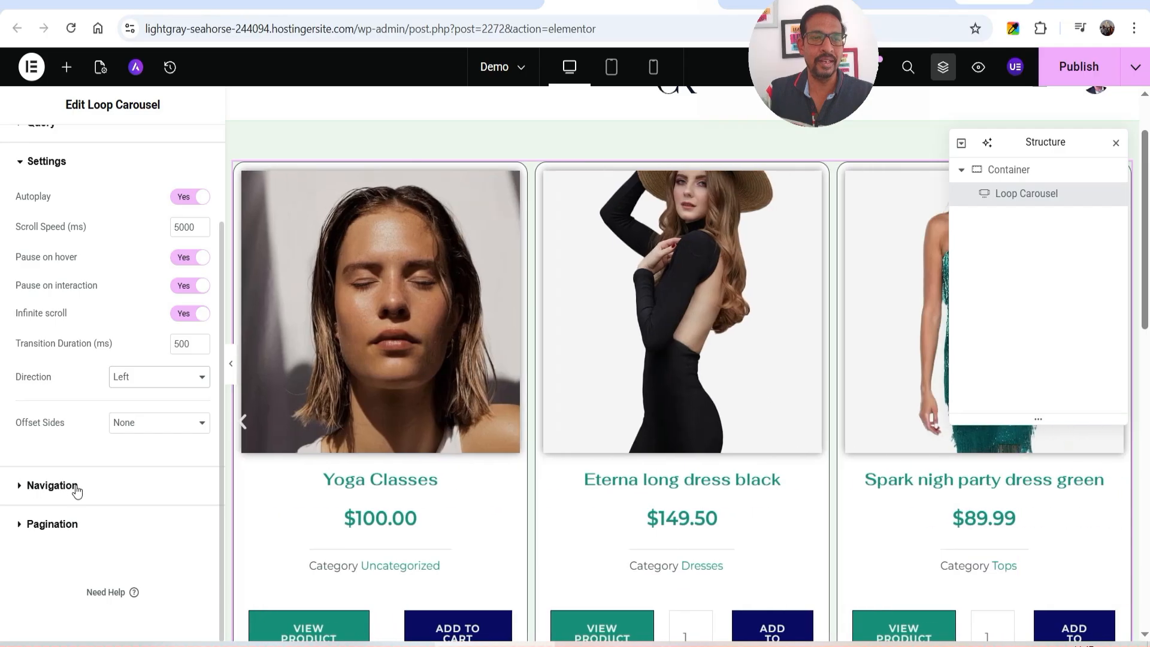
Close the Structure panel and review the carousel's Navigation arrow options and Pagination types.
left_click(52, 485)
scroll(96, 324, "down", 3)
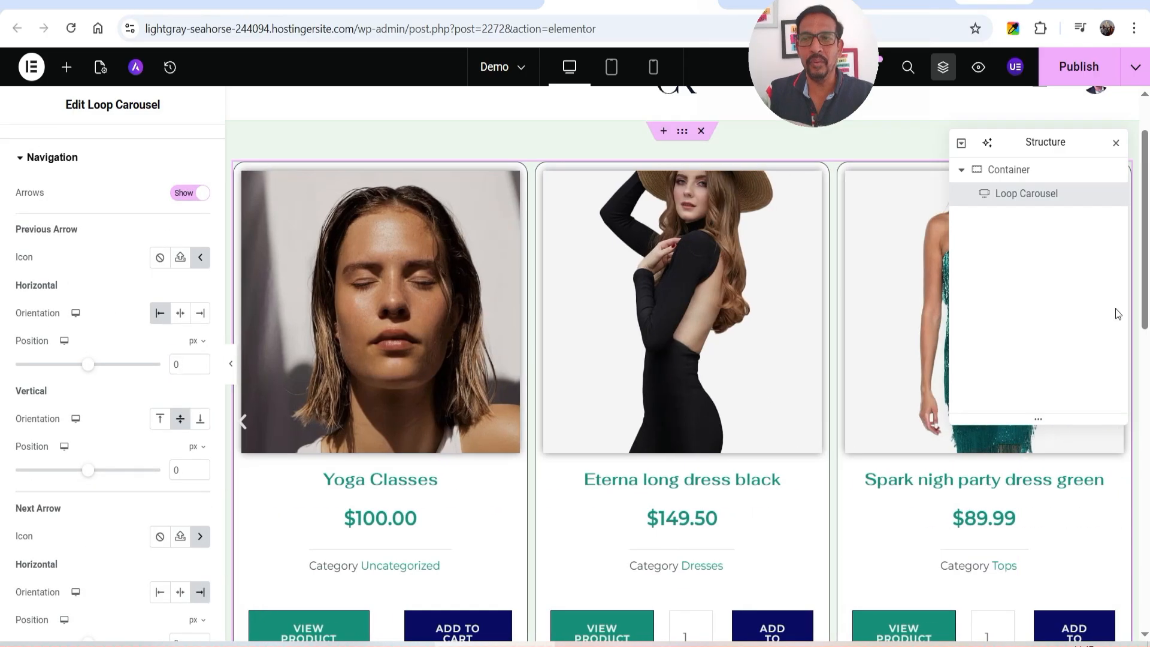
left_click(1117, 145)
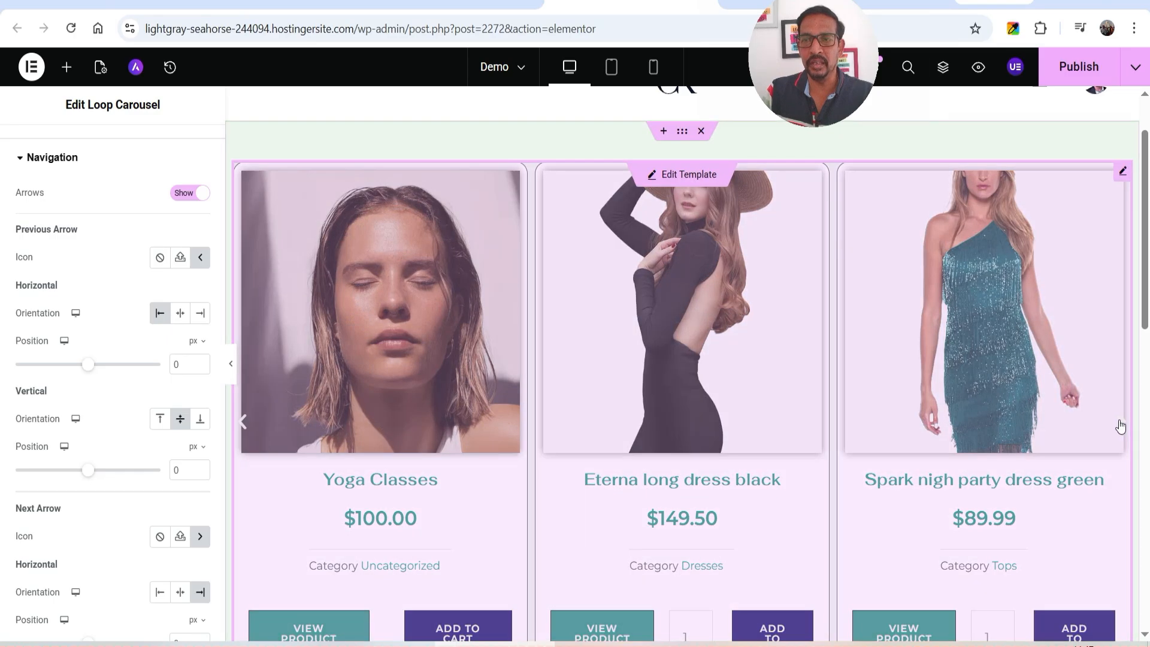
scroll(81, 280, "down", 5)
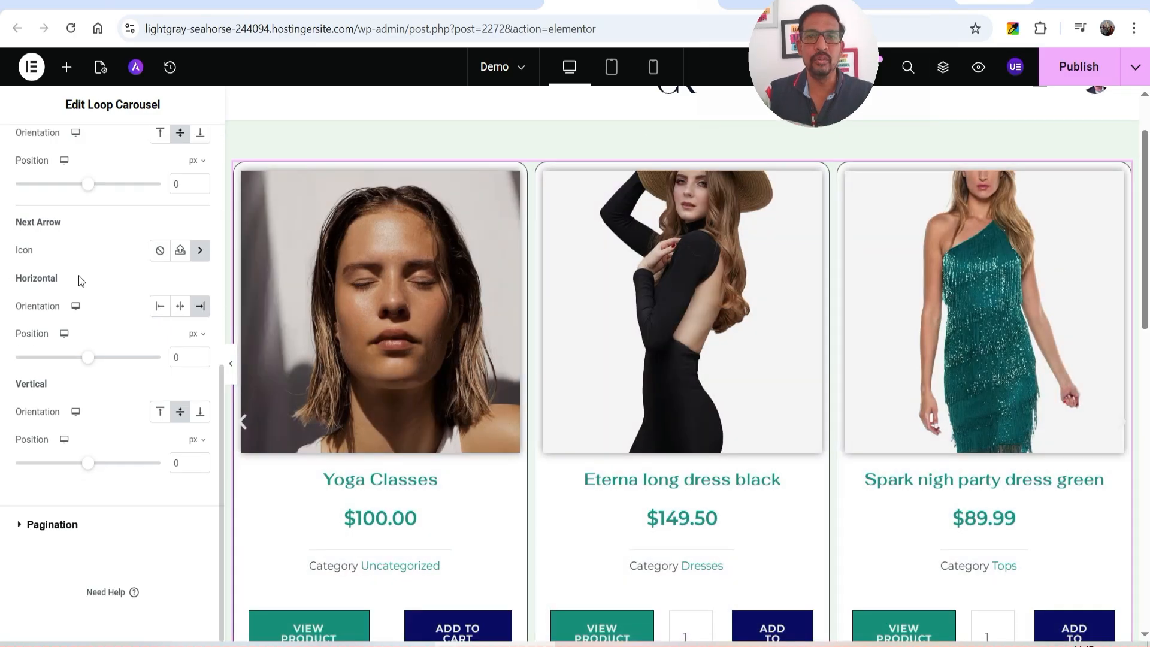
left_click(53, 524)
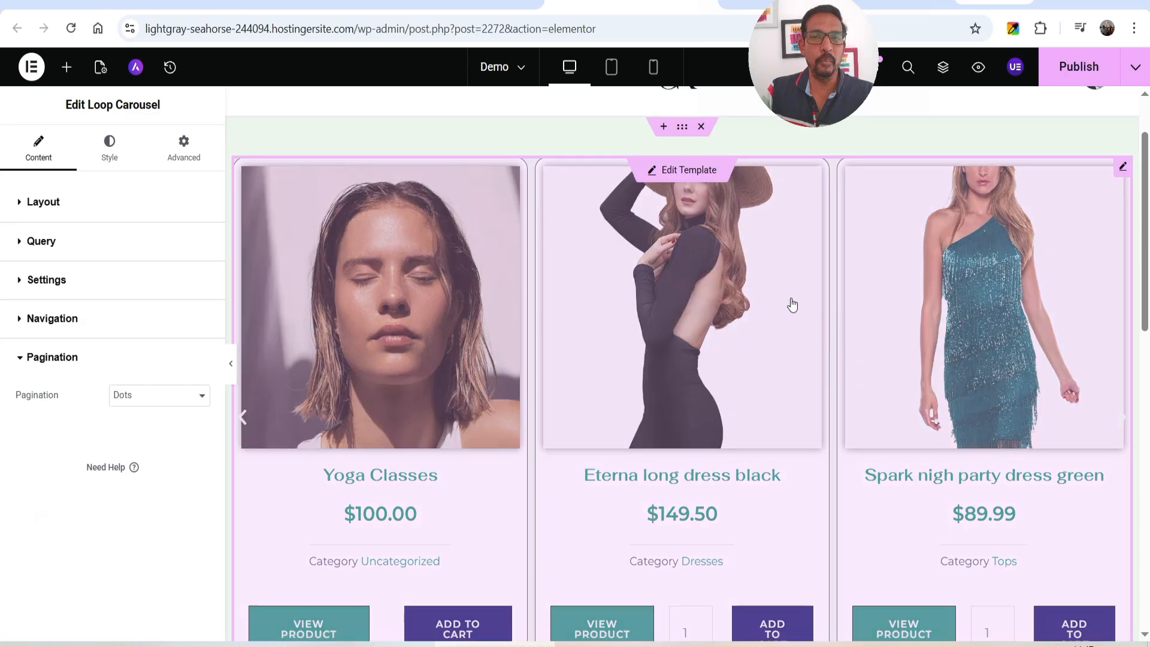
scroll(792, 305, "down", 6)
left_click(142, 395)
left_click(144, 397)
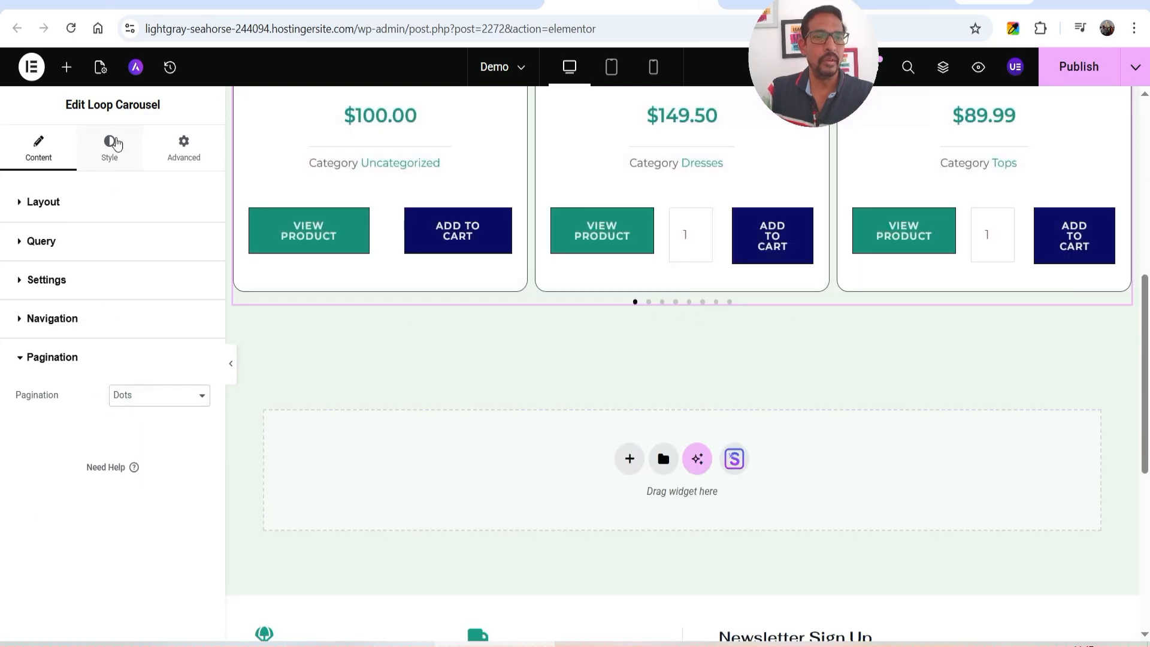
Set the gap between slides in the carousel's layout styling to 25.
left_click(114, 144)
left_click(196, 267)
type("25")
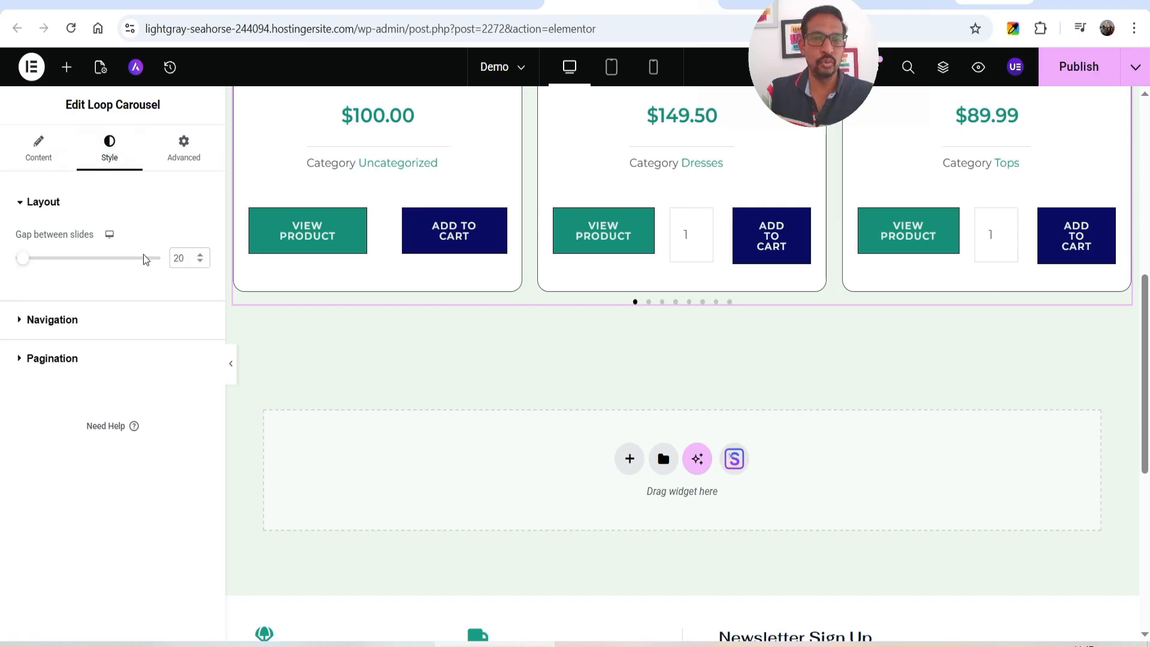
Give the navigation arrows a classic background in the green global color.
left_click(96, 324)
scroll(74, 311, "down", 1)
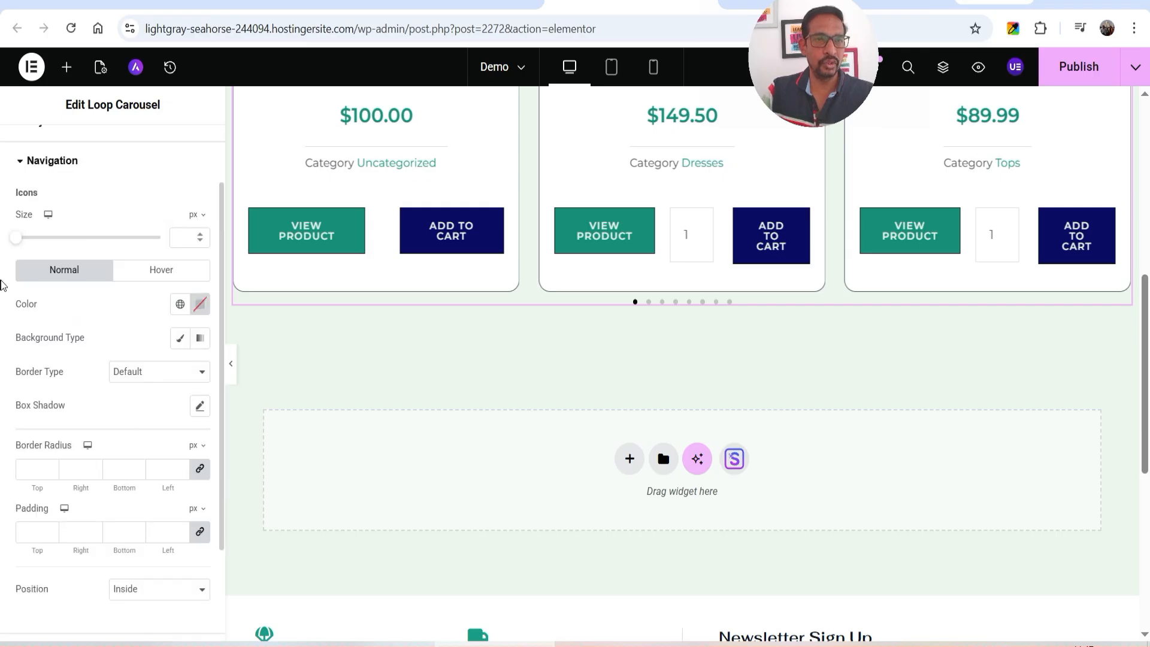
left_click(180, 337)
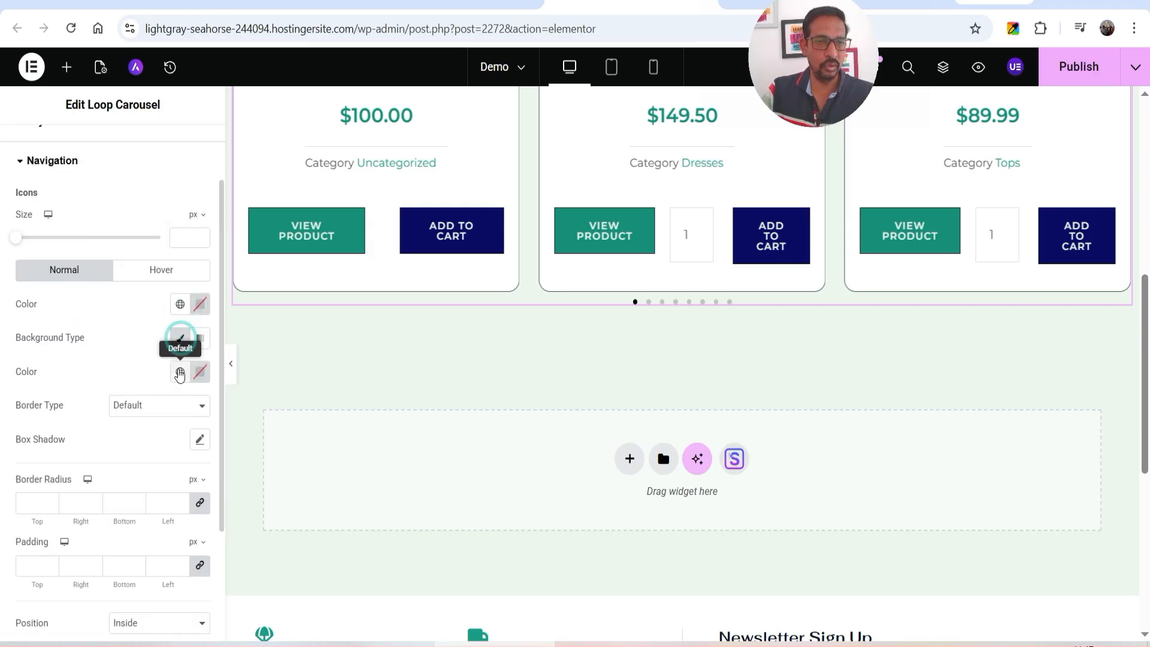
left_click(180, 373)
left_click(66, 215)
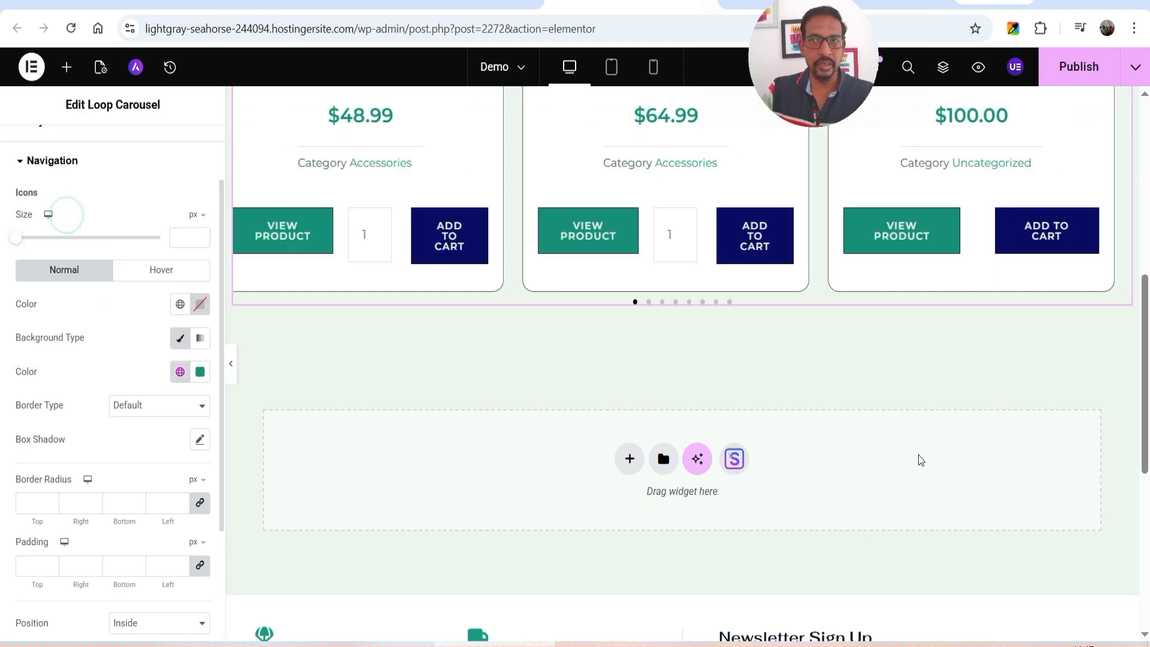
Set the navigation arrows' padding to 10 px and border radius to 5 px on all sides.
scroll(921, 460, "up", 3)
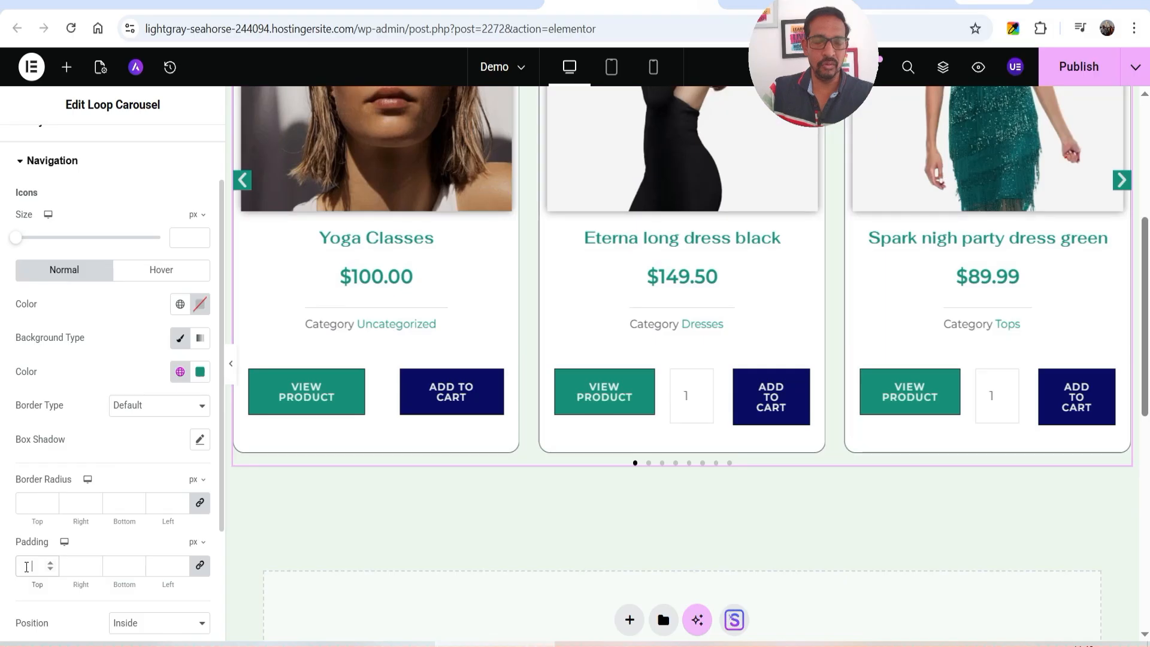
left_click(26, 567)
type("10")
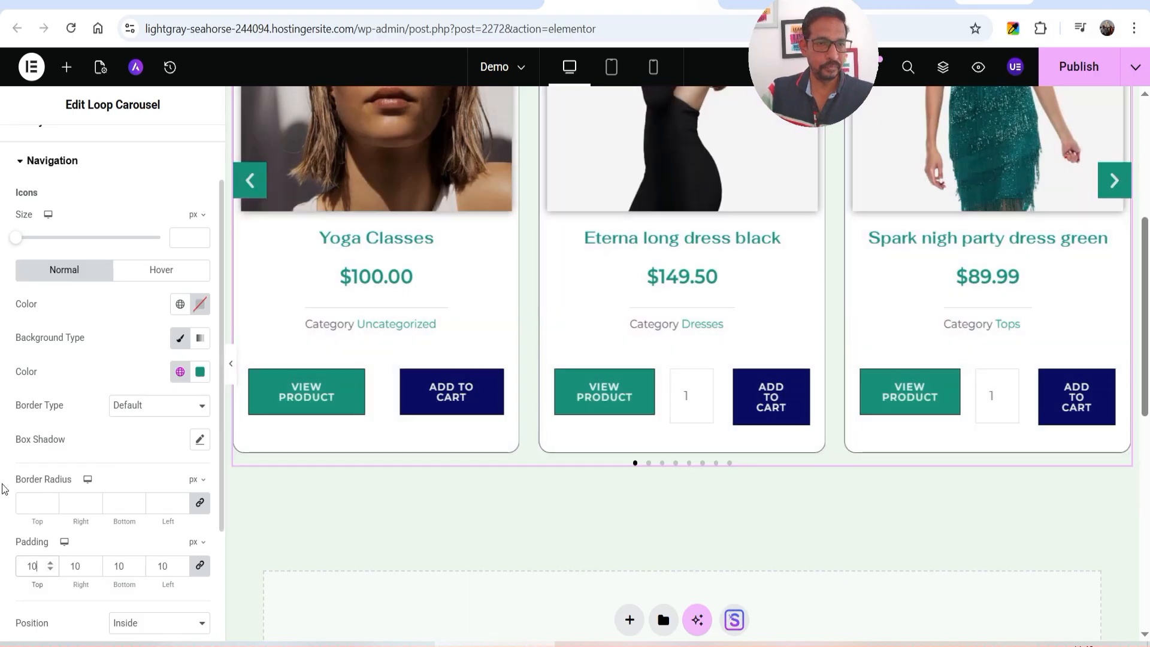
scroll(32, 482, "down", 1)
left_click(32, 423)
type("5")
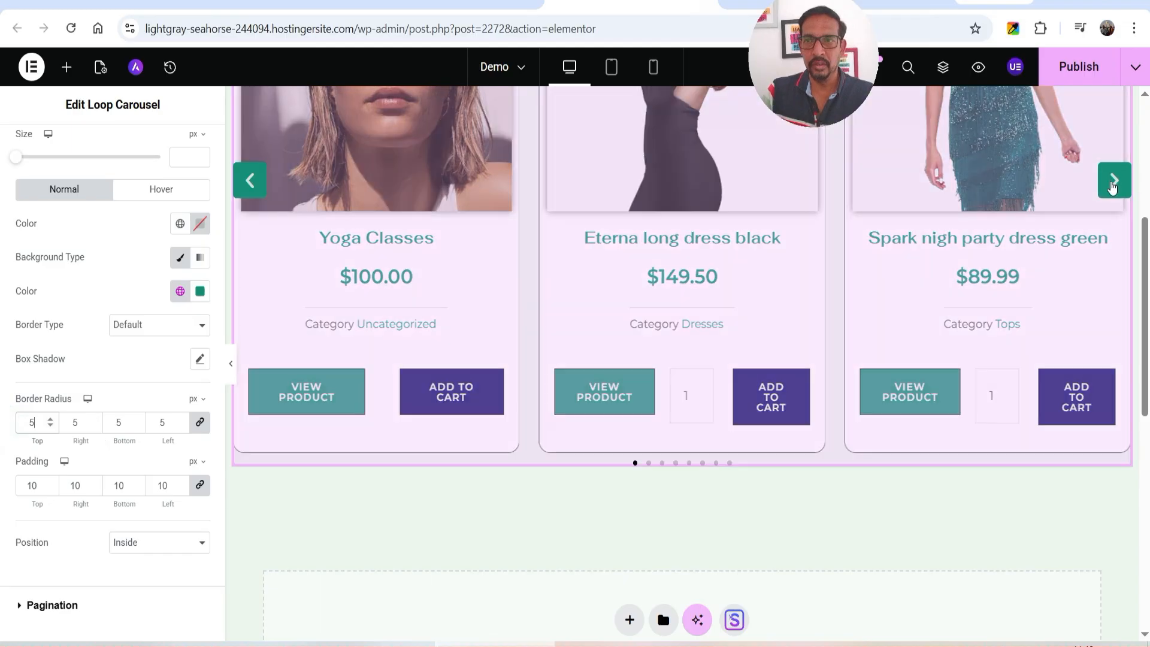
Style the pagination dots with 7 px spacing, 13 px size and the green global color.
scroll(14, 441, "down", 1)
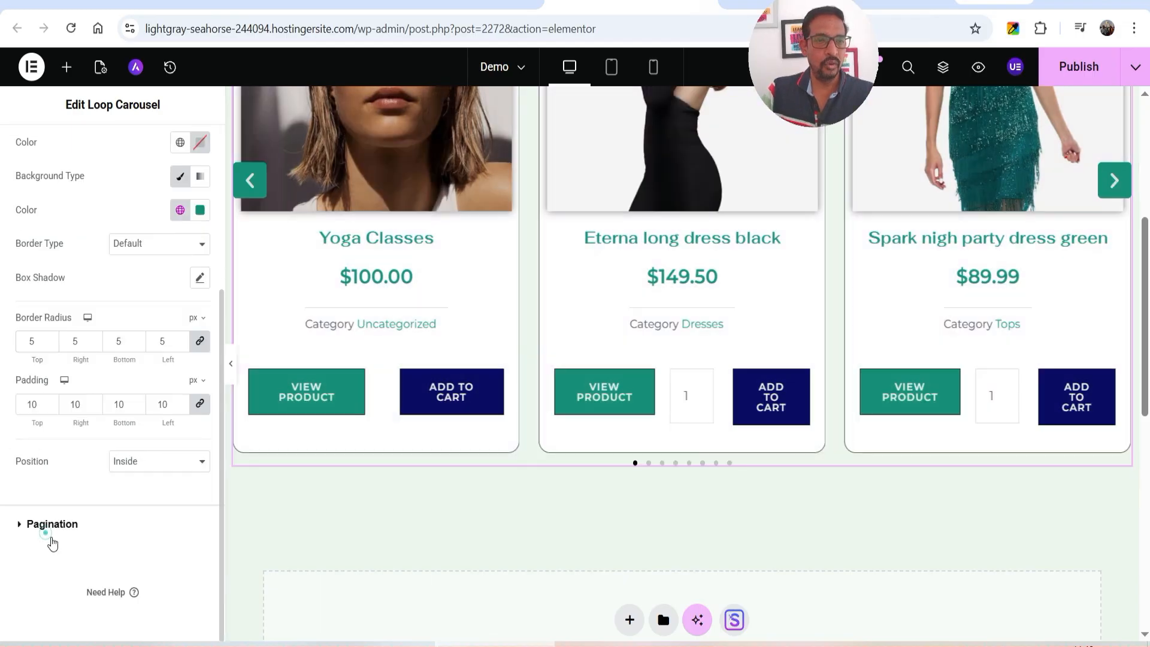
left_click(47, 531)
scroll(66, 396, "down", 1)
left_click_drag(16, 267, 44, 273)
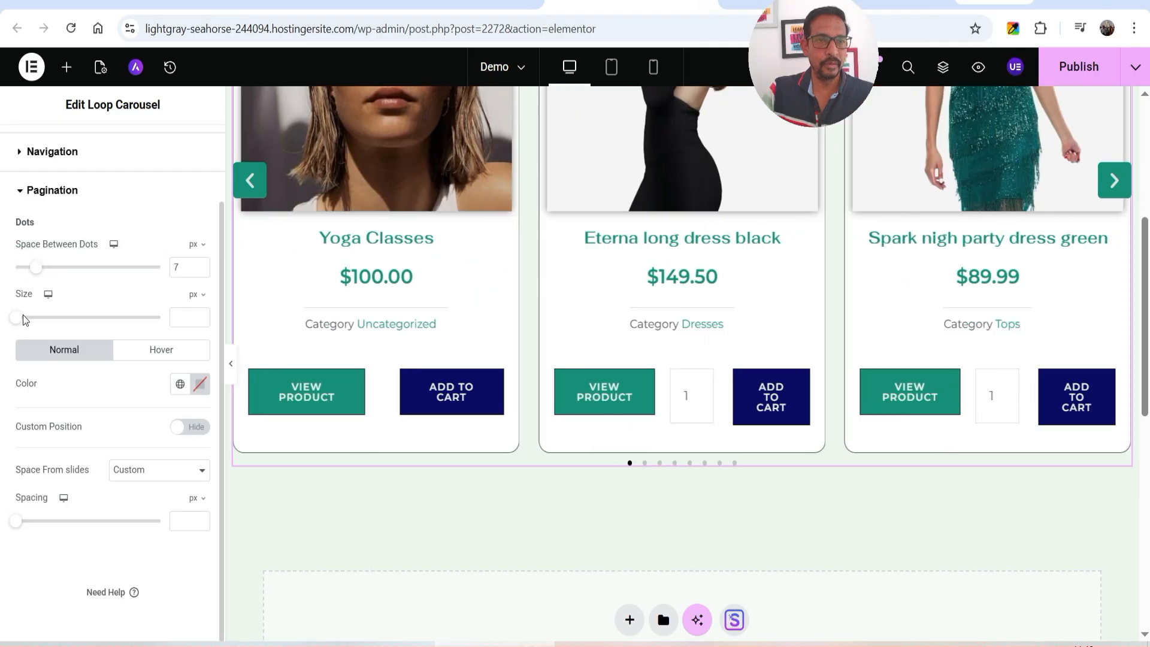
left_click_drag(19, 318, 28, 319)
left_click(180, 384)
left_click(80, 234)
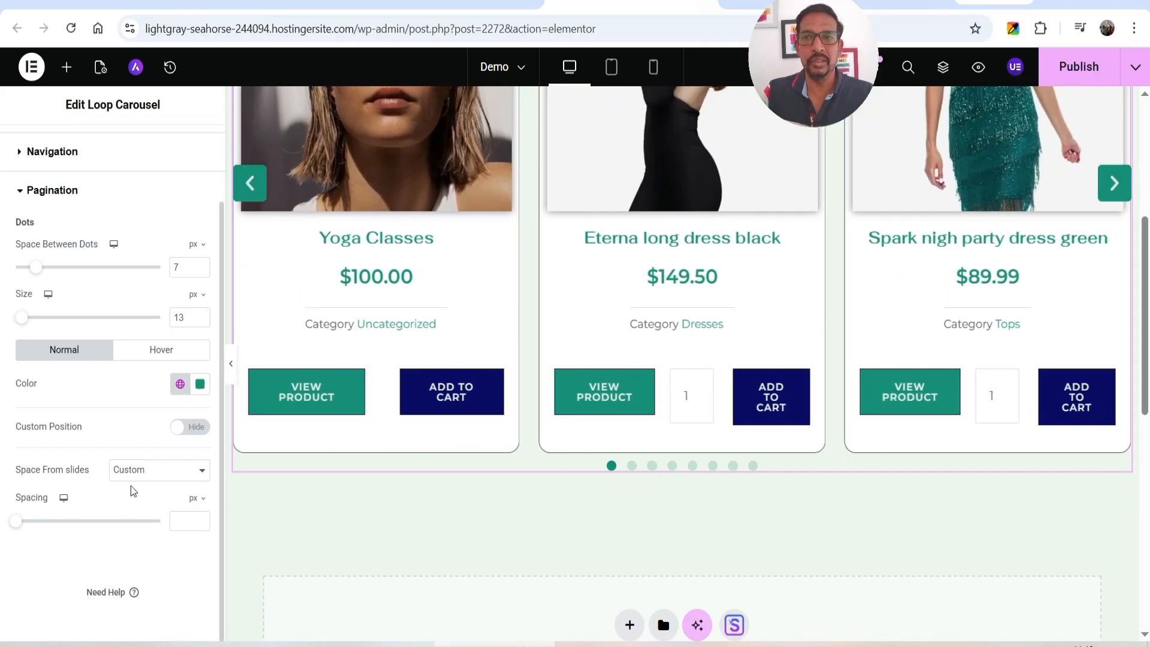
Publish the Demo page and open its live version.
scroll(120, 483, "up", 2)
left_click(1087, 72)
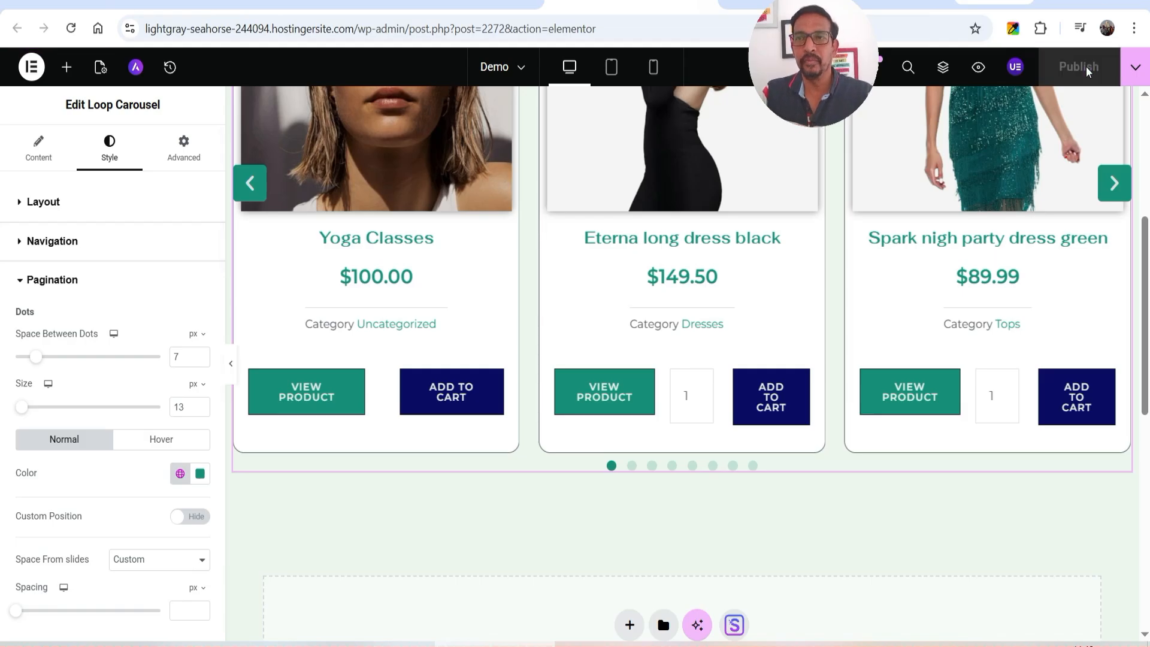
left_click(1135, 67)
left_click(1076, 188)
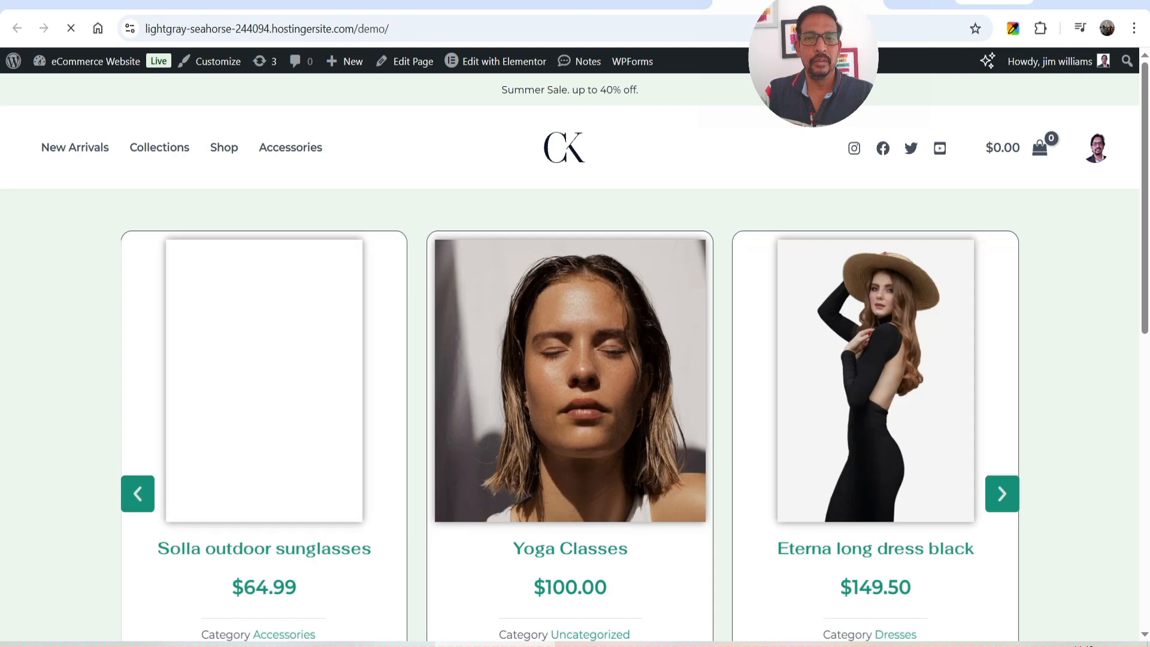
Test the product carousel on the live page by advancing through its slides, and inspect the cards and pagination dots.
left_click_drag(1145, 192, 1145, 228)
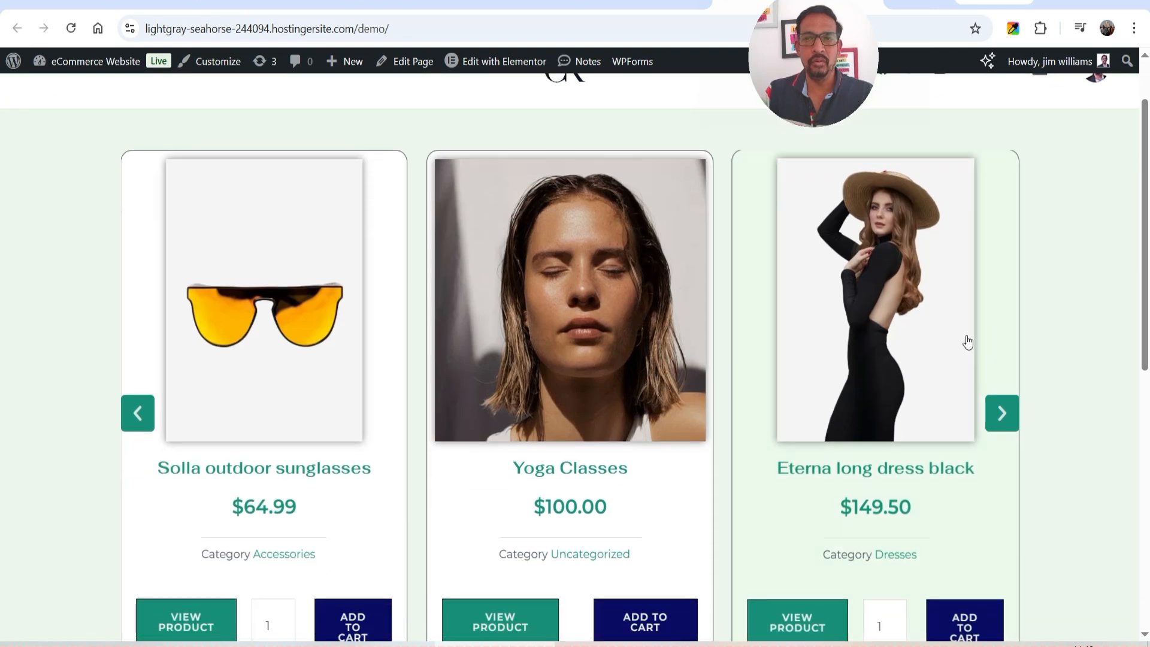
left_click(1005, 429)
left_click(1006, 431)
left_click(1007, 430)
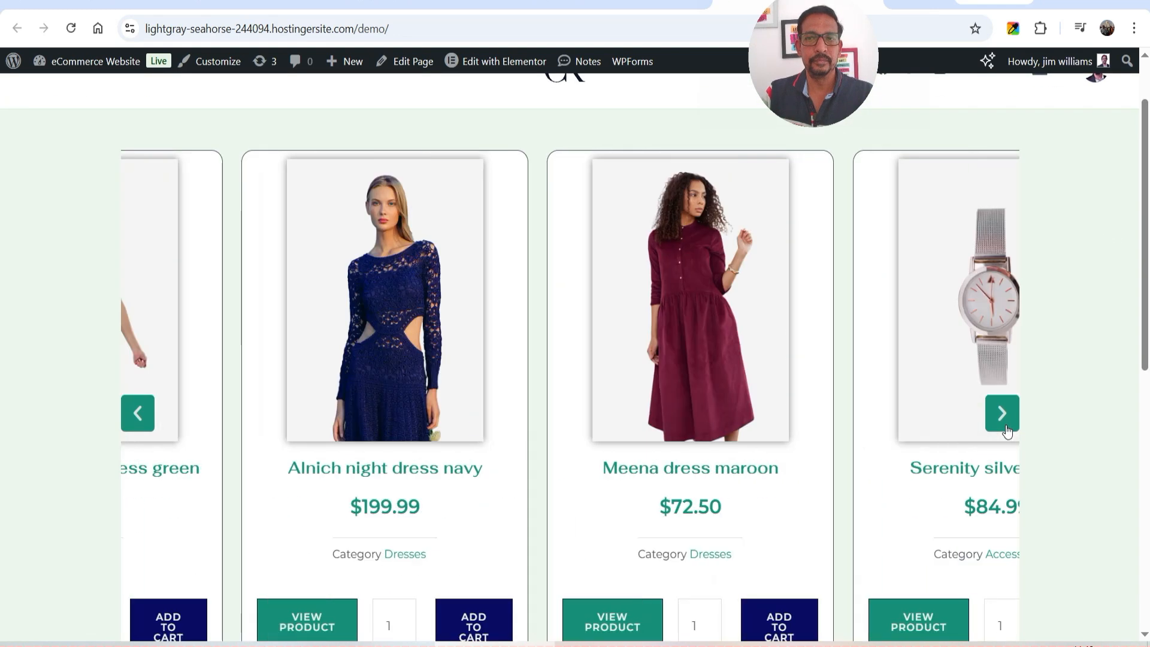
left_click(1006, 430)
left_click(1007, 430)
scroll(1101, 359, "down", 3)
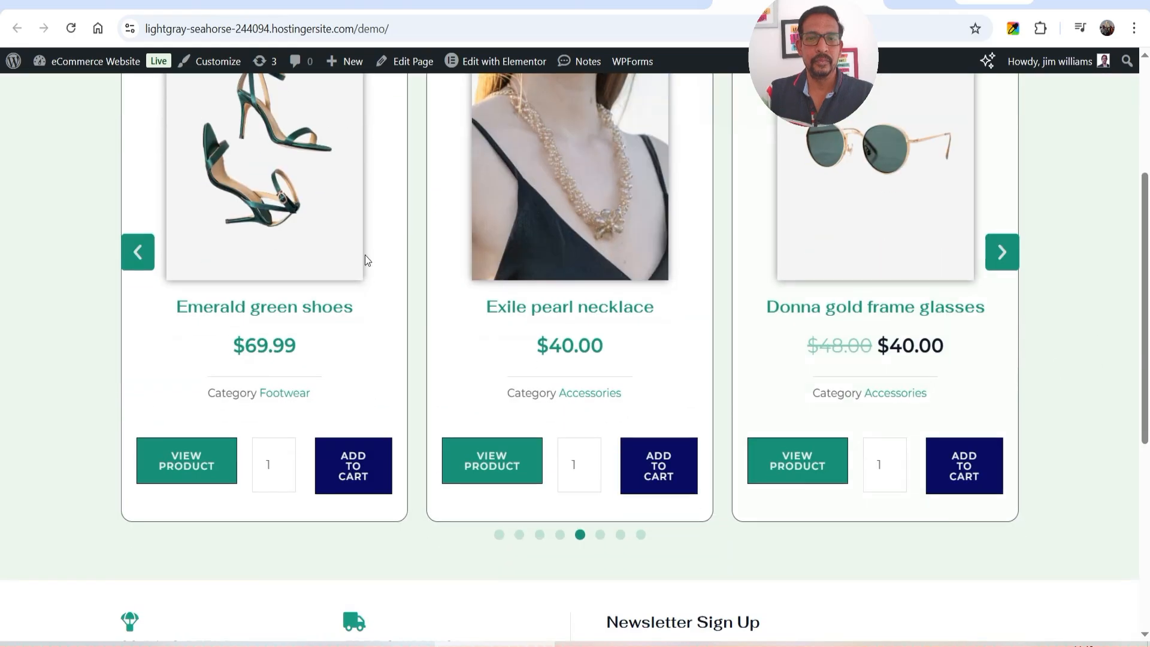
Check the Emerald green shoes card's product link by viewing its product page, and return to the Demo page.
left_click(194, 464)
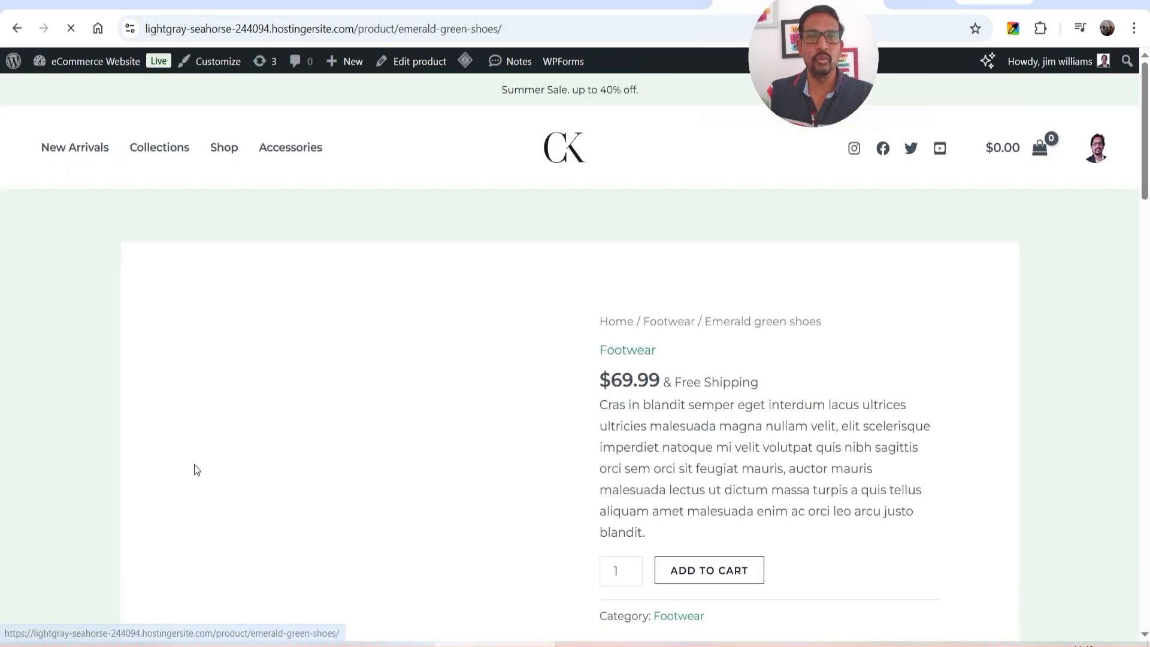
scroll(963, 311, "down", 8)
scroll(962, 327, "up", 6)
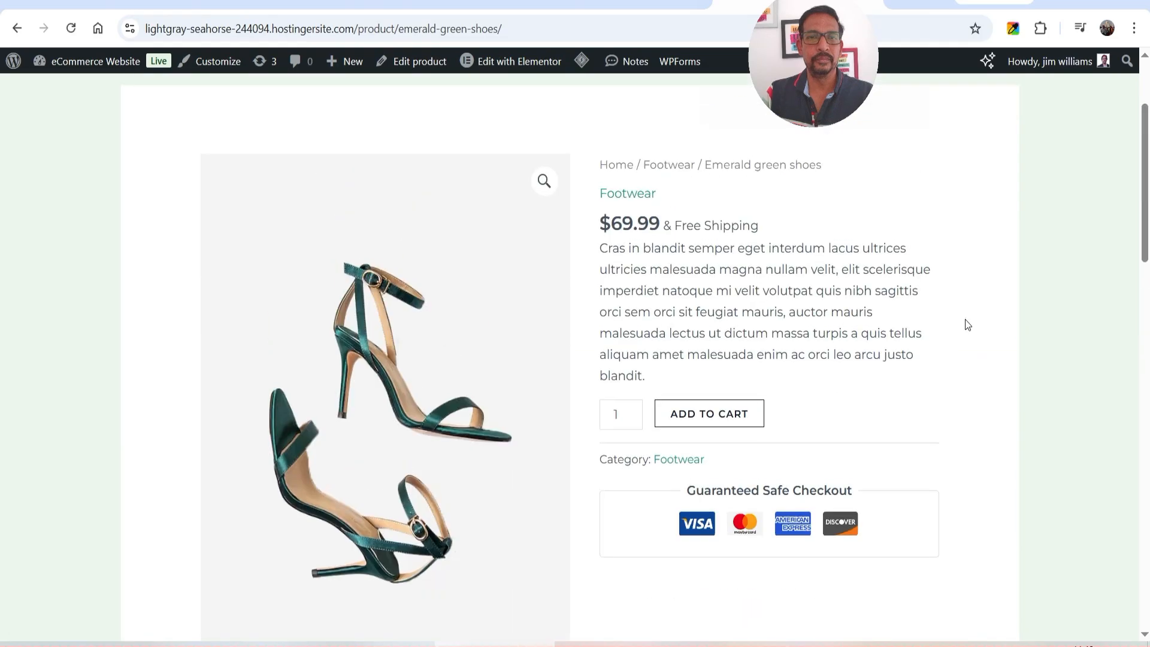
scroll(965, 323, "up", 3)
left_click(17, 28)
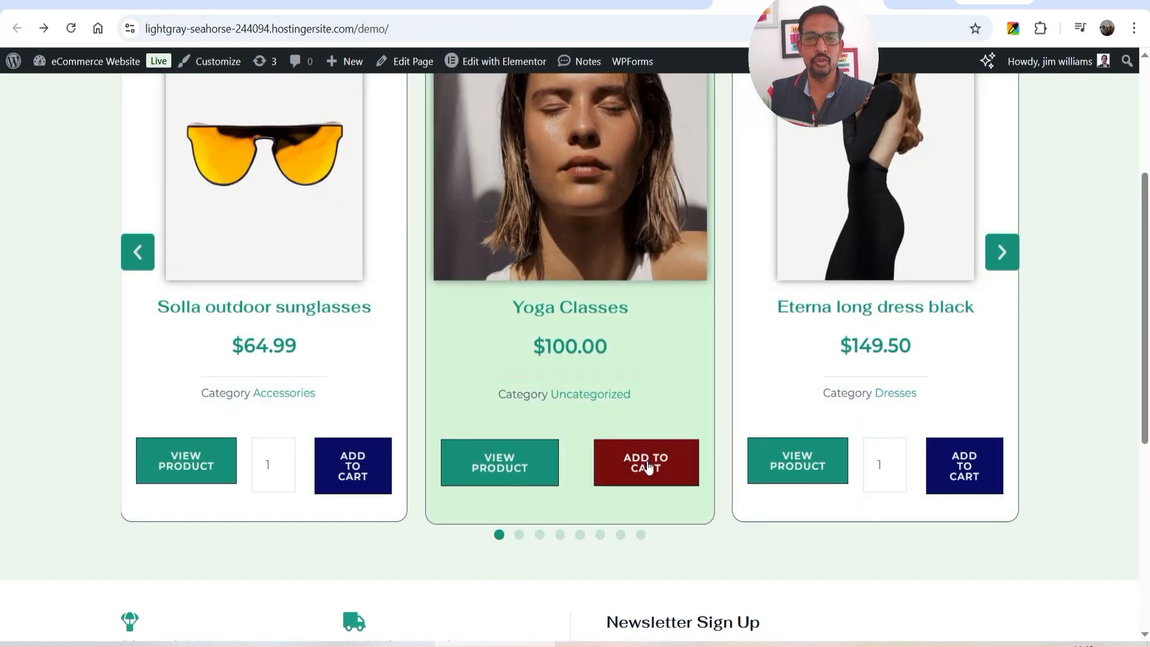
Add Yoga Classes to the cart from its carousel card and check the cart contents.
left_click(647, 468)
scroll(1097, 324, "up", 4)
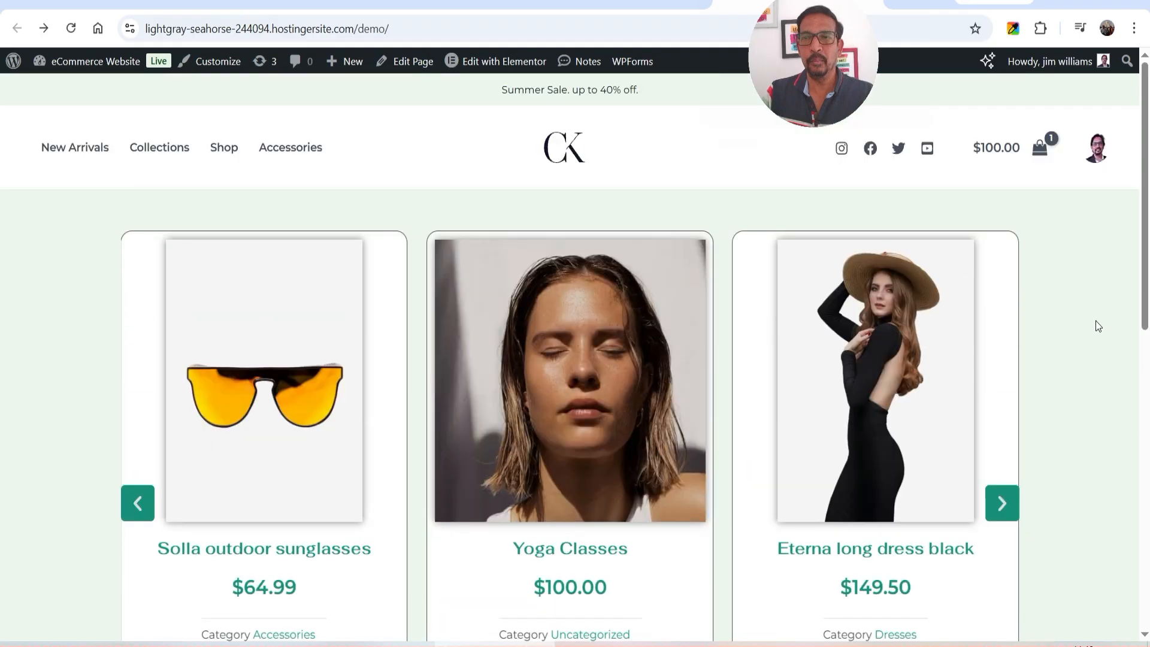
left_click(1016, 149)
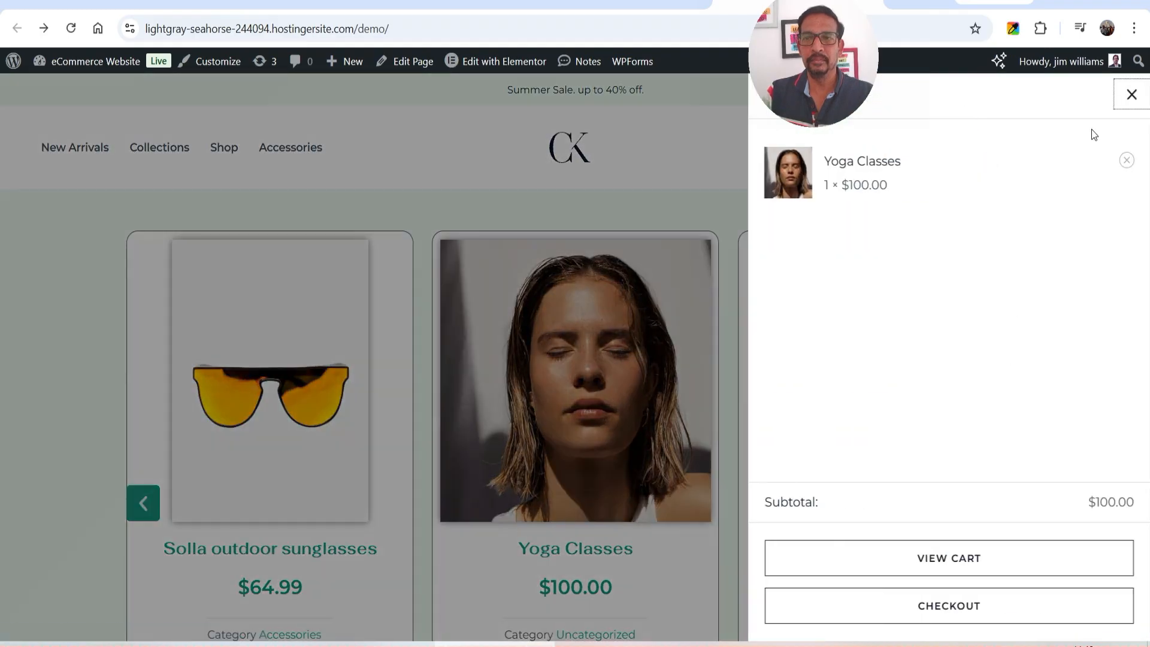
left_click(1129, 96)
scroll(1101, 317, "down", 3)
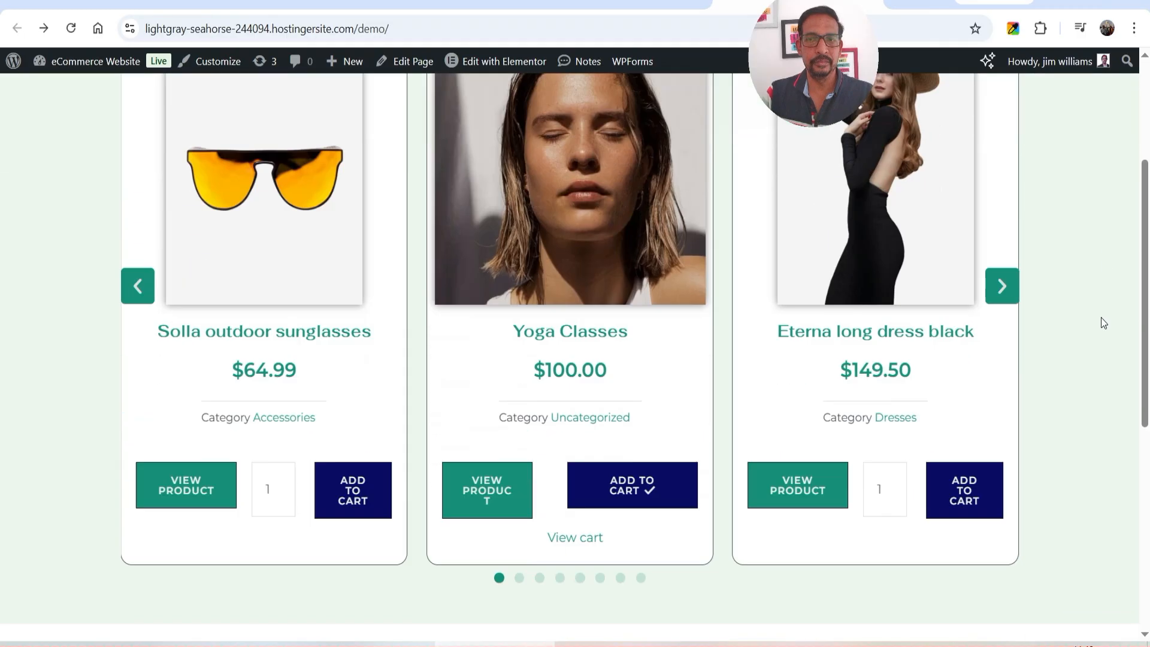
scroll(1099, 315, "up", 1)
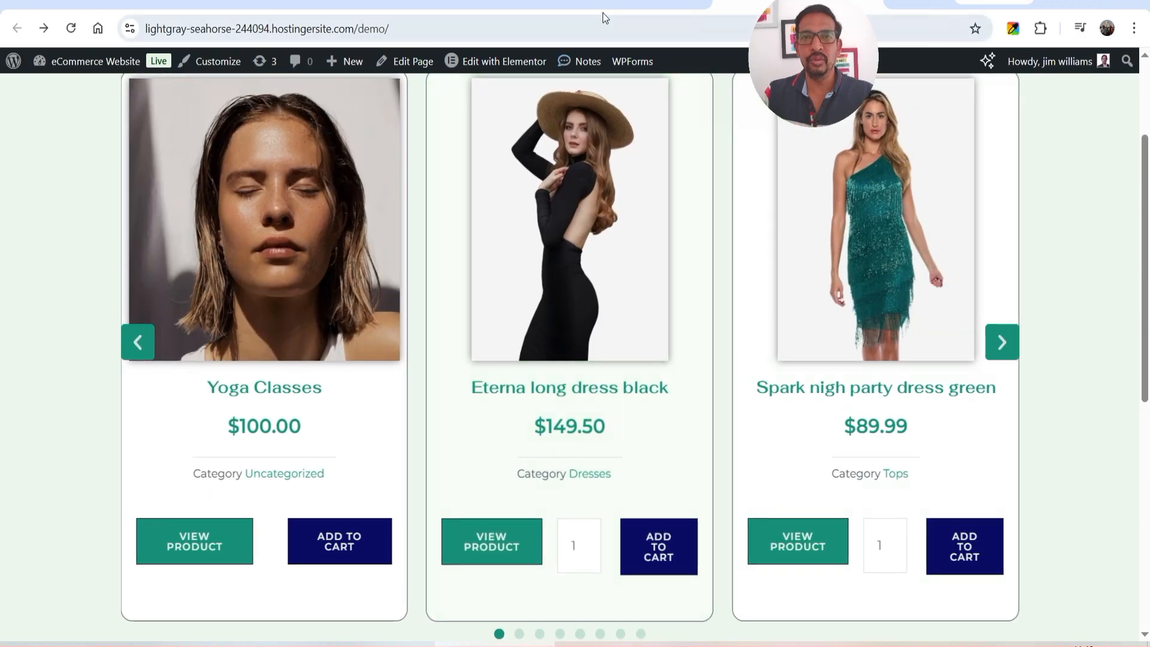
In the carousel's card template, set the featured image's height to 300 px and border radius to 10 px on all sides.
left_click(634, 2)
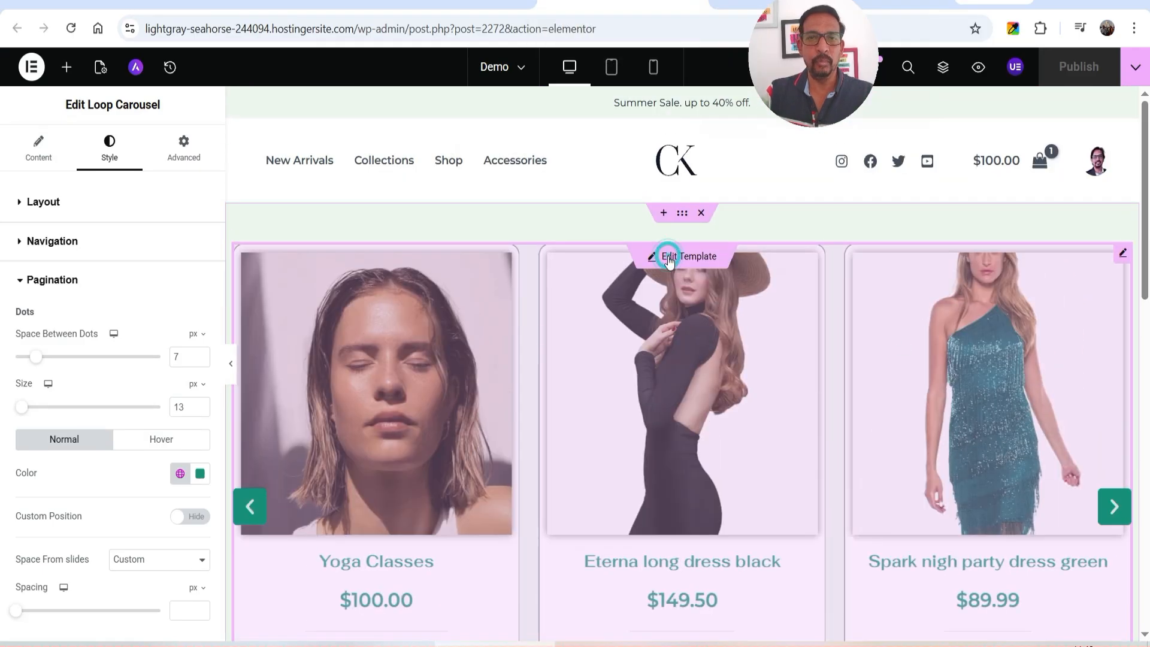
left_click(669, 260)
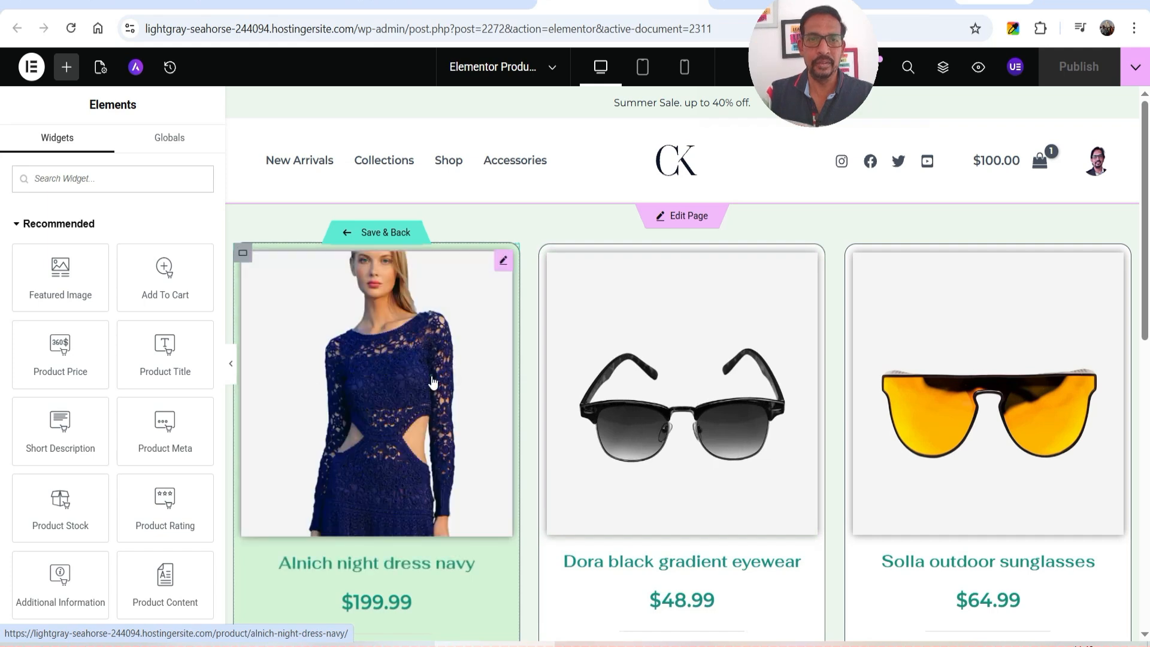
left_click(431, 378)
scroll(32, 479, "down", 4)
left_click(32, 479)
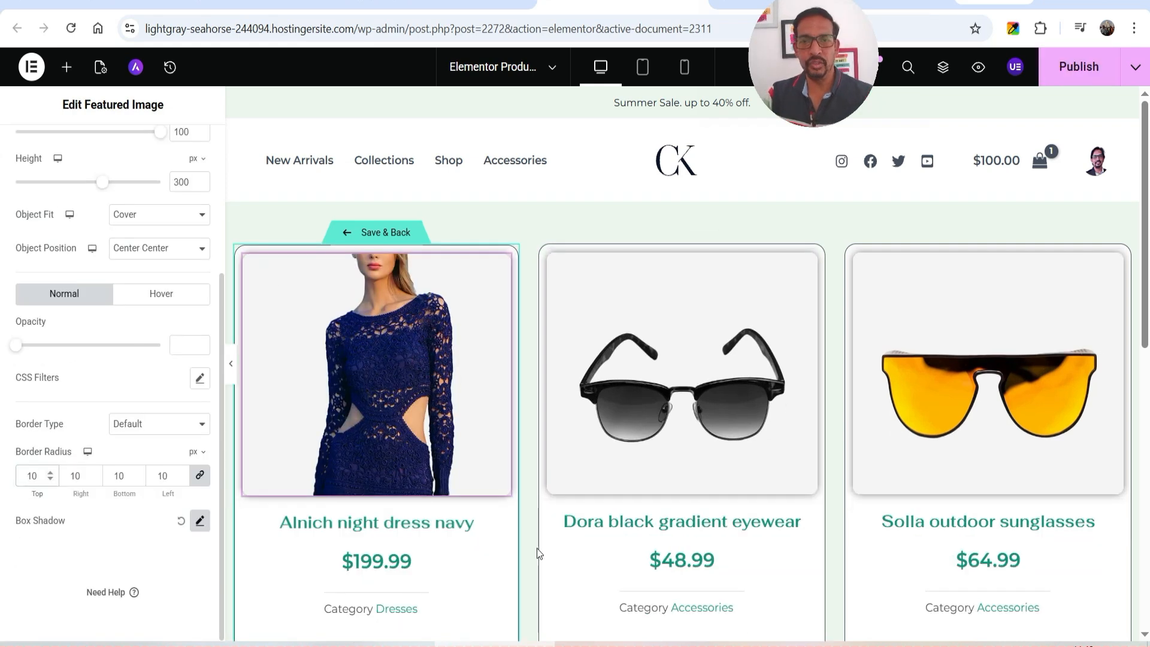
left_click(200, 521)
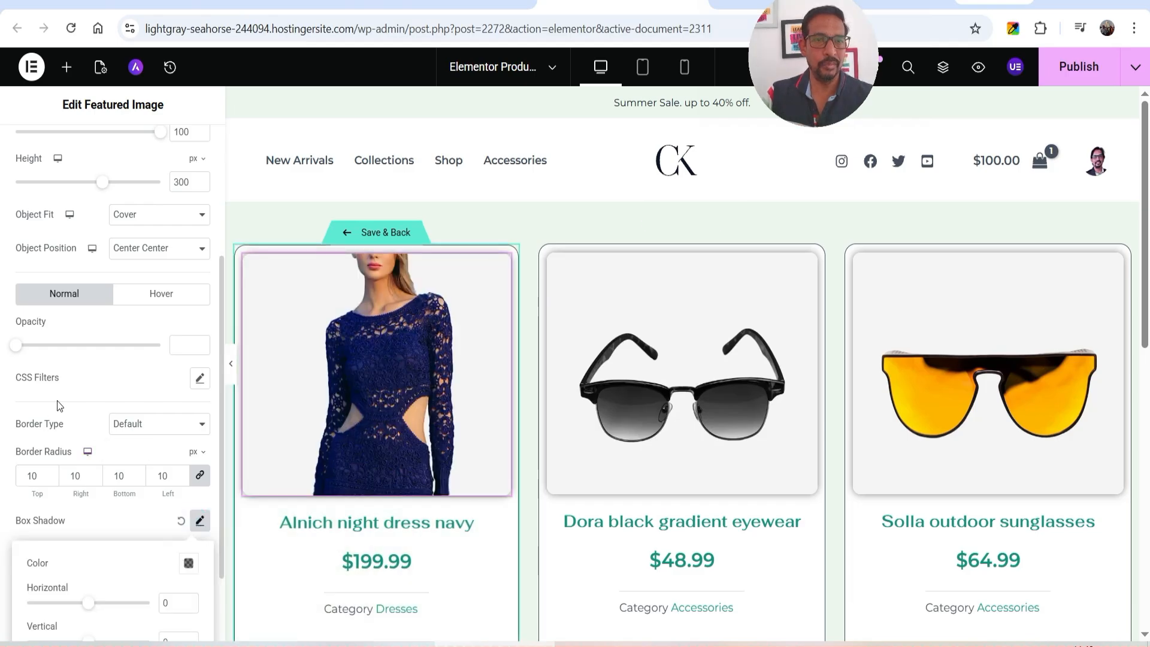
scroll(90, 300, "up", 4)
scroll(378, 366, "down", 3)
Set the product title's text color to Theme Color 3 and slightly enlarge its text.
left_click(377, 365)
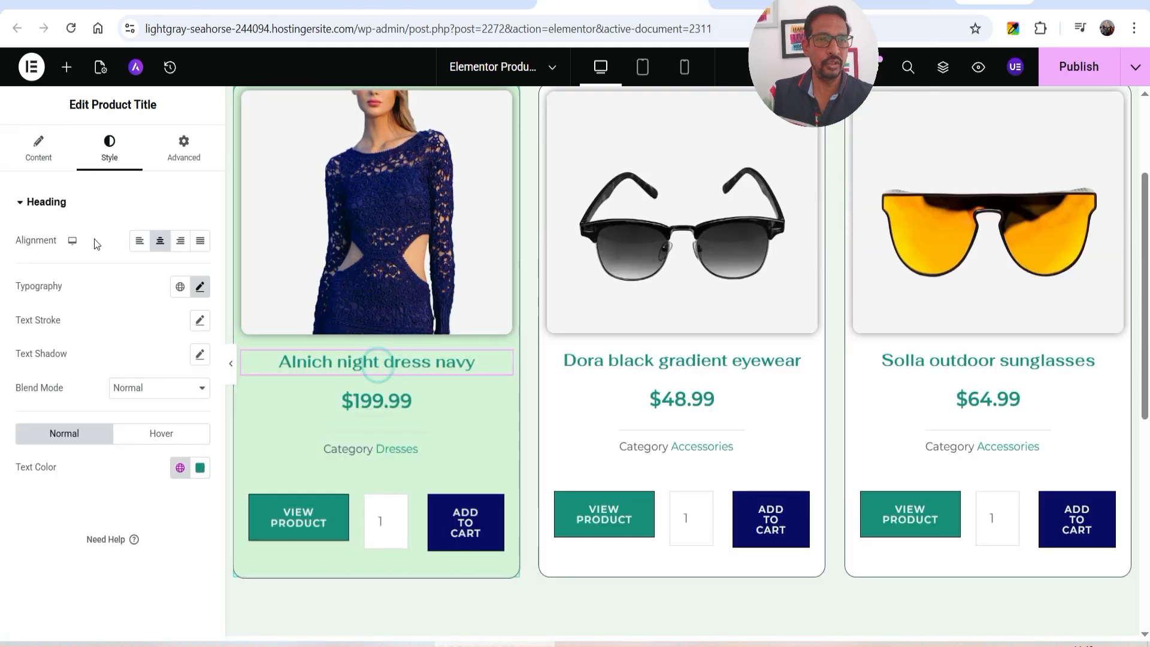
left_click(180, 468)
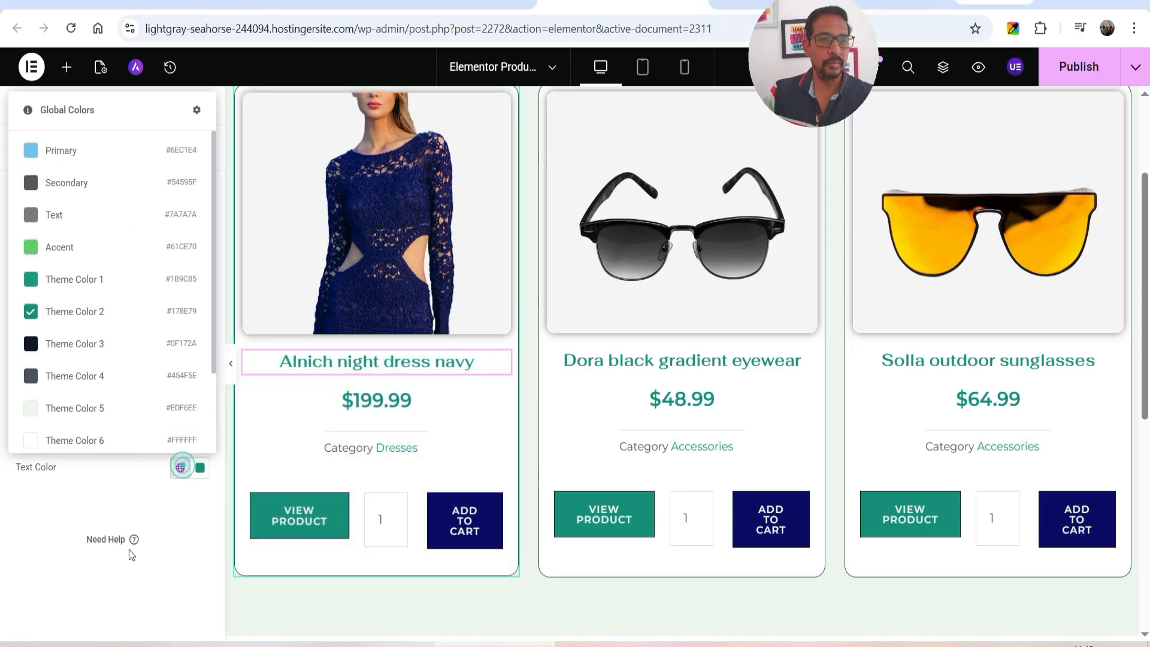
left_click(63, 349)
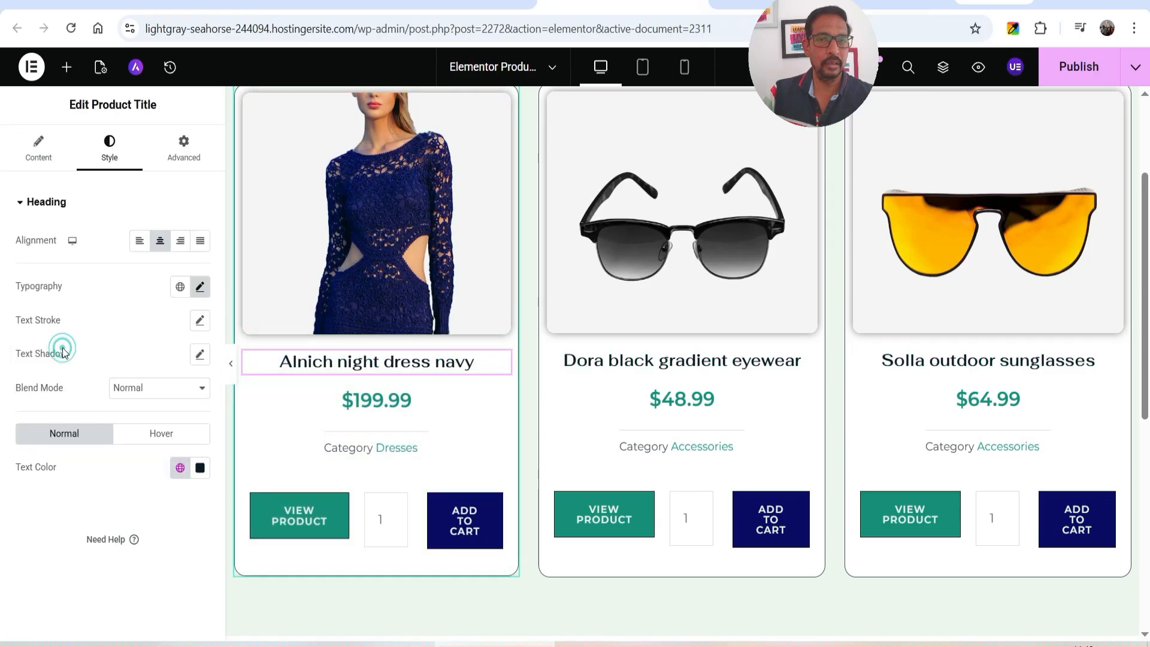
left_click(199, 289)
left_click(190, 413)
left_click(120, 282)
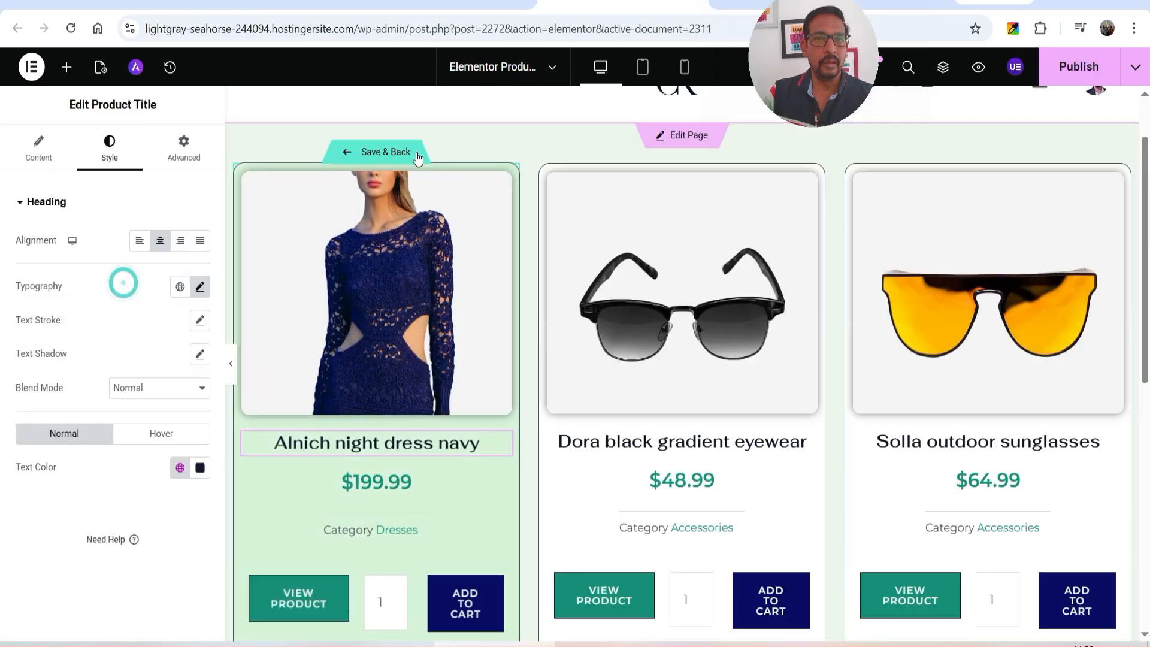
Save the card template and return to the live Demo page.
left_click(395, 152)
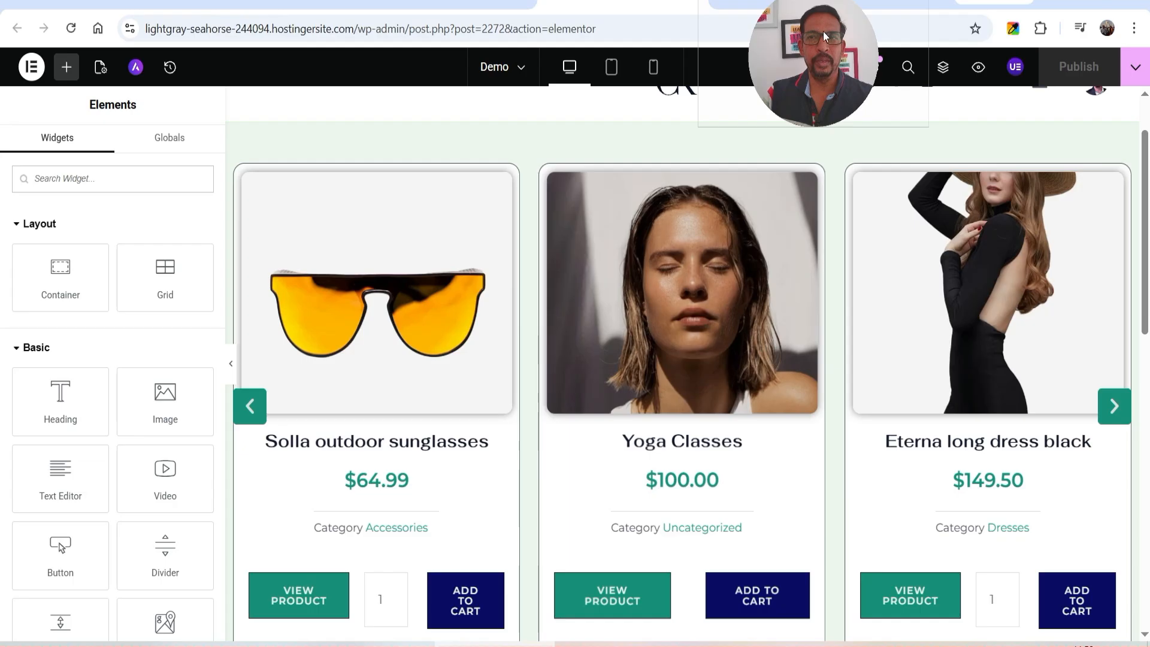
left_click_drag(818, 34, 875, 31)
left_click(773, 4)
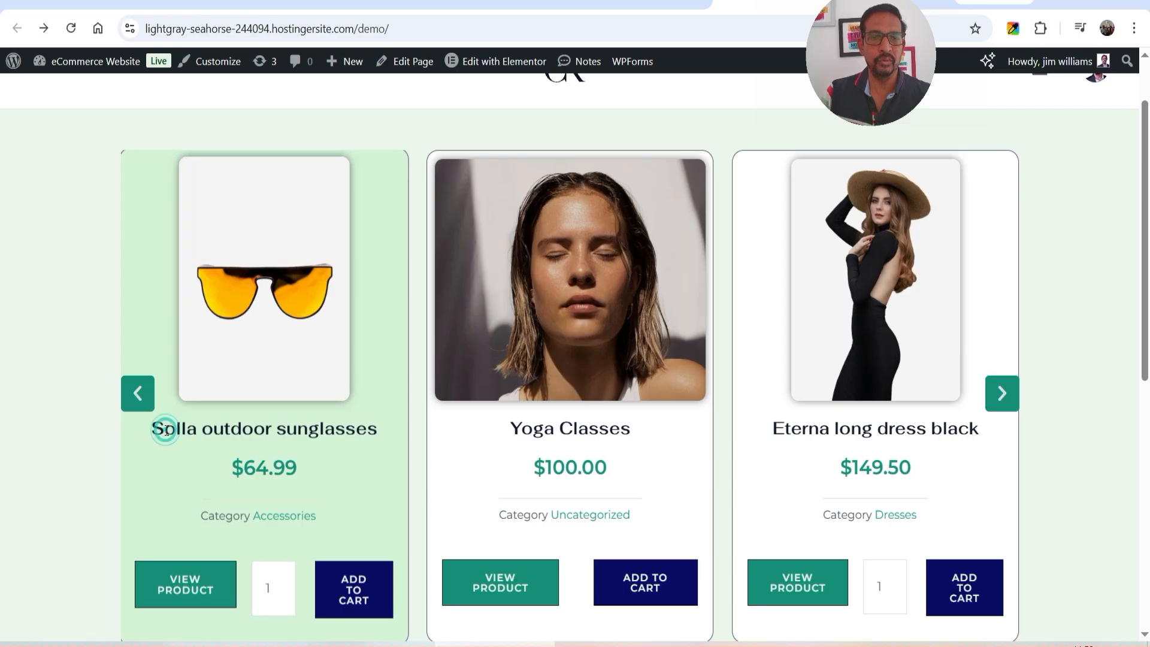
Test the restyled product carousel on the live page by moving through its slides forward and backward.
left_click(1002, 393)
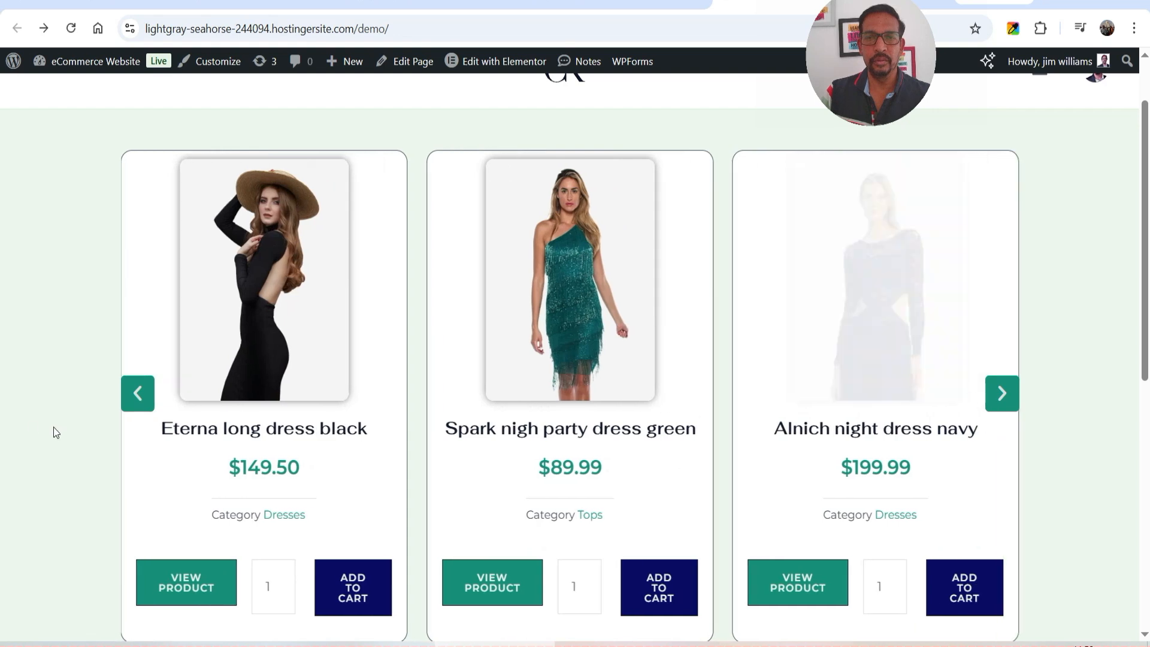
left_click(138, 393)
left_click(137, 394)
left_click(137, 394)
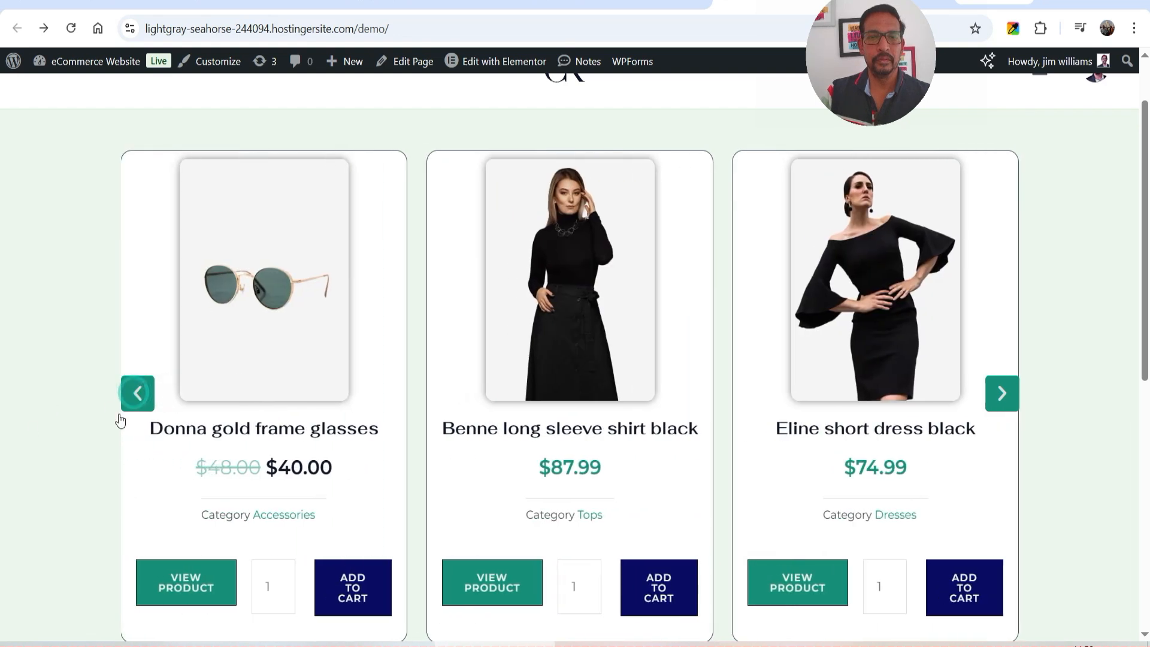
scroll(1105, 381, "down", 1)
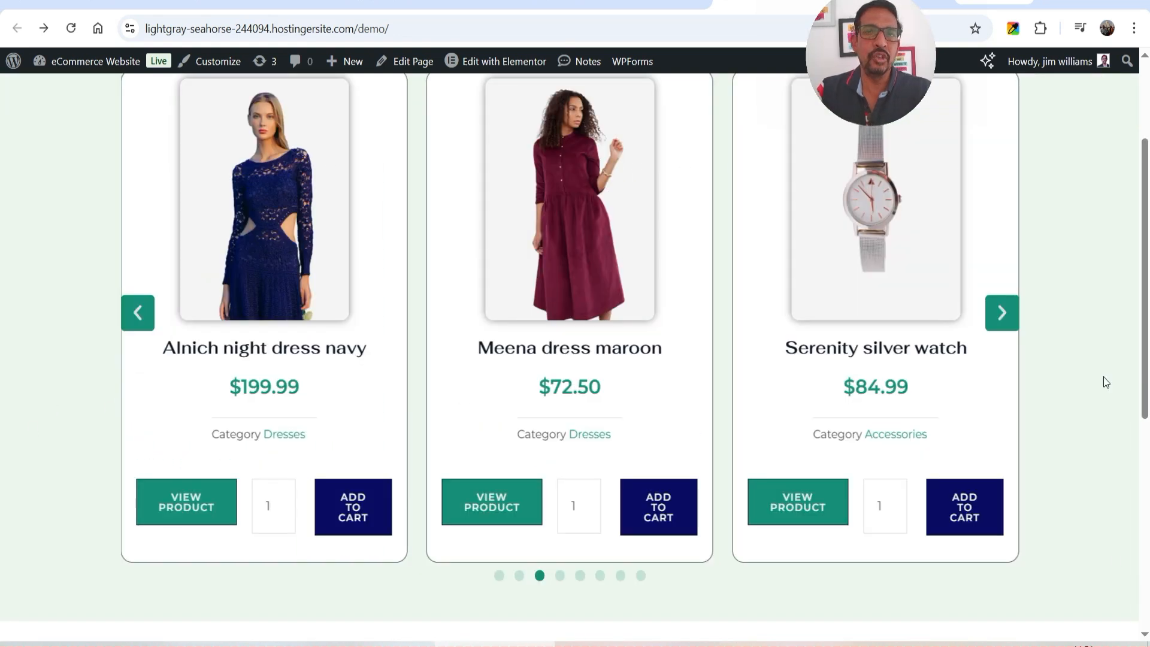